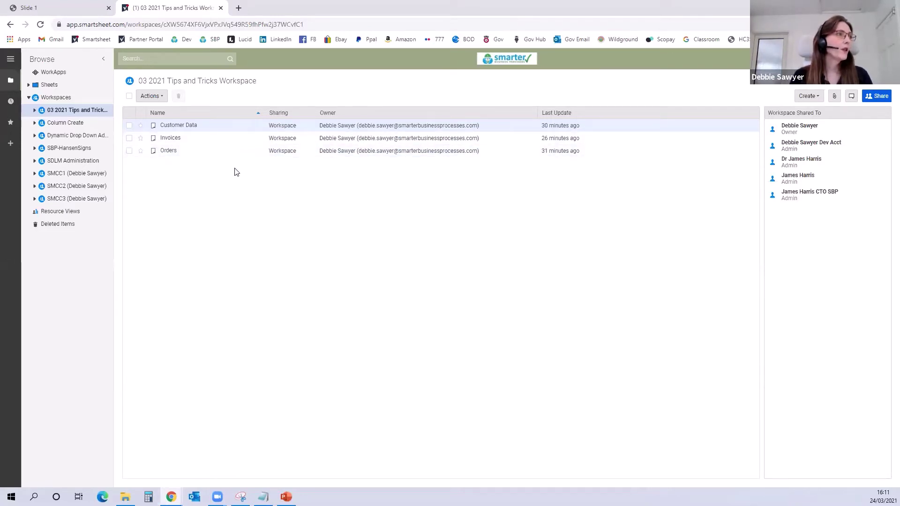
Open the Orders sheet and assign the third listed customer ID to the first order still lacking a customer.
click(169, 152)
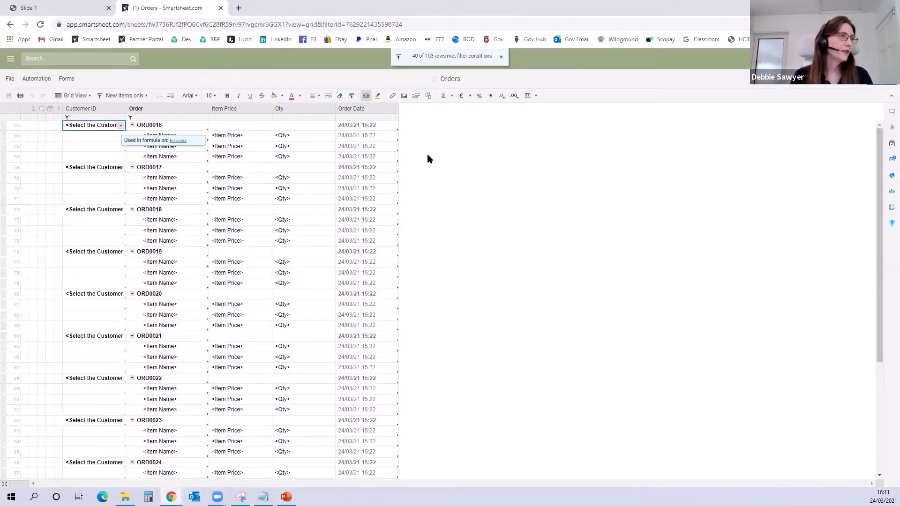
click(120, 127)
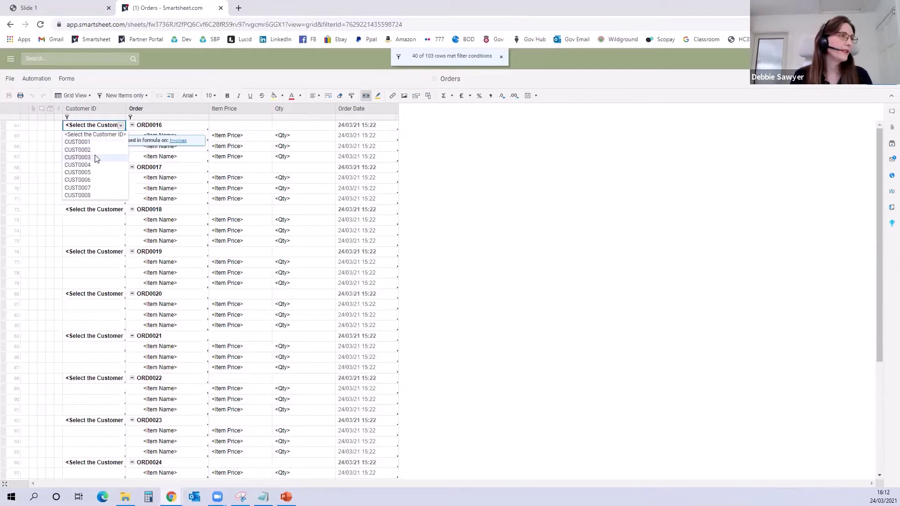
click(95, 157)
Fill in the order's first item line with the name Paper, an item price of 15 and a quantity of 5.
click(188, 137)
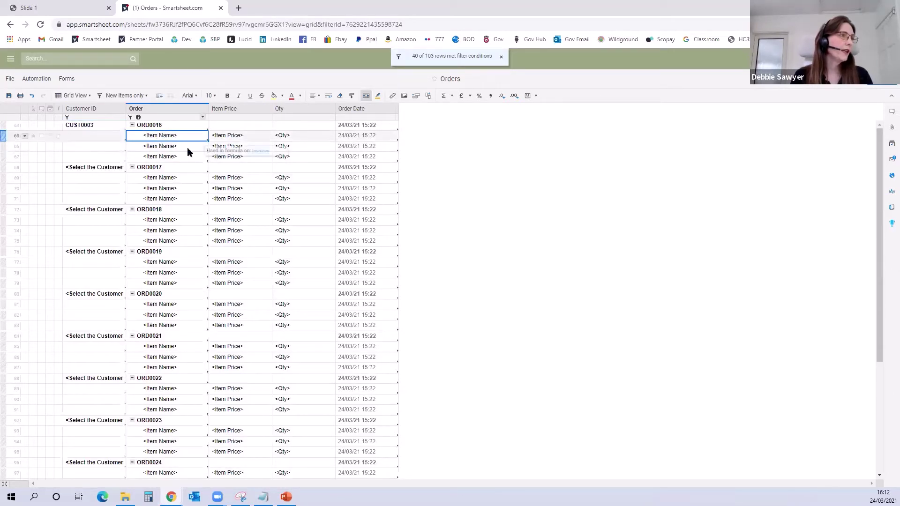
text(P)
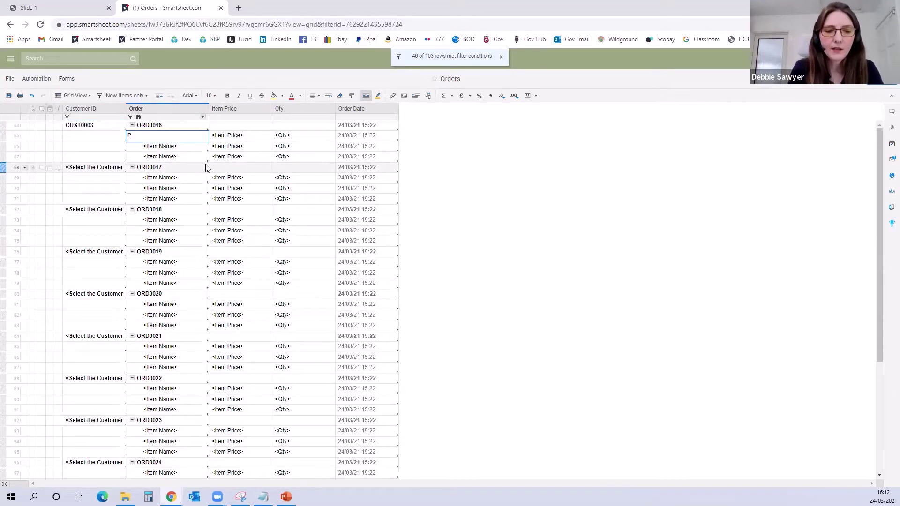
text(aper)
key(Tab)
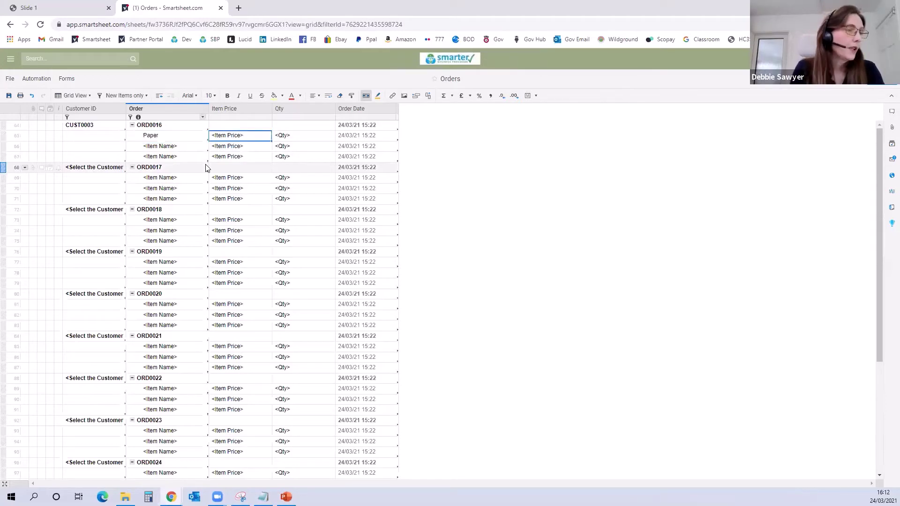
text(15)
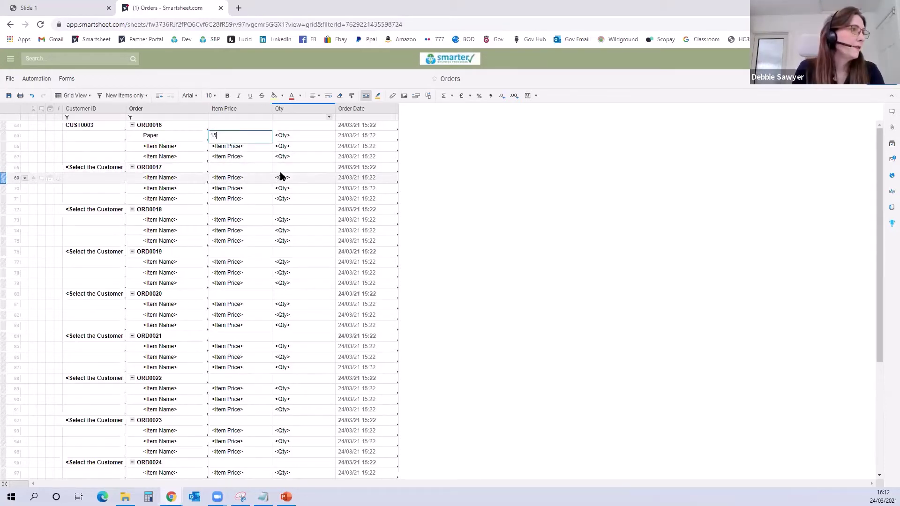
key(Tab)
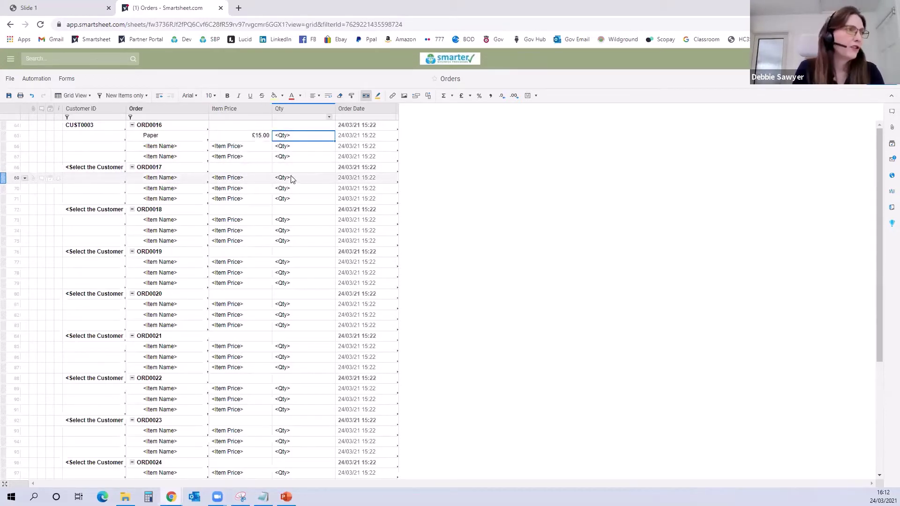
text(5)
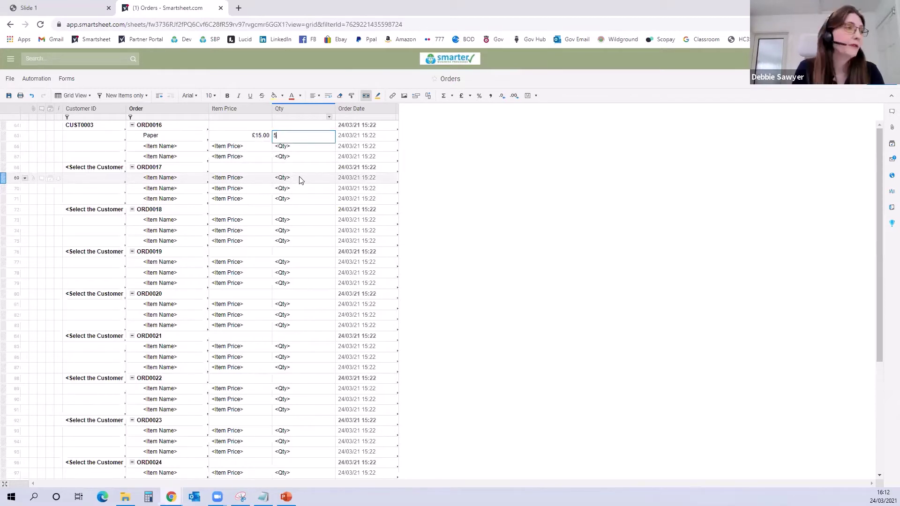
key(Tab)
Fill in the order's second item line with Envelopes A% Window, an item price of 10 and a quantity of 10.
click(154, 146)
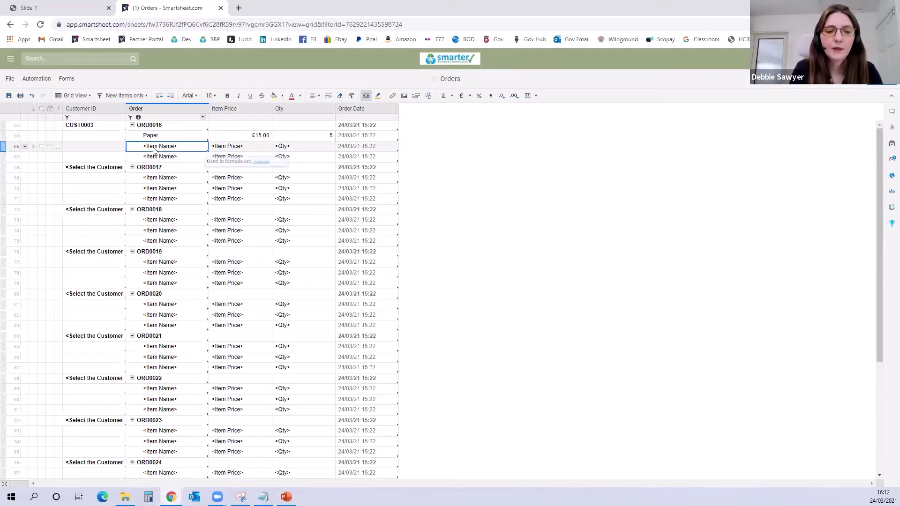
text(Envelopes)
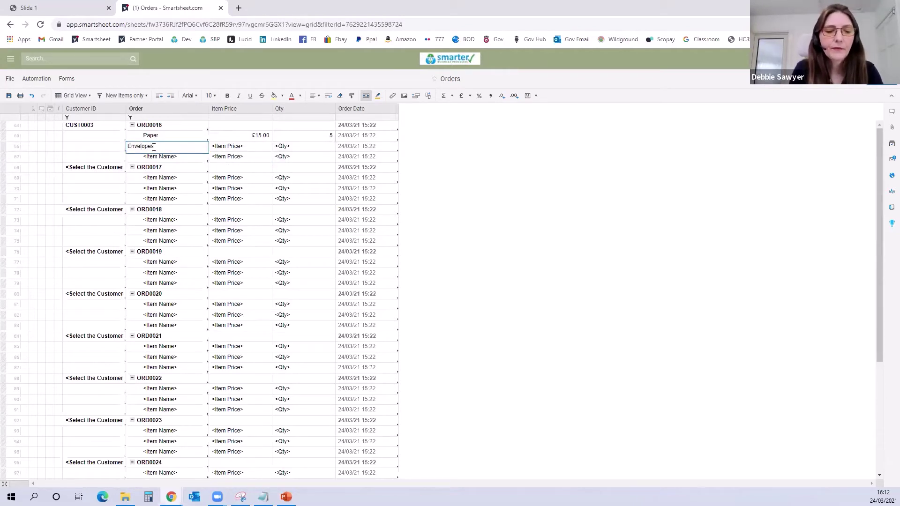
text( A5 Window)
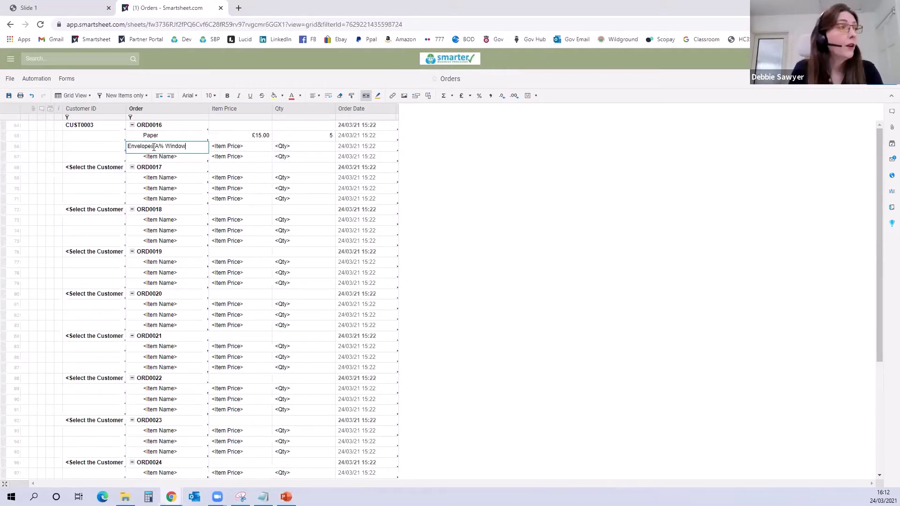
key(Tab)
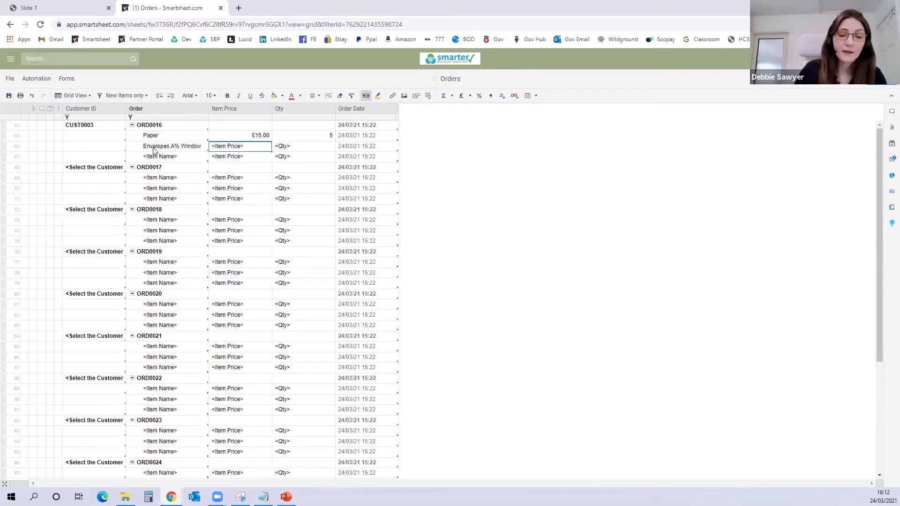
text(10)
key(Tab)
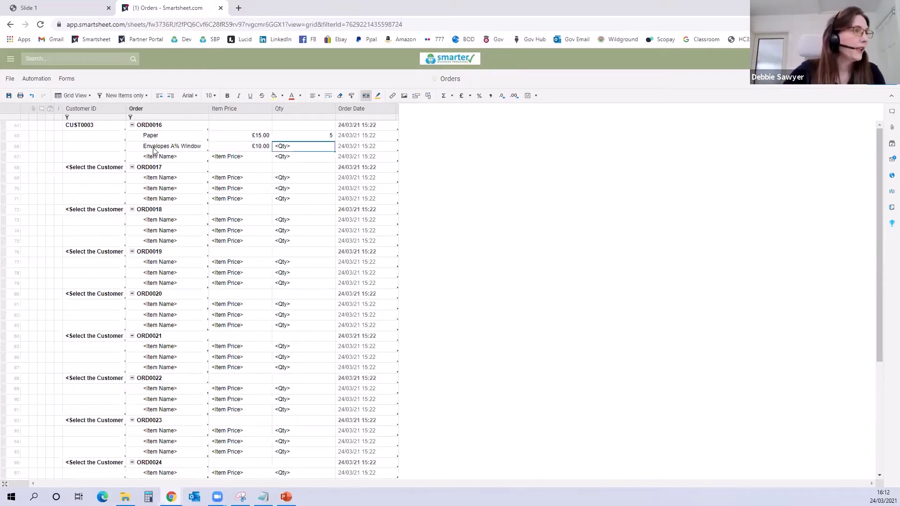
text(10)
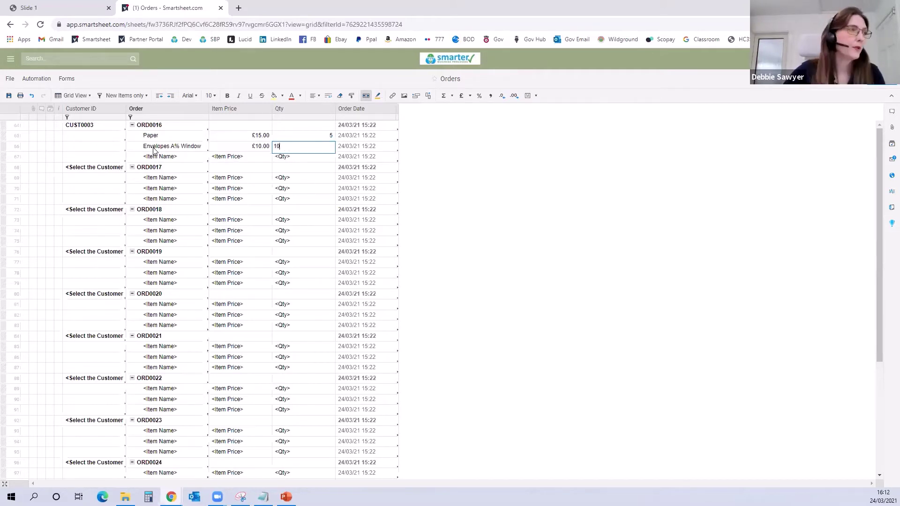
key(Tab)
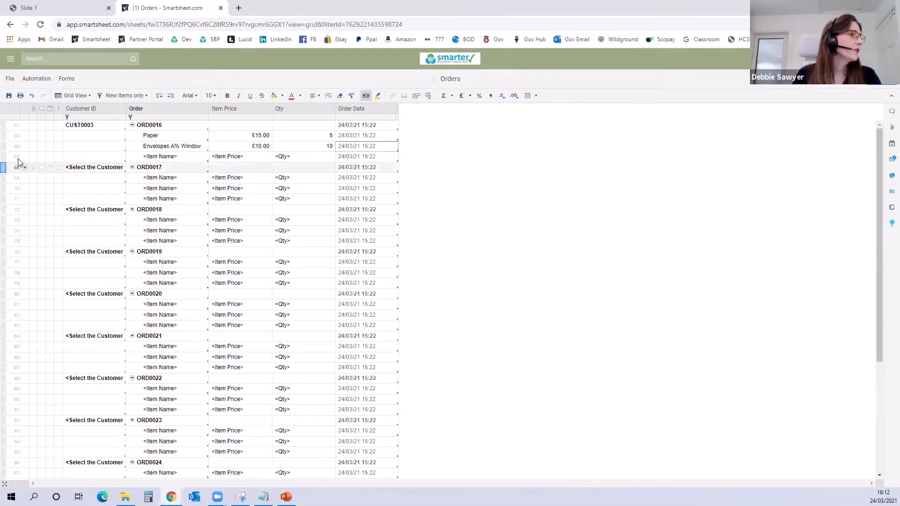
Delete the order's unused third item row and save the Orders sheet.
right_click(6, 156)
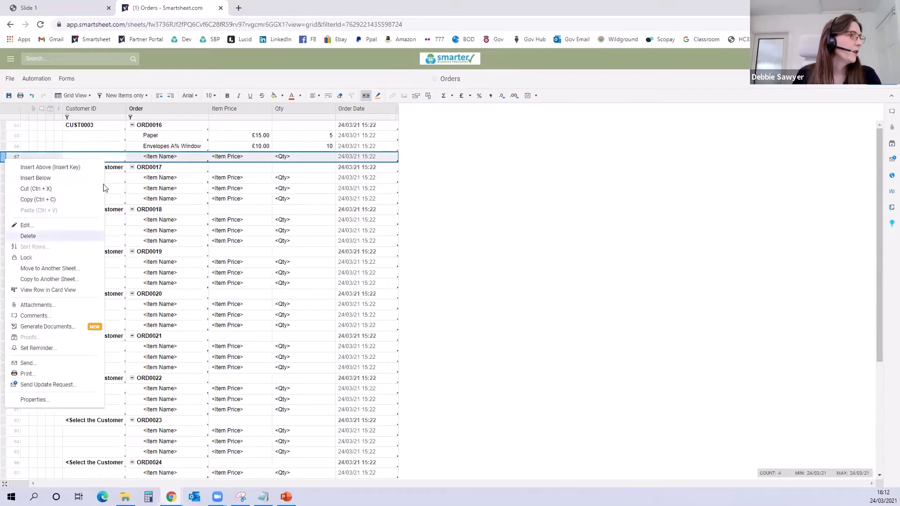
click(28, 236)
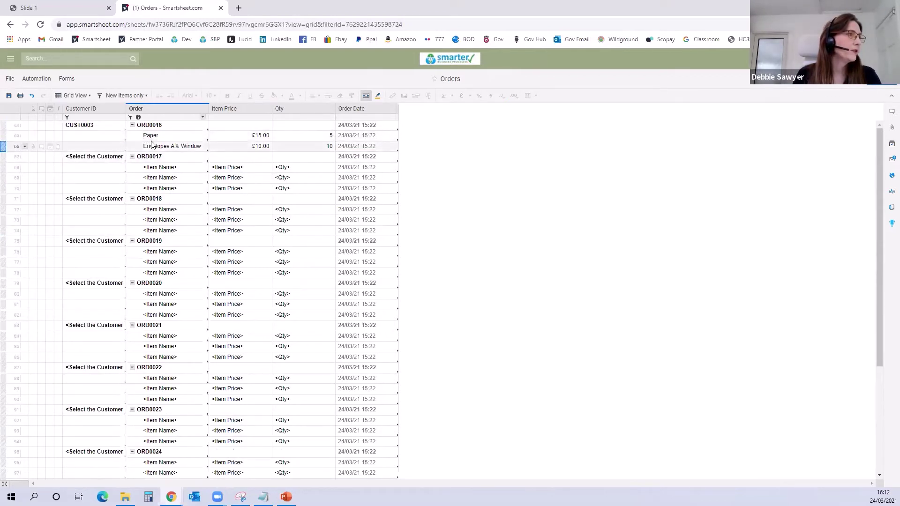
click(9, 95)
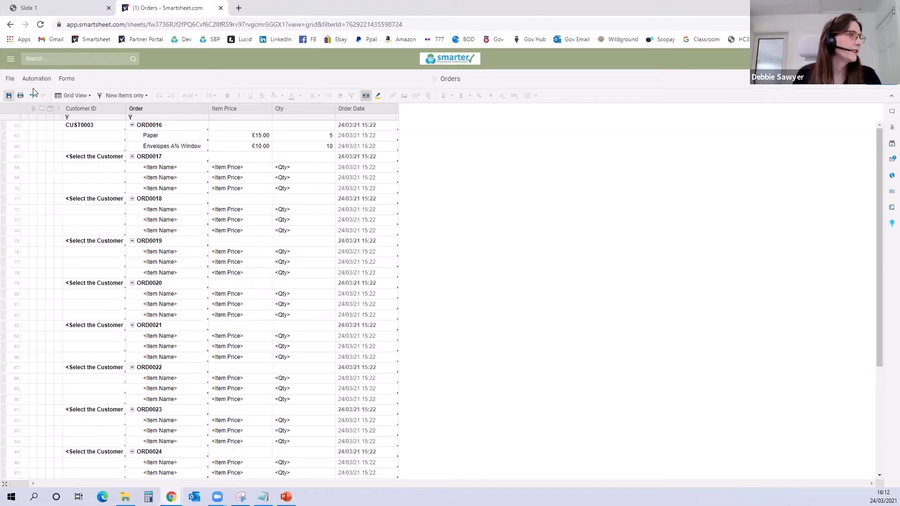
Open the workspace's Invoices sheet, filter it to Invoices Ready to Generate and review the new order's summary and totals.
click(11, 24)
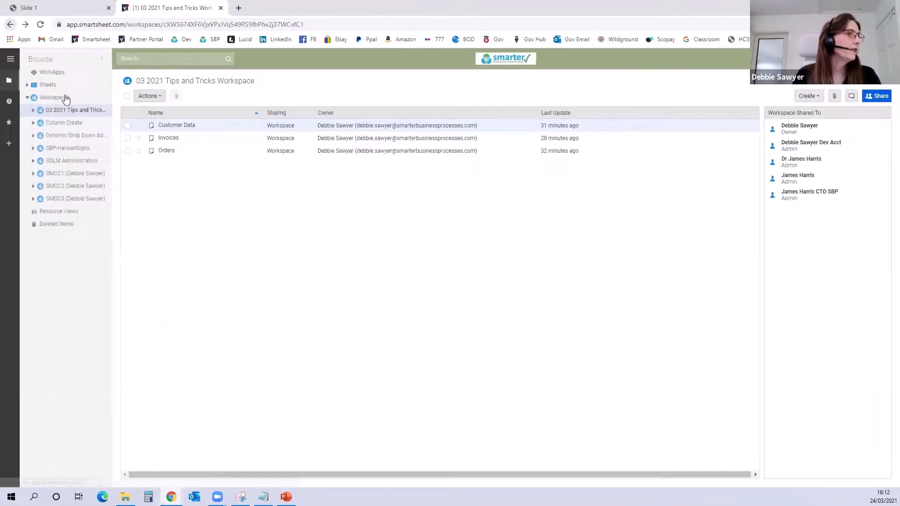
click(171, 139)
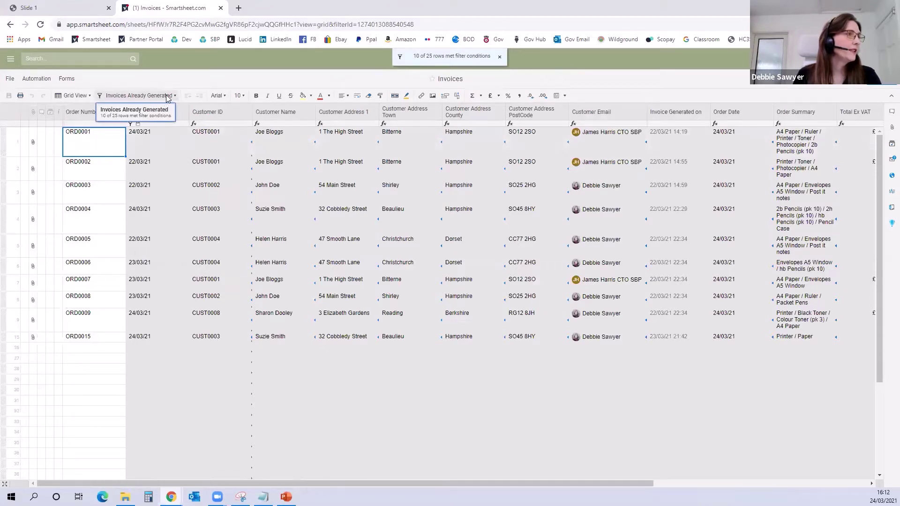
click(166, 95)
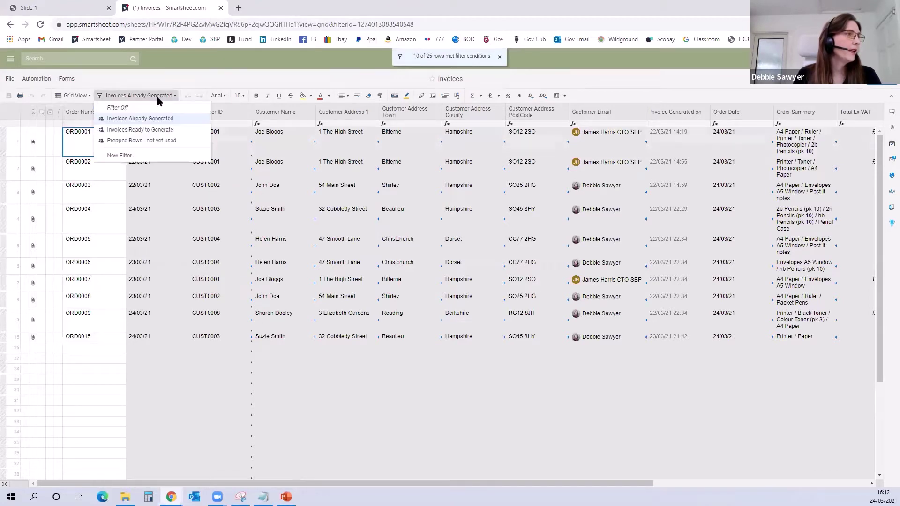
click(144, 130)
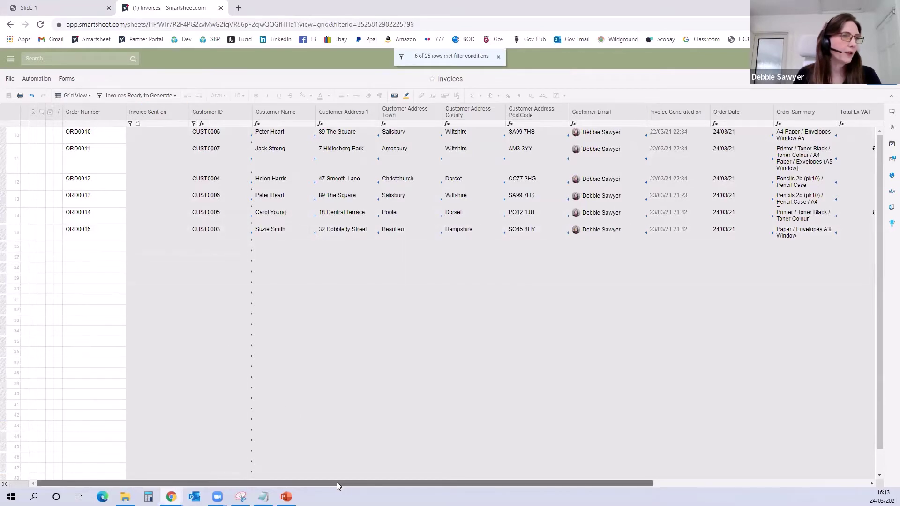
drag(334, 482, 452, 483)
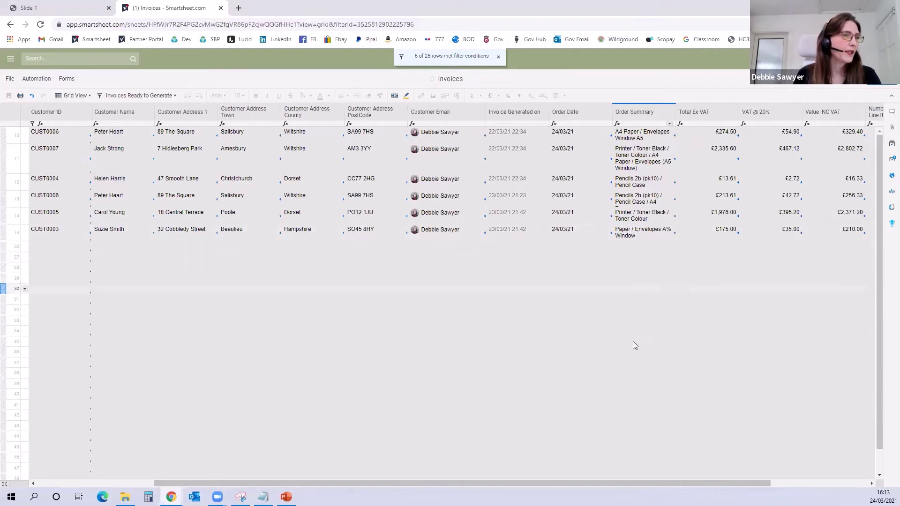
drag(565, 483, 446, 483)
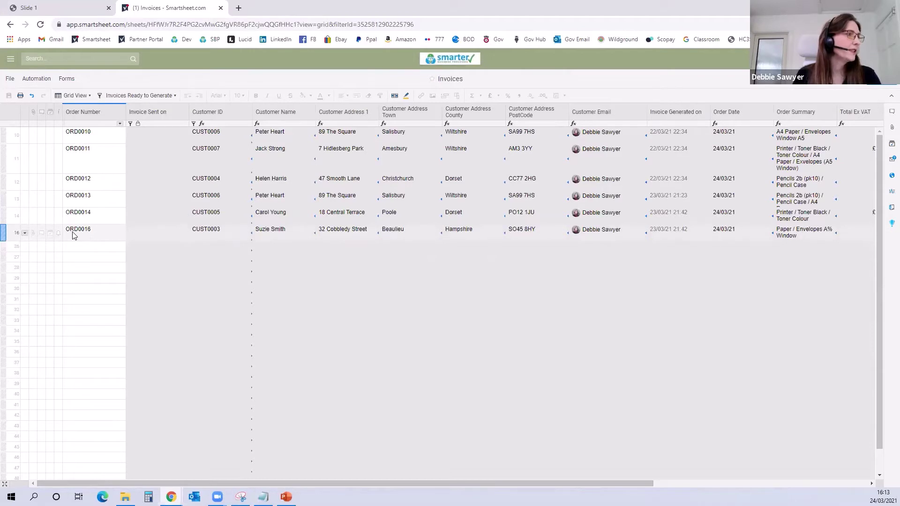
Generate the new order's invoice with the SBP Invoice Example Form2.pdf mapping, attach it to its row and return to the sheet.
click(25, 233)
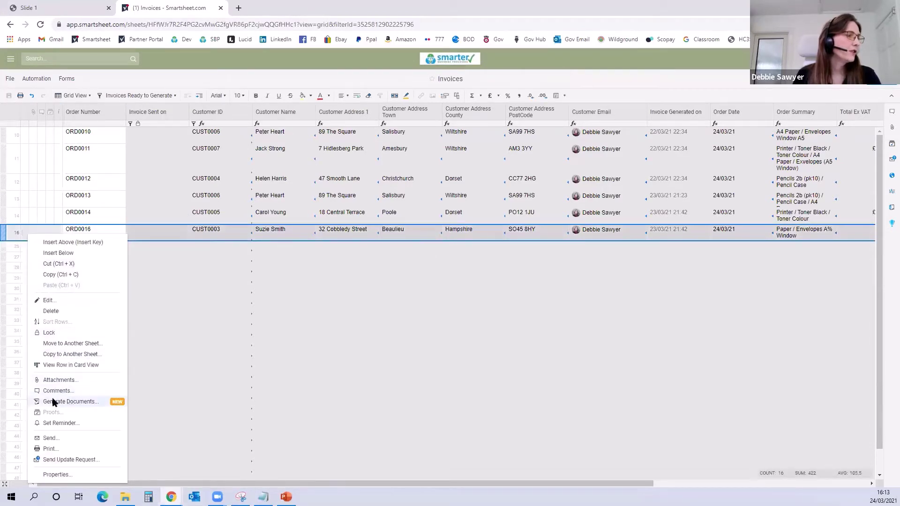
click(82, 402)
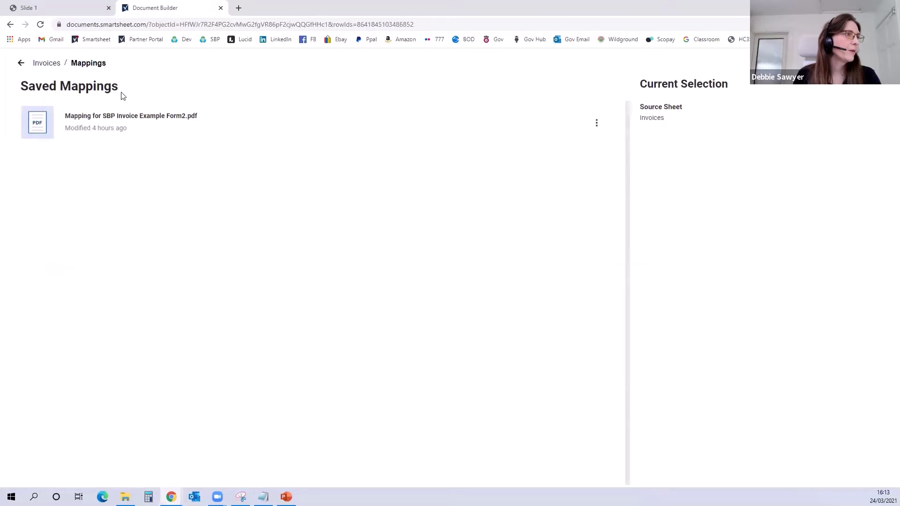
mouse_move(561, 125)
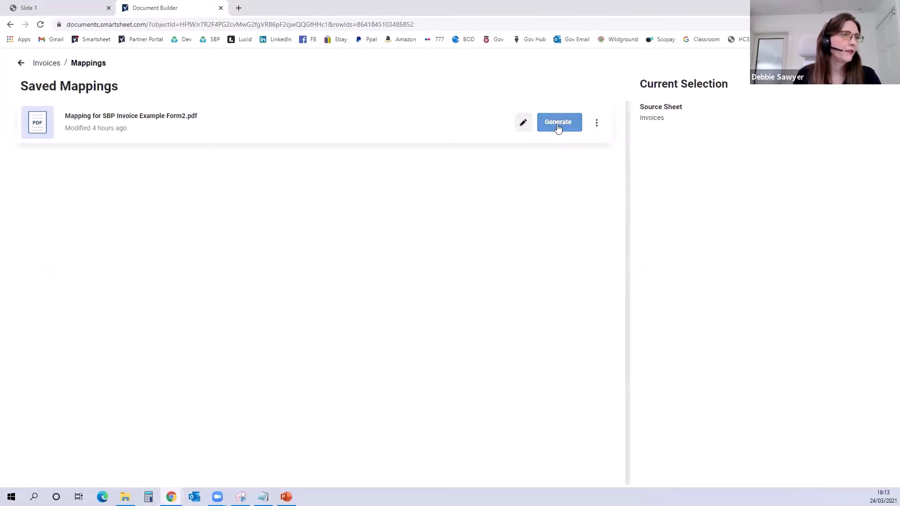
click(557, 128)
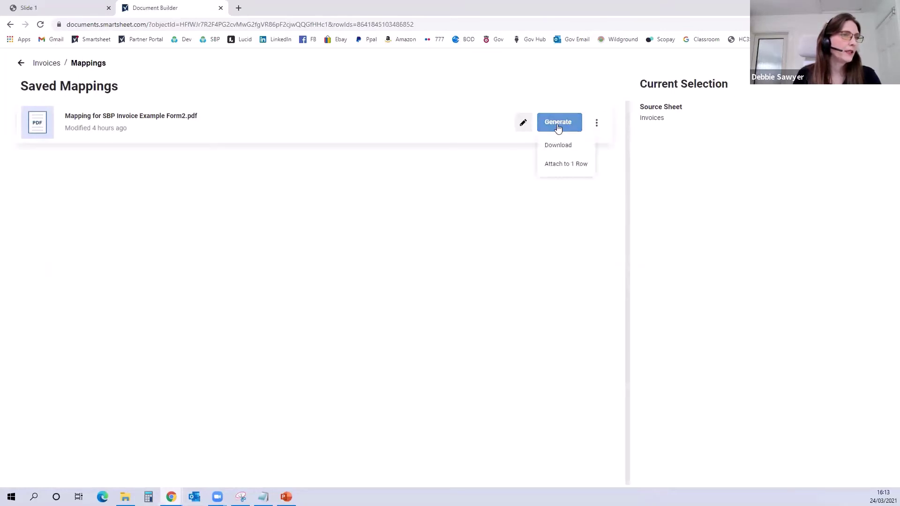
click(557, 165)
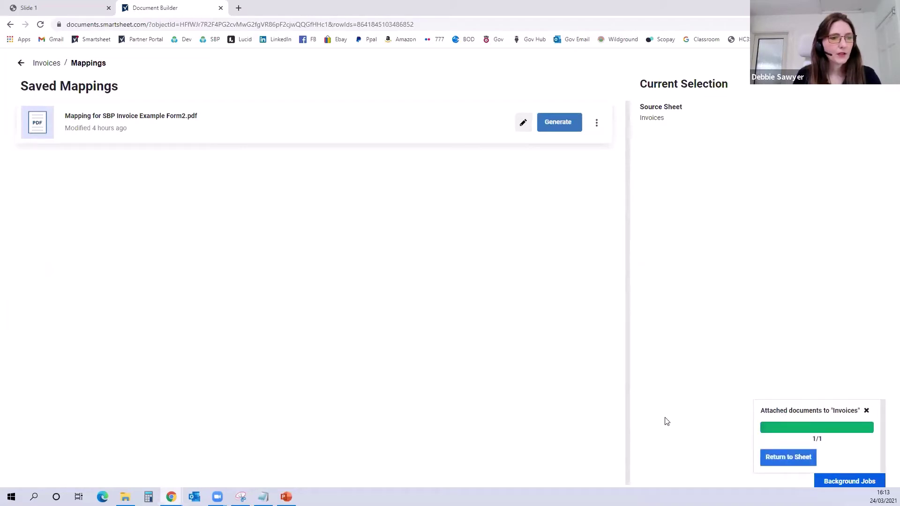
click(785, 458)
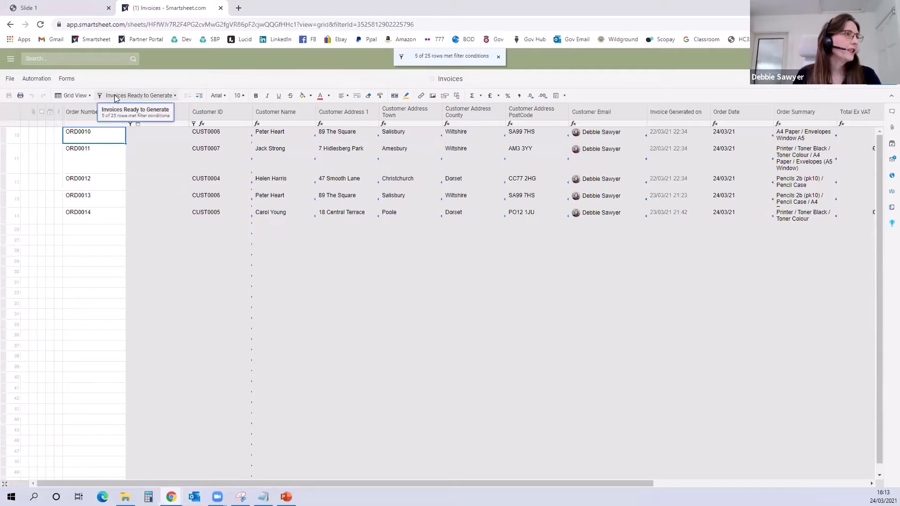
Filter the sheet to Invoices Already Generated and open the PDF invoice attached to the new order's row.
click(156, 95)
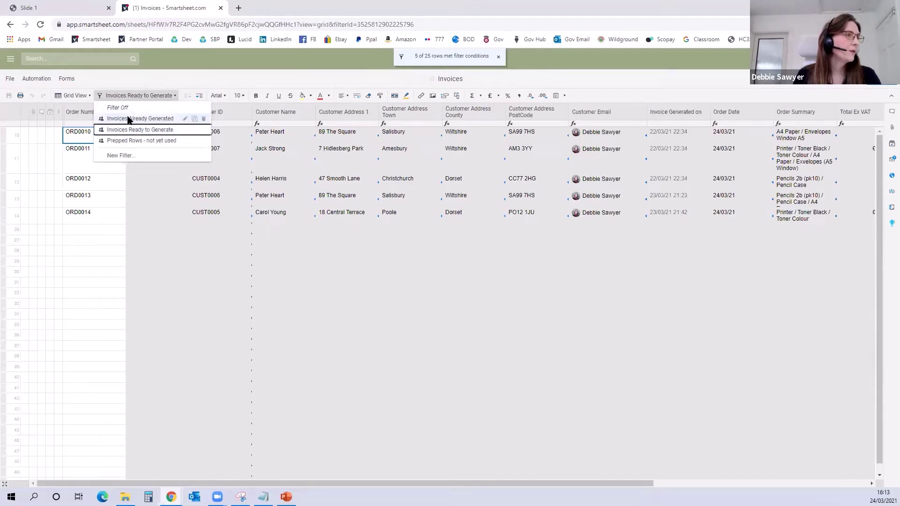
click(150, 119)
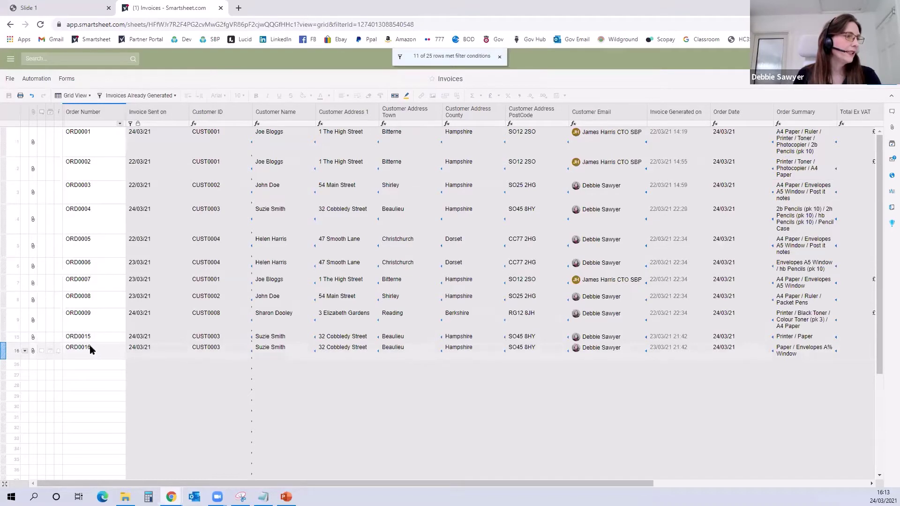
mouse_move(33, 355)
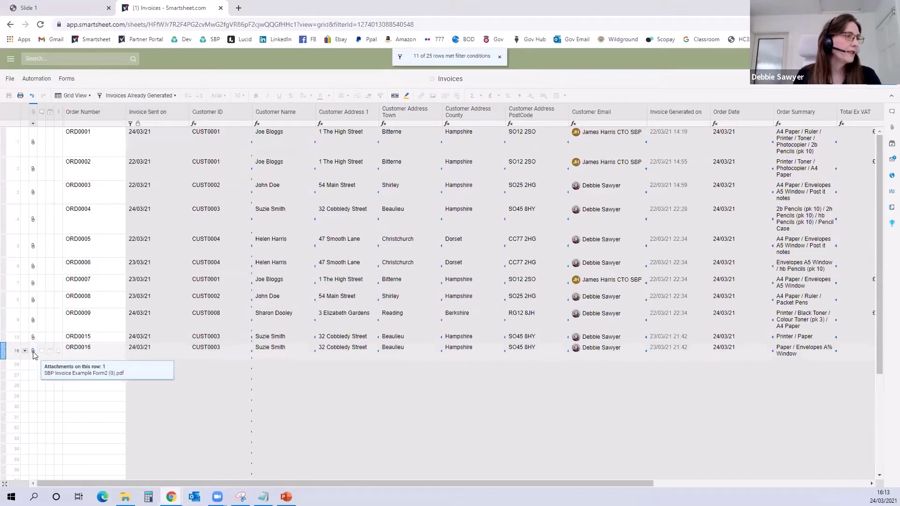
click(34, 353)
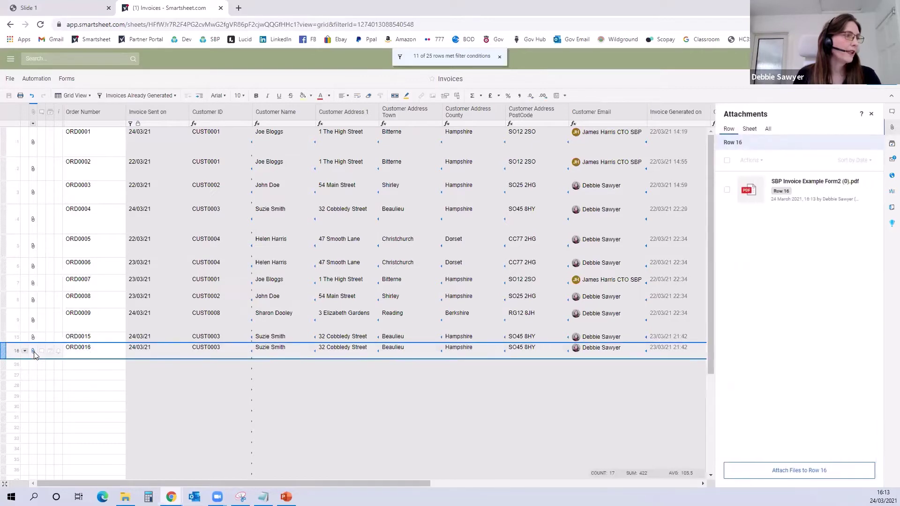
click(781, 184)
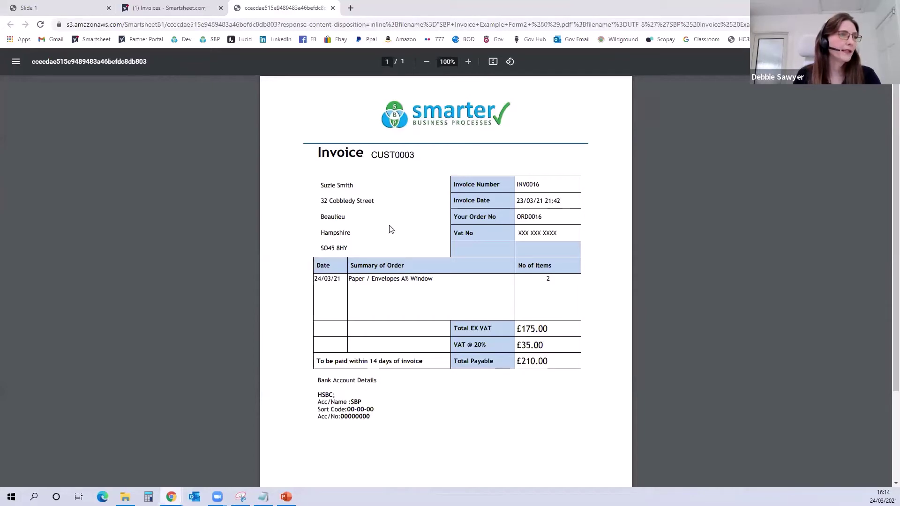
Close the invoice PDF, review the SBP Invoice Generated notification email and its attached invoice, and put the email away.
click(333, 8)
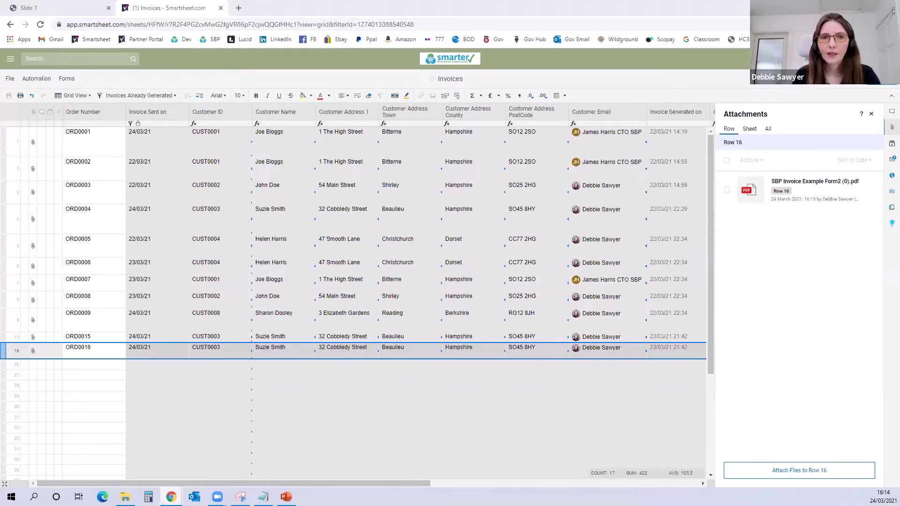
drag(899, 80, 401, 79)
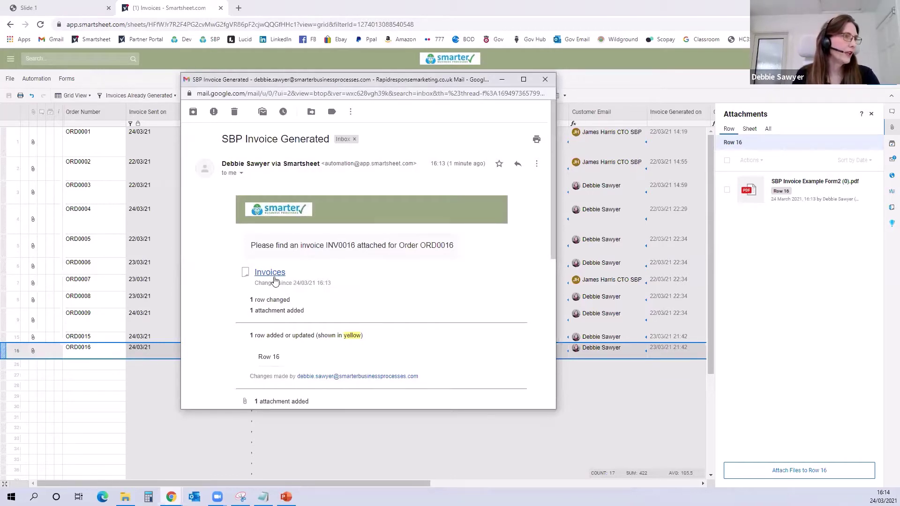
scroll(328, 333, down, 3)
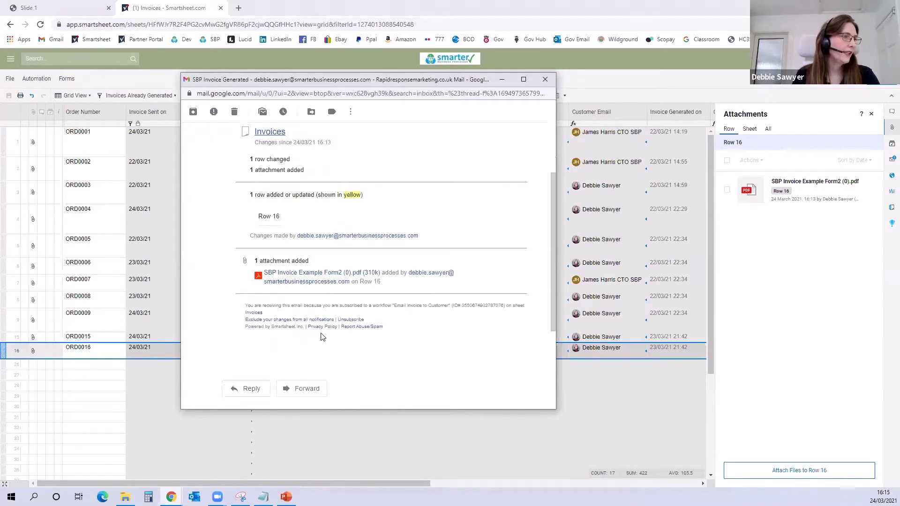
click(289, 275)
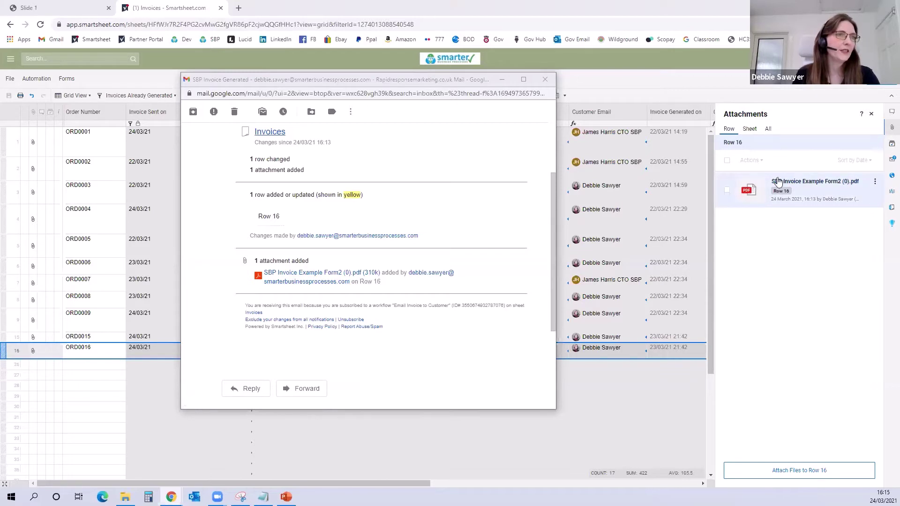
click(385, 83)
click(502, 79)
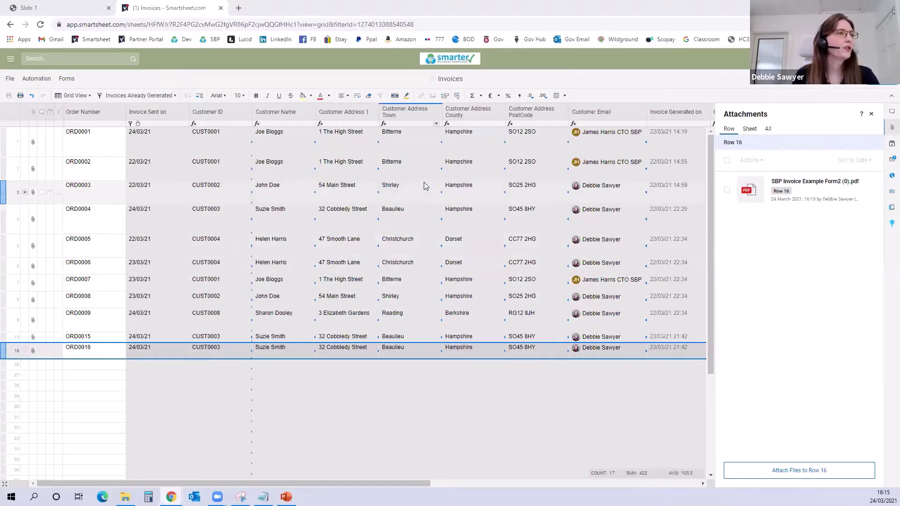
Return to the contents of the 03 2021 Tips and Tricks Workspace.
click(11, 60)
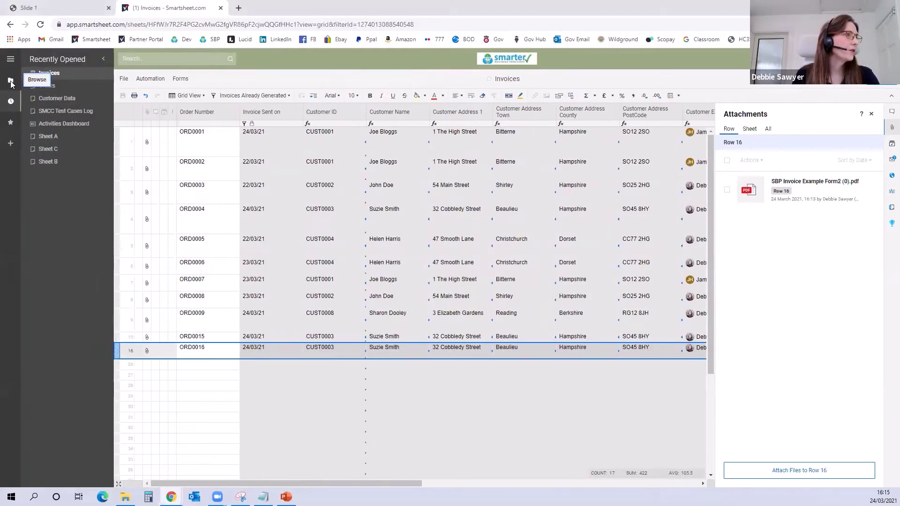
click(11, 83)
click(98, 112)
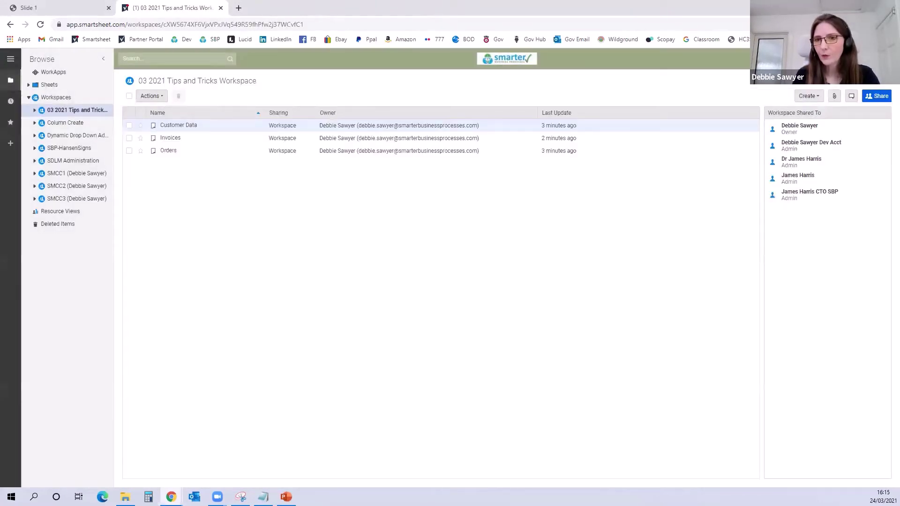
Switch to the SBP Invoice Example 2.doc template in Word and show it as one whole page.
drag(757, 280, 357, 254)
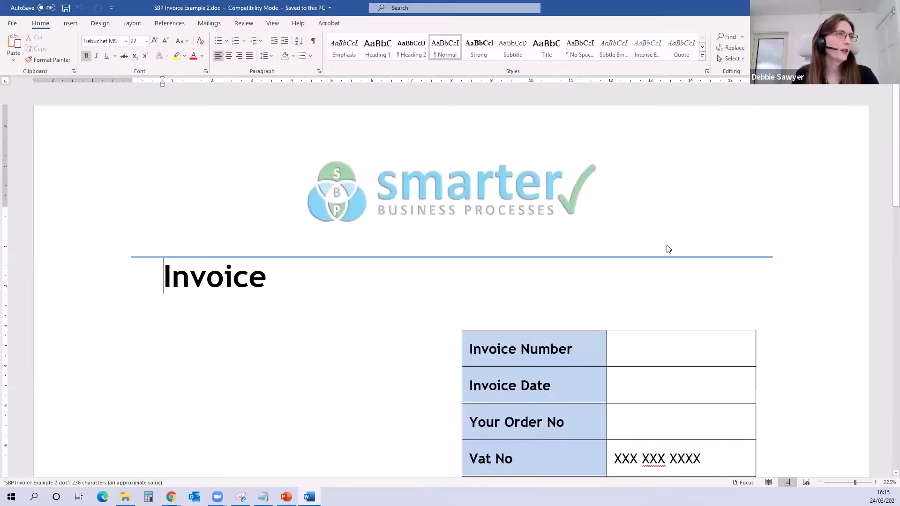
click(273, 23)
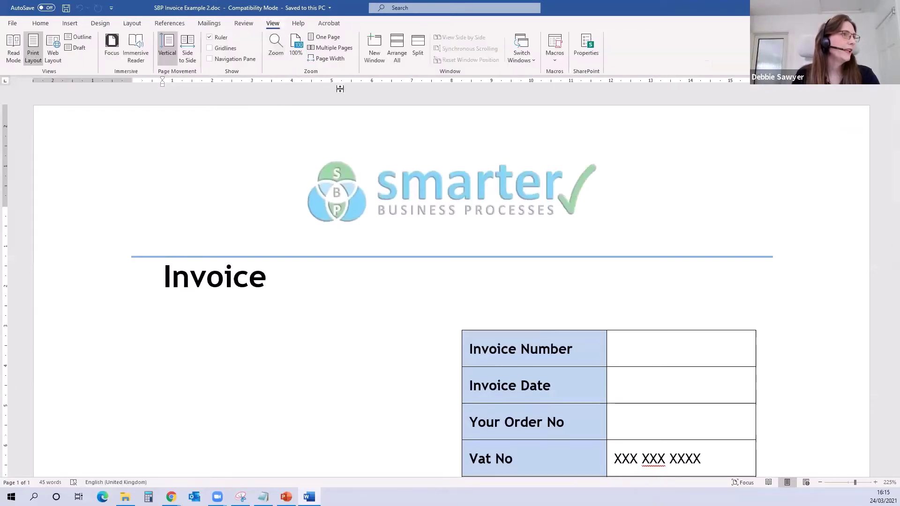
click(325, 37)
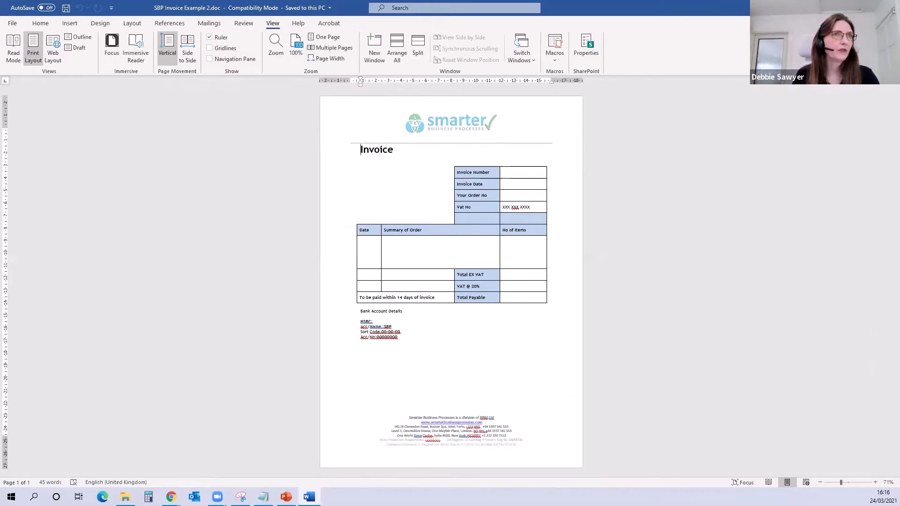
Switch to Adobe Acrobat and select SBP Invoice Example 2.doc from the Desktop as the source file for the Prepare Form tool.
key(alt+Tab)
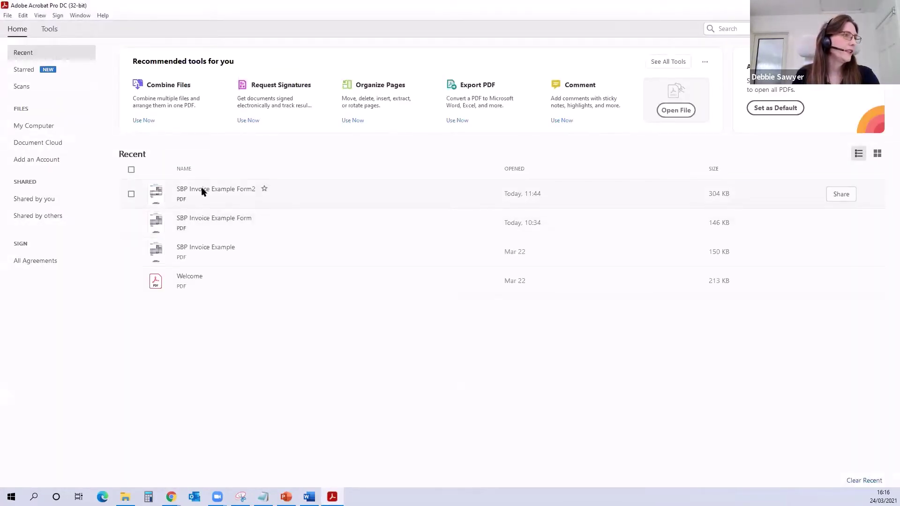
click(48, 30)
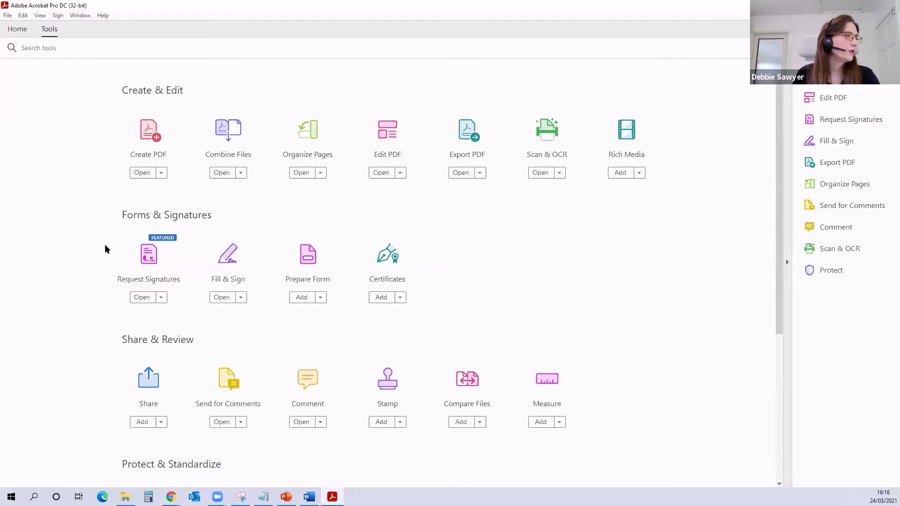
click(305, 257)
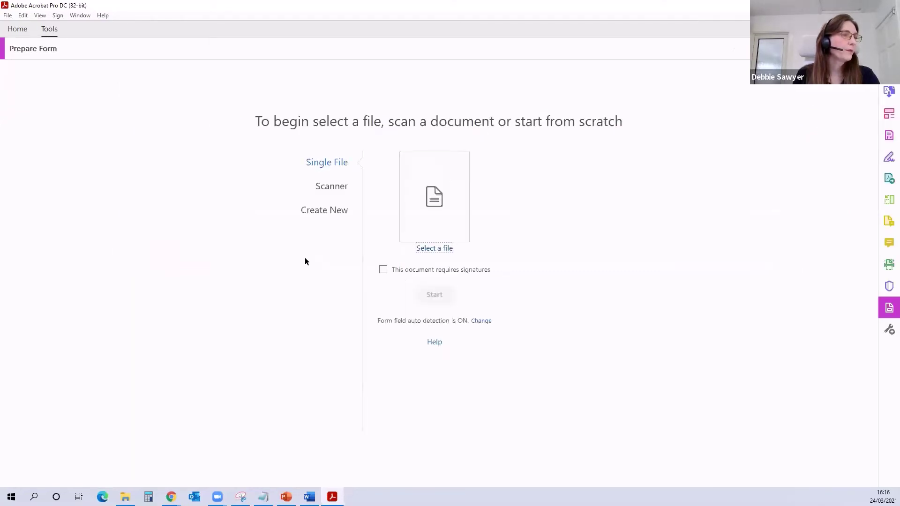
click(429, 204)
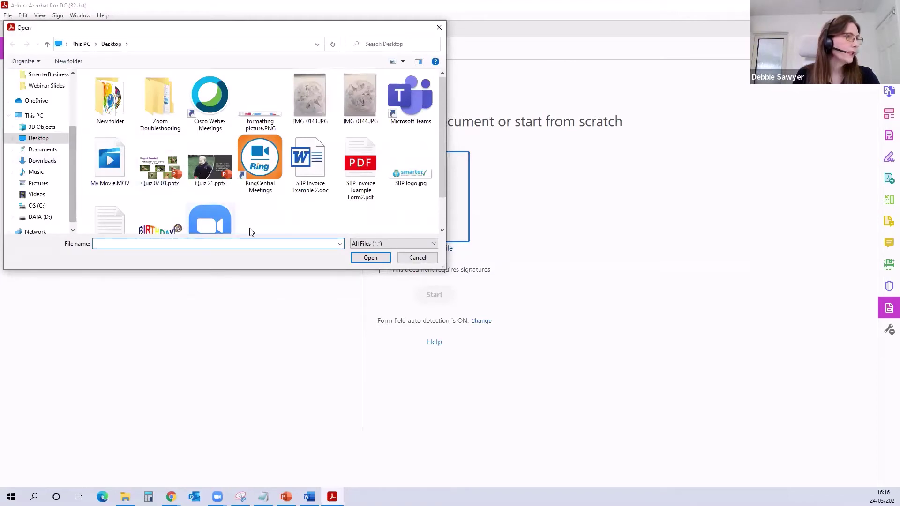
click(304, 182)
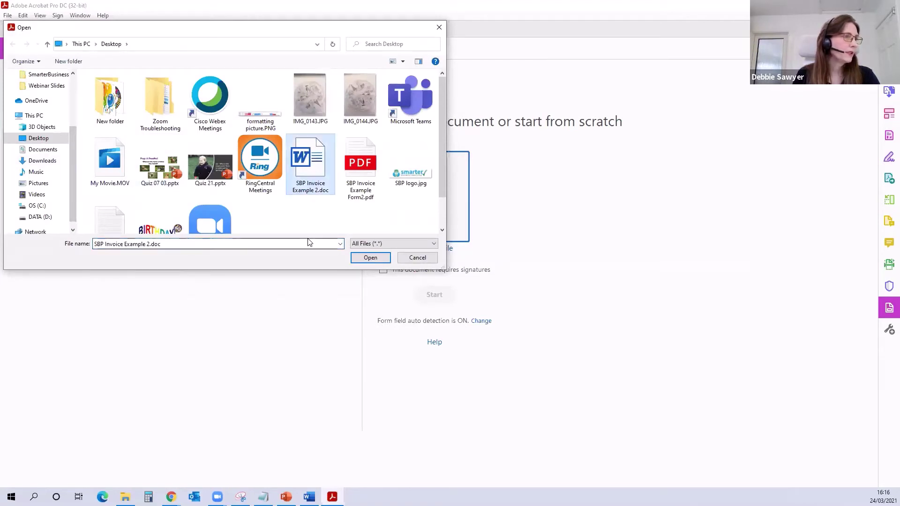
click(370, 257)
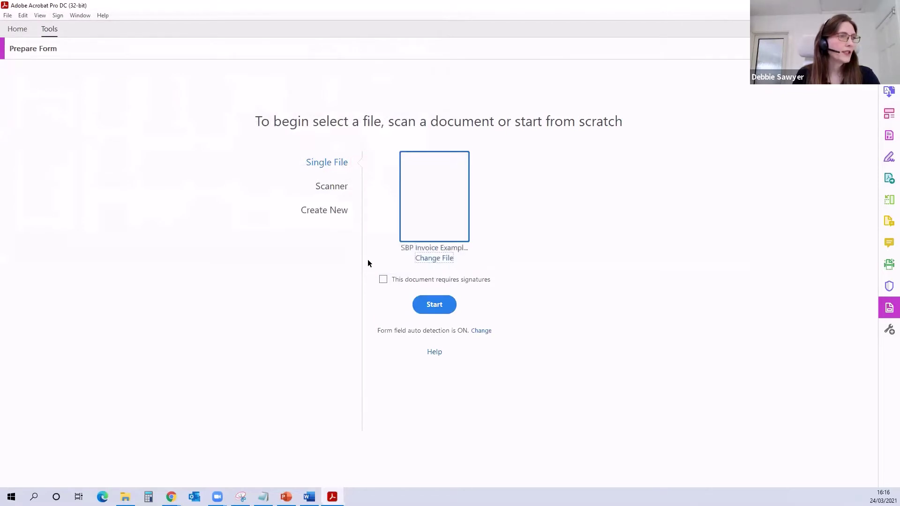
click(438, 304)
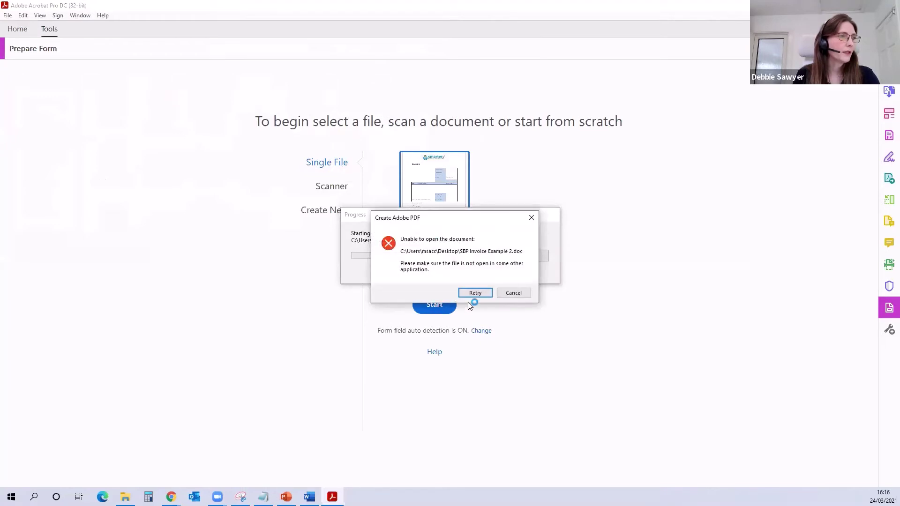
click(473, 294)
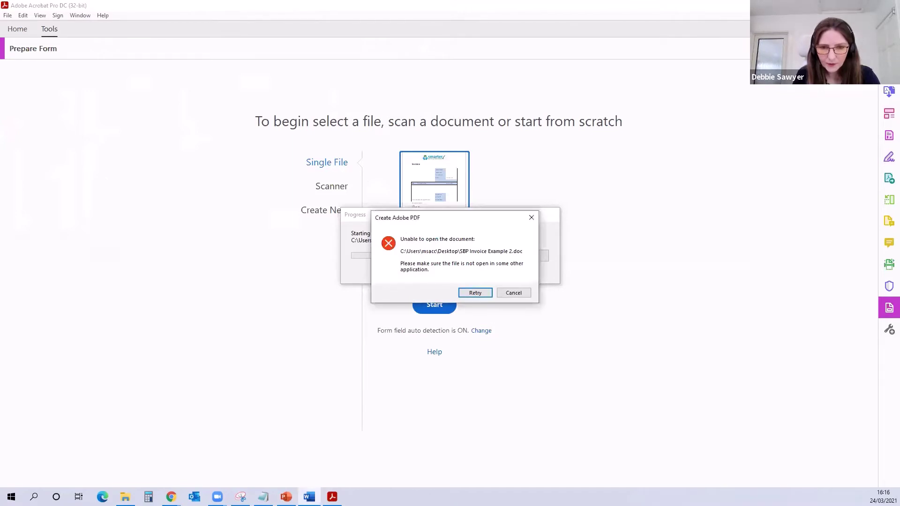
click(514, 293)
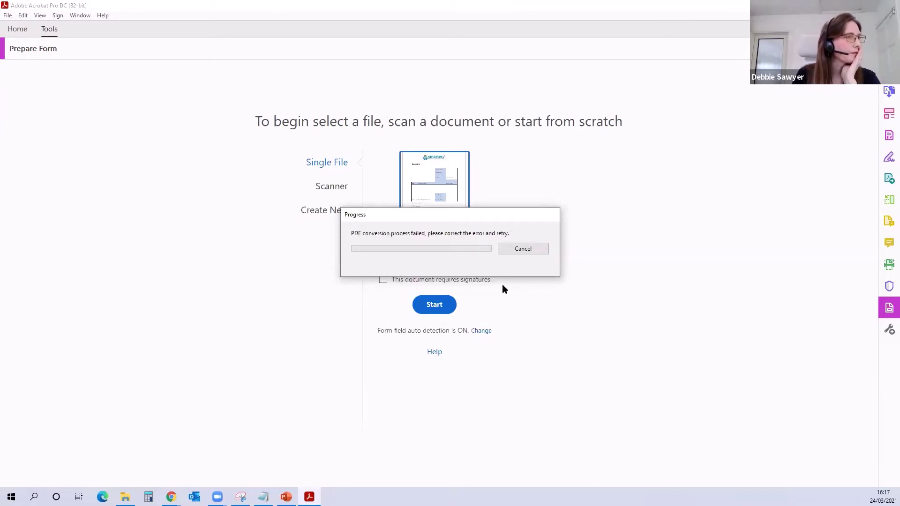
click(516, 252)
Start converting SBP Invoice Example 2.doc into a PDF form and review the automatically detected fields down the page.
click(436, 306)
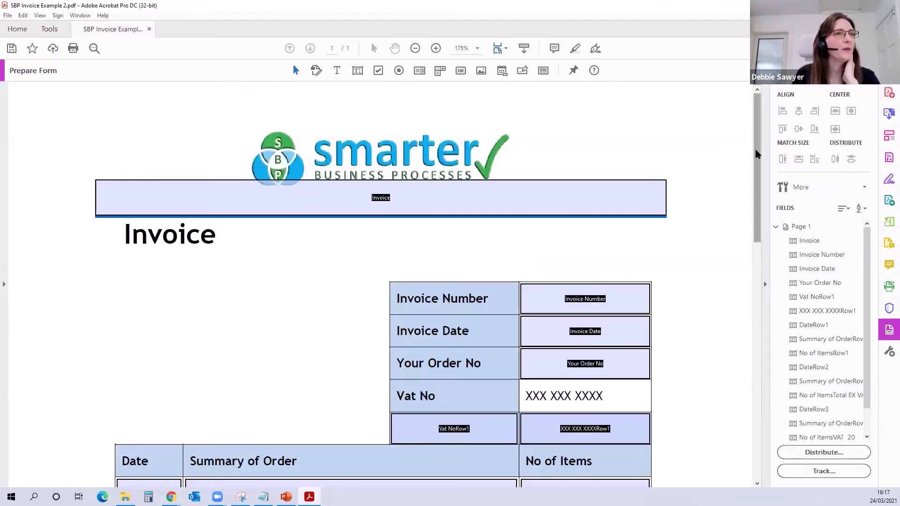
scroll(751, 140, down, 5)
drag(748, 186, 745, 199)
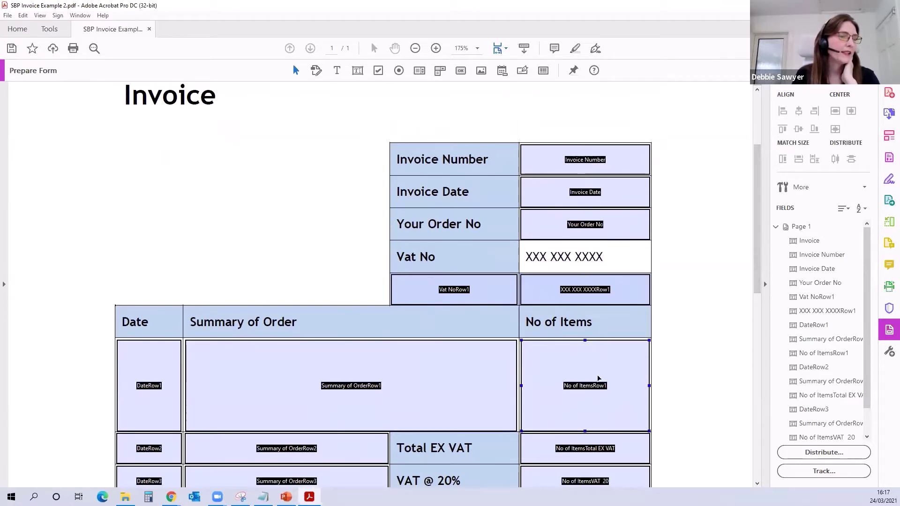
drag(757, 279, 747, 330)
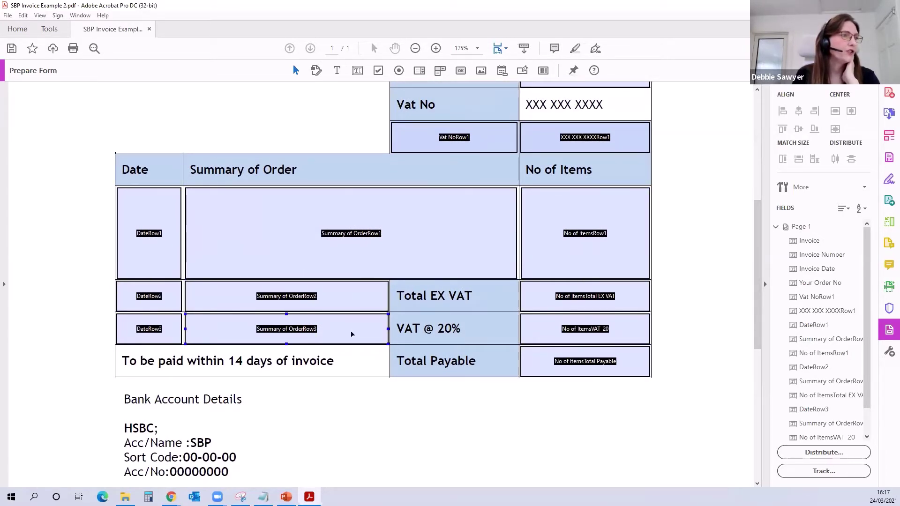
Delete the unneeded DateRow2, Summary of OrderRow2, Summary of OrderRow3 and DateRow3 form fields beside the totals.
click(156, 308)
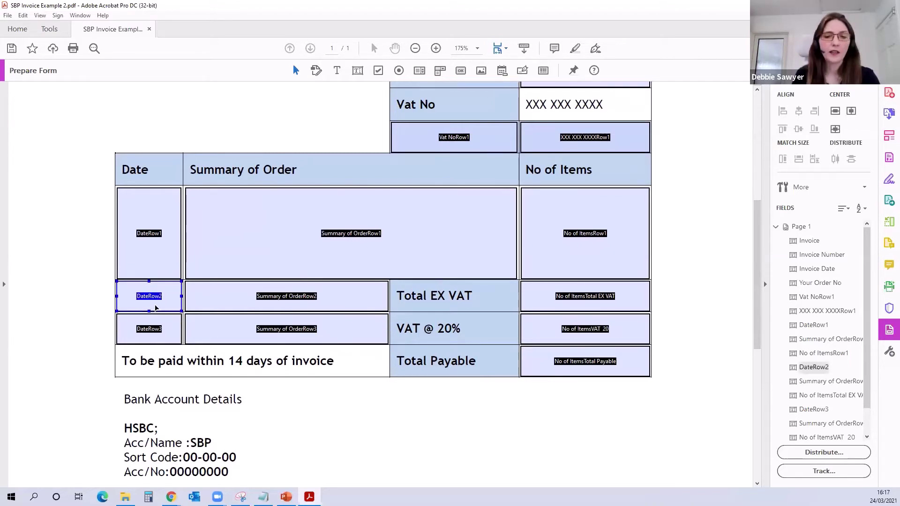
key(Delete)
click(217, 297)
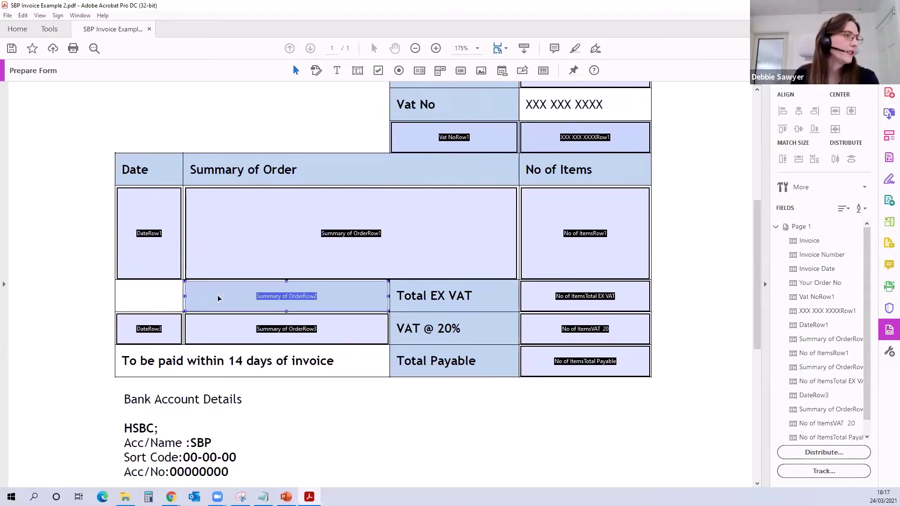
key(Delete)
click(217, 333)
key(Delete)
click(147, 334)
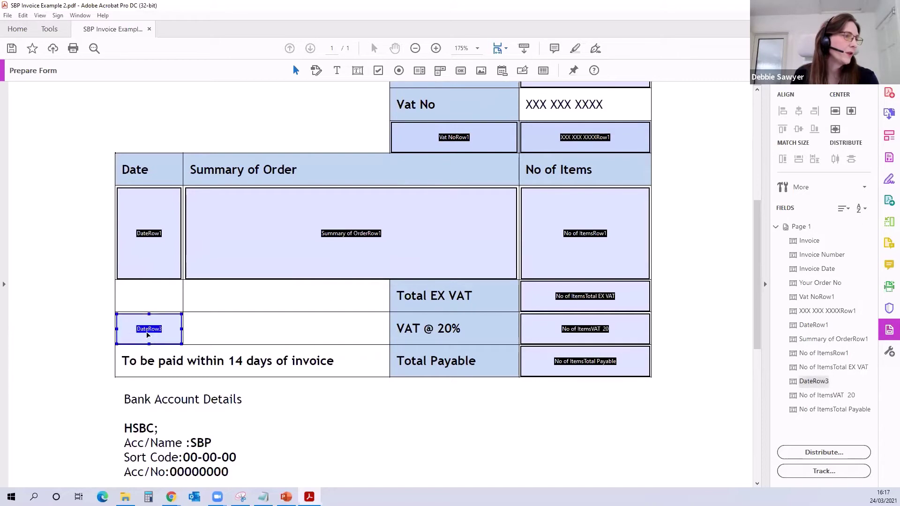
key(Delete)
Delete the Vat NoRow1 and XXX XXX XXXXRow1 fields below the Vat No row and the Invoice field under the logo.
scroll(313, 350, up, 3)
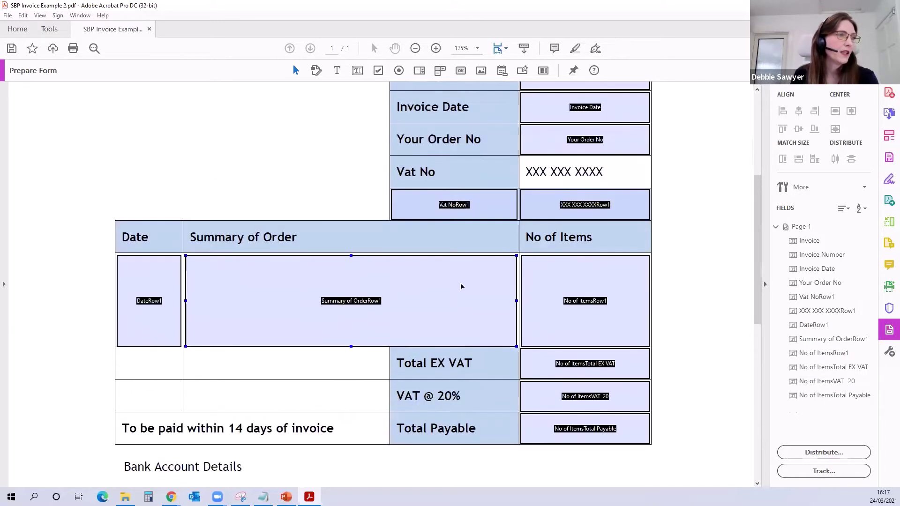
click(464, 205)
key(Delete)
click(568, 205)
key(Delete)
scroll(489, 224, up, 8)
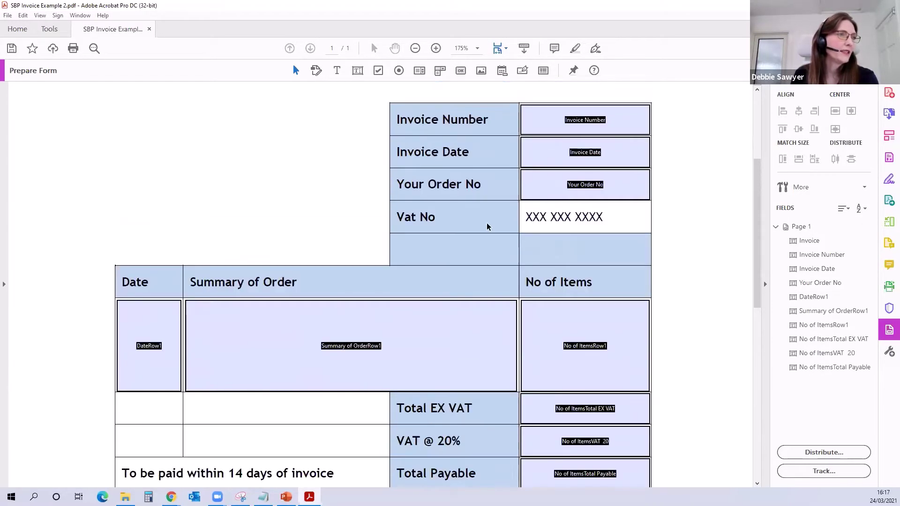
click(463, 161)
key(Delete)
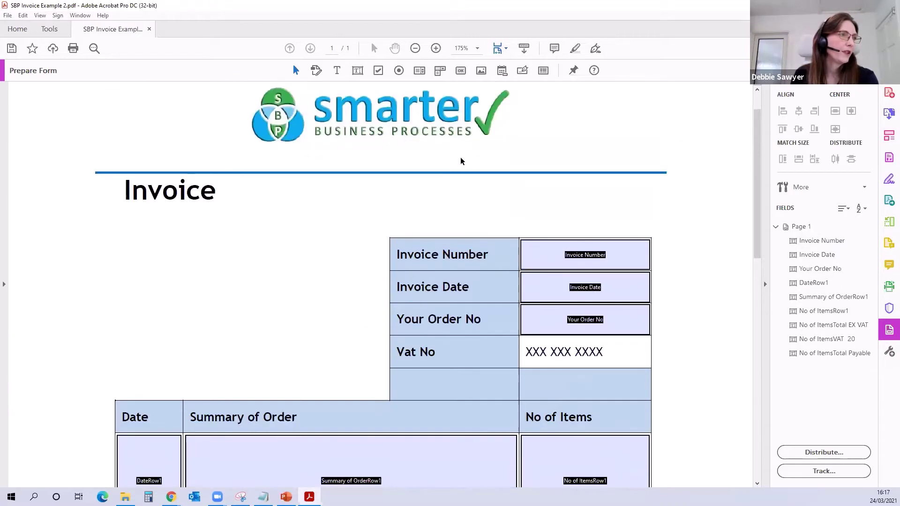
Add a text field directly beside the Invoice heading and name it Cust ID.
click(357, 70)
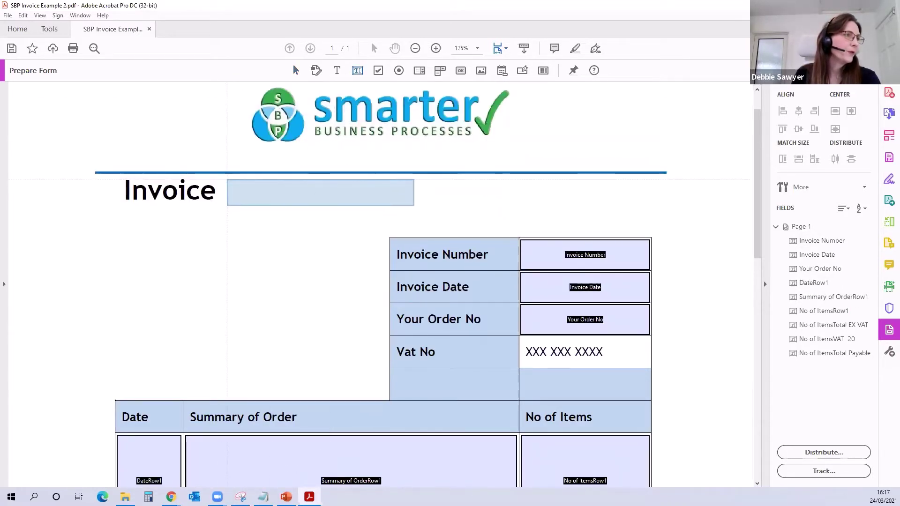
click(225, 181)
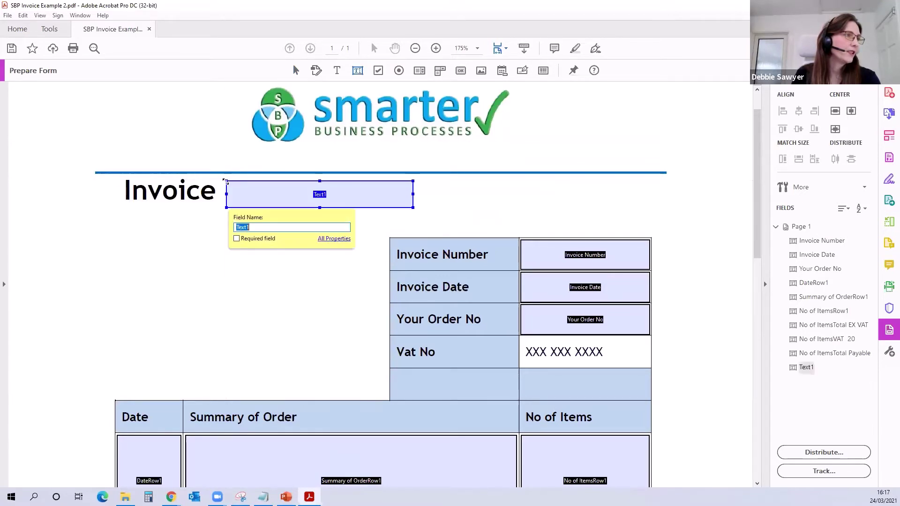
text(Cust ID)
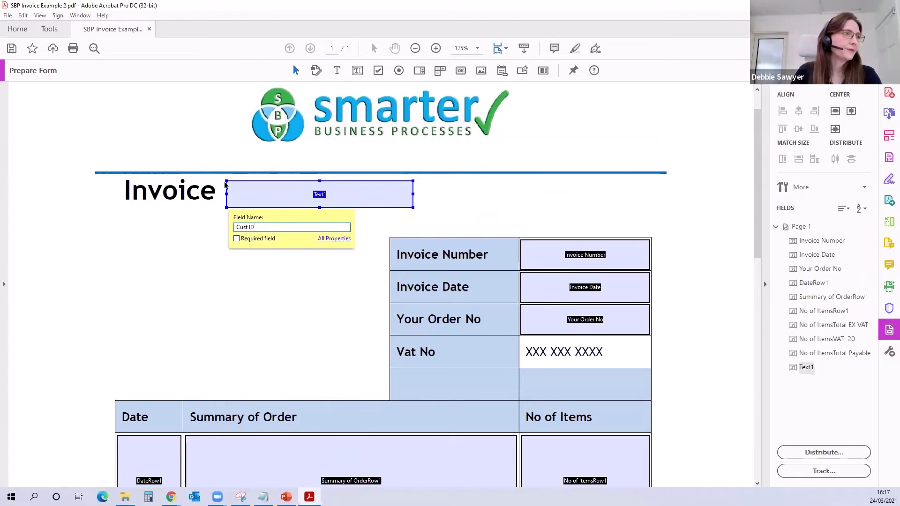
key(Return)
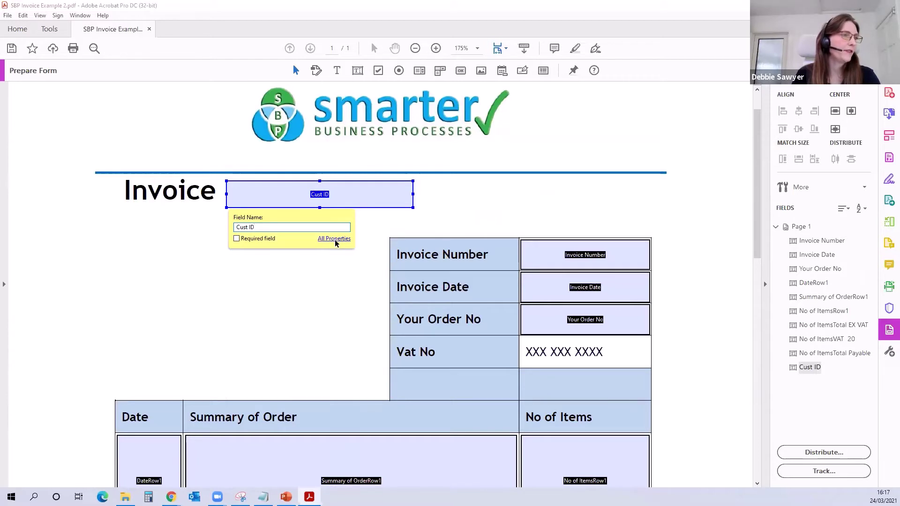
Set the Cust ID text field's font size to 10 and its font to Trebuchet MS.
click(335, 240)
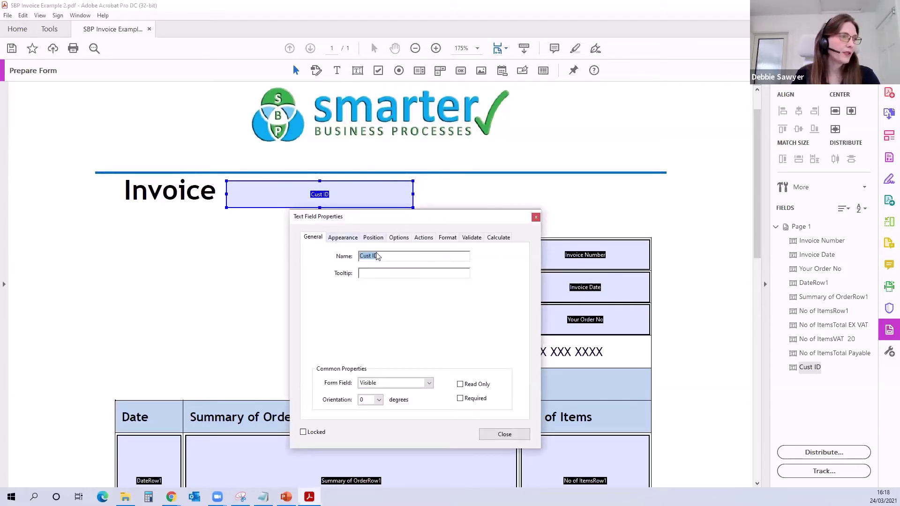
click(345, 238)
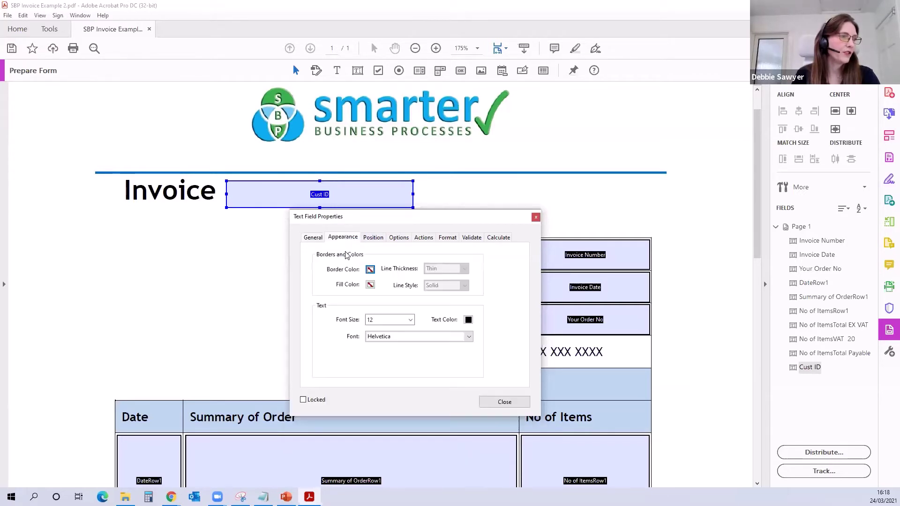
click(410, 320)
click(376, 364)
click(419, 337)
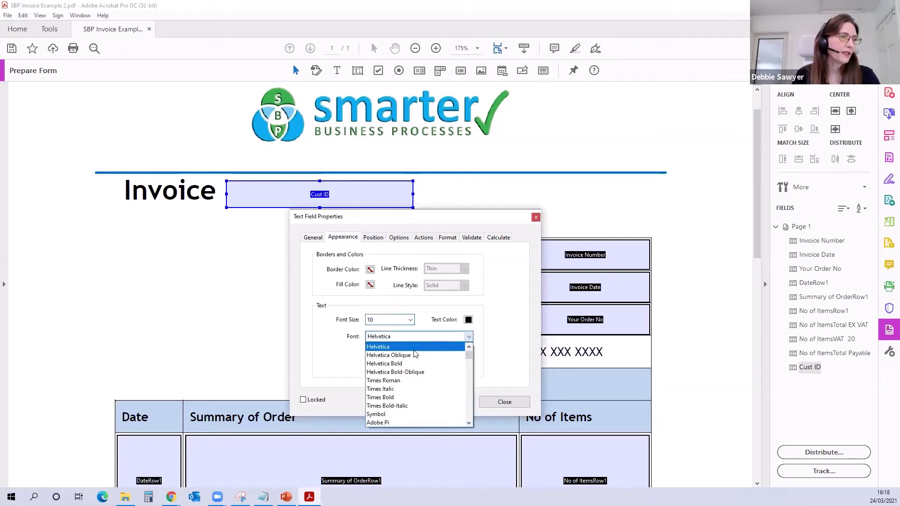
scroll(453, 365, down, 5)
drag(469, 360, 474, 417)
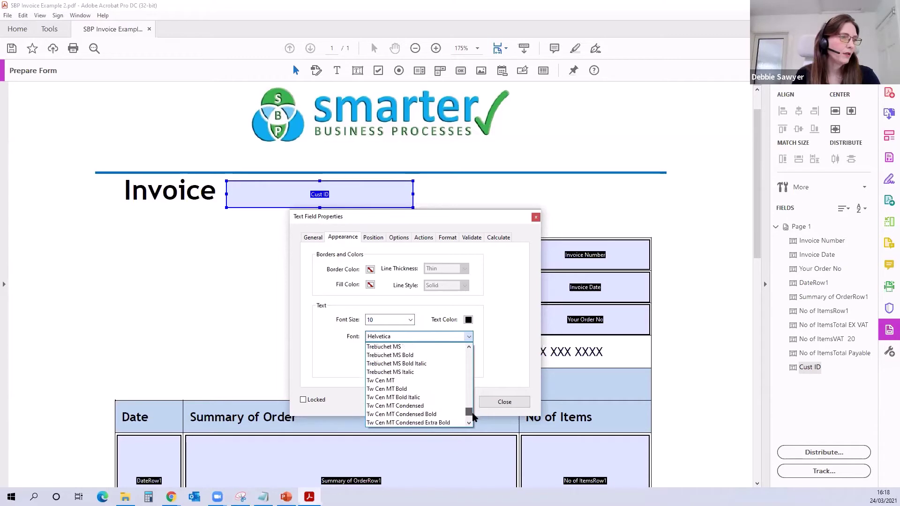
click(385, 347)
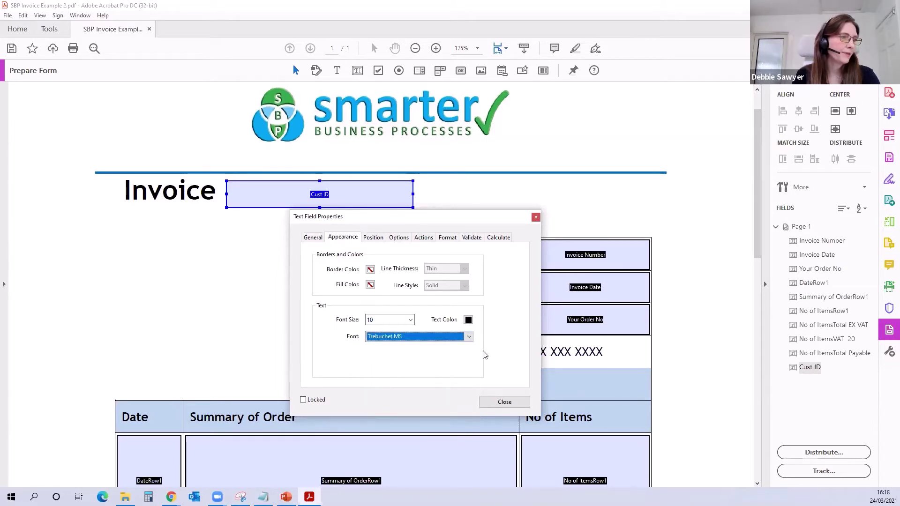
click(501, 402)
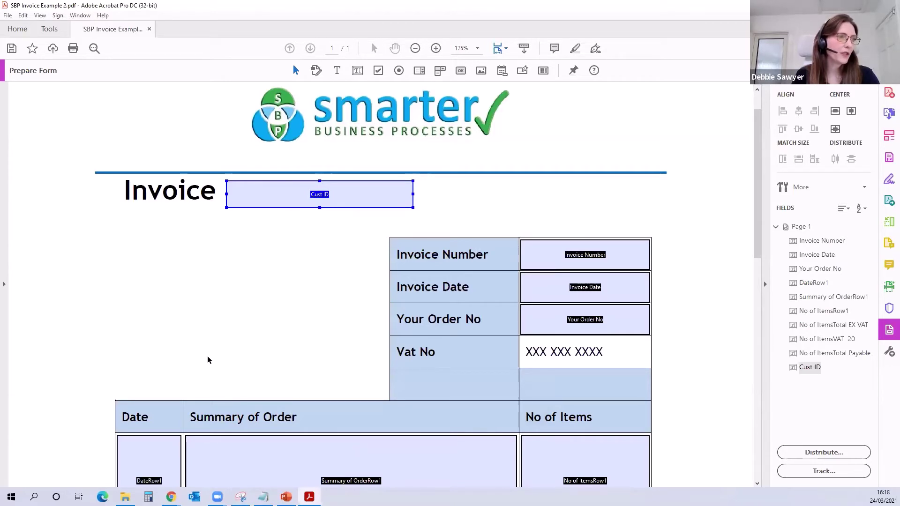
Inspect the Invoice Number field's appearance and option settings, and close SBP Invoice Example 2.pdf without saving changes.
ctrl+click(604, 296)
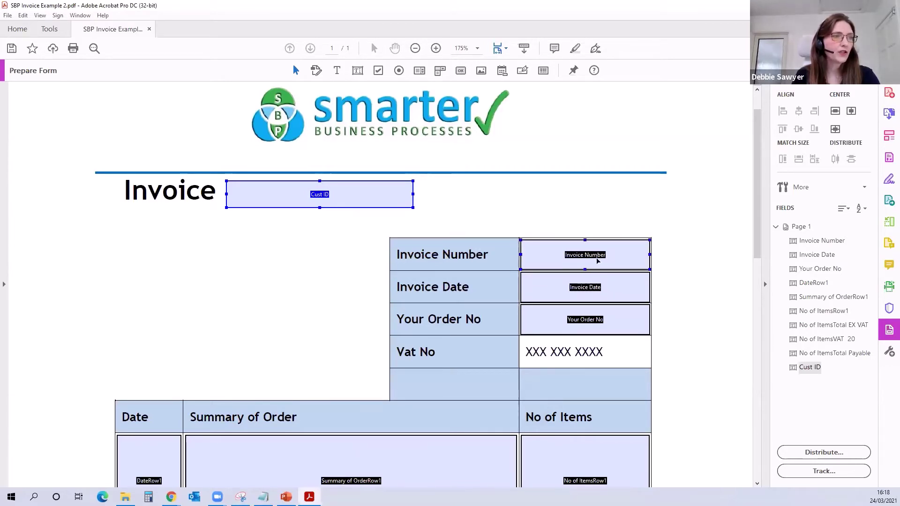
double_click(596, 258)
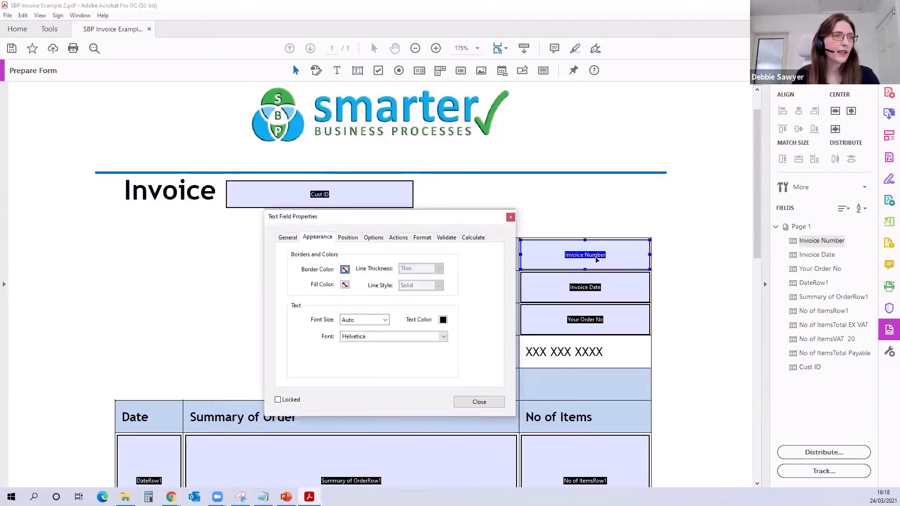
click(373, 237)
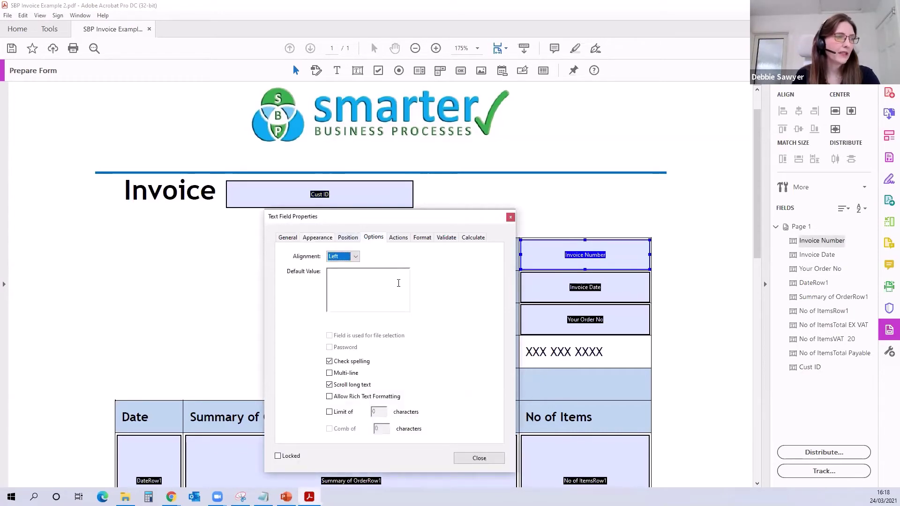
click(479, 458)
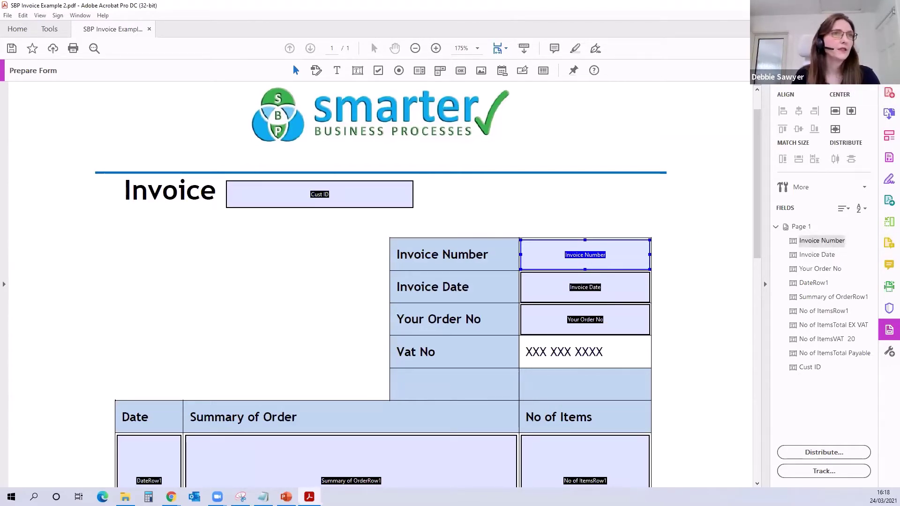
key(ctrl+w)
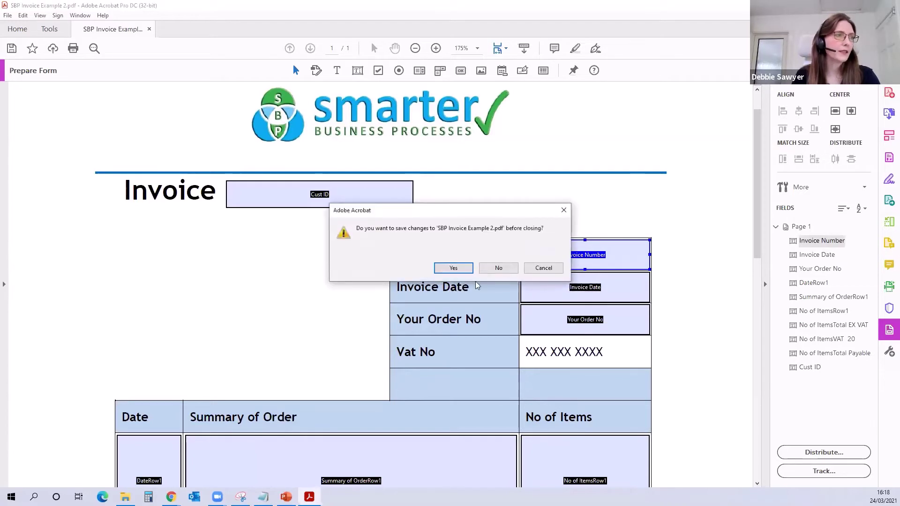
click(497, 267)
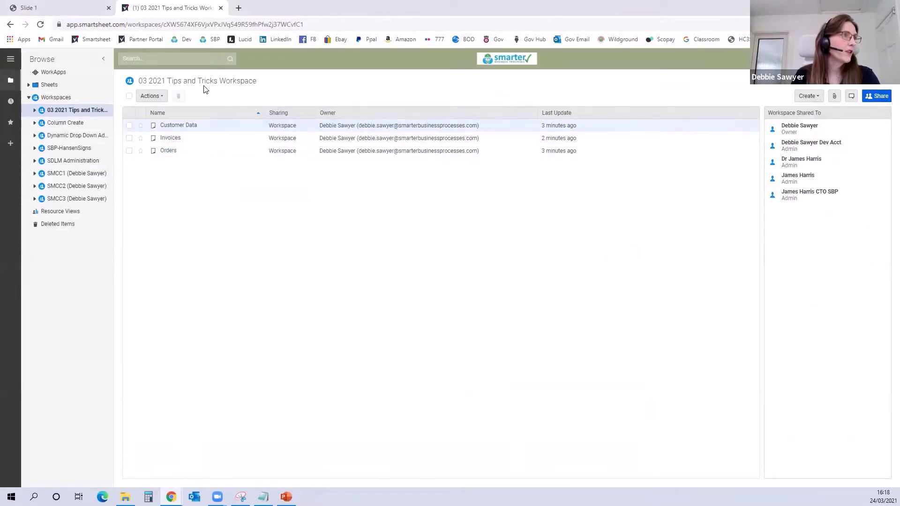
In Smartsheet, open the Customer Data sheet, examine its Customer ID and Number of Invoices columns, and return to the workspace.
click(186, 127)
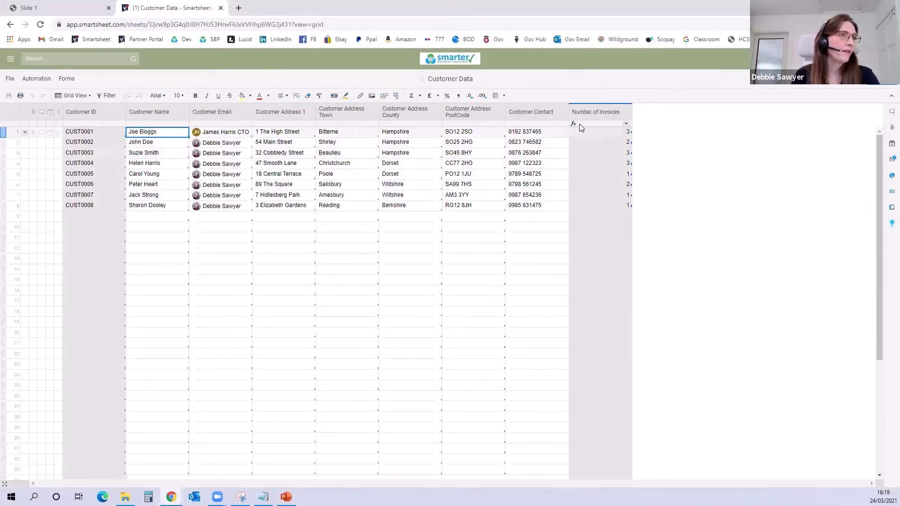
mouse_move(572, 125)
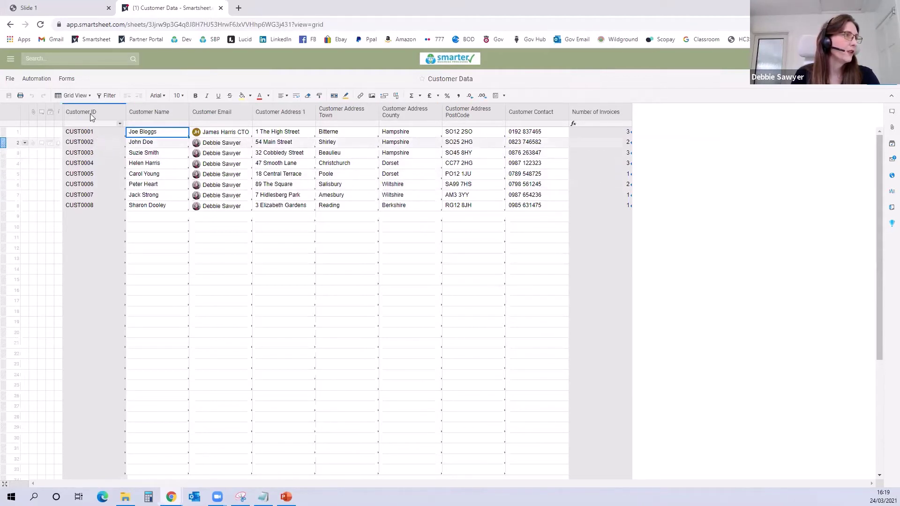
click(9, 25)
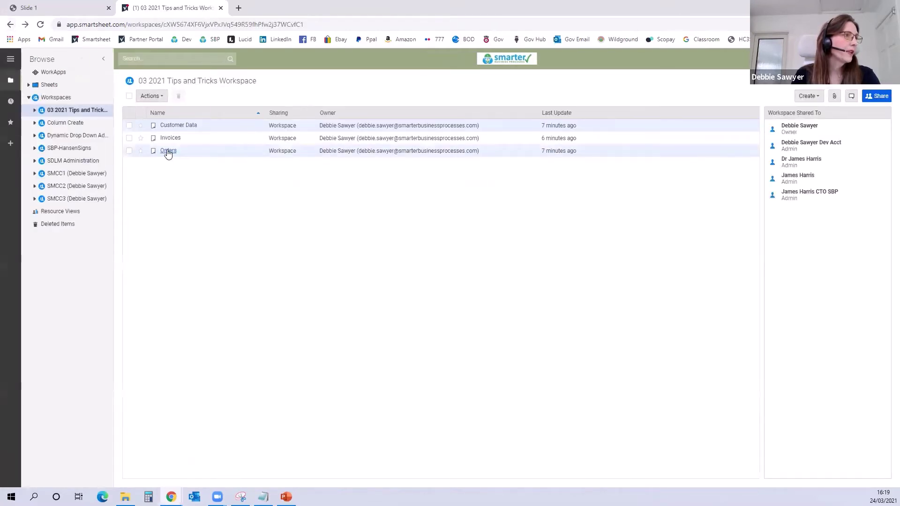
Open the Orders sheet and turn off its New Items only filter.
click(168, 151)
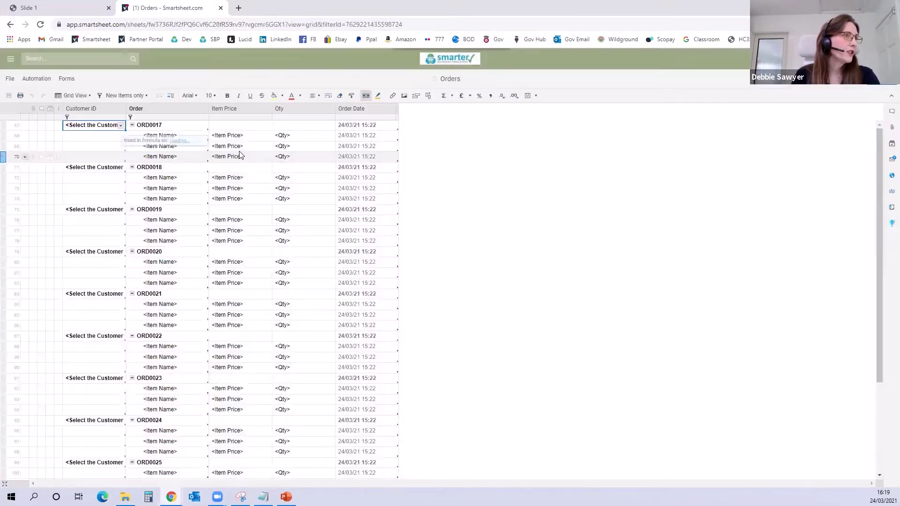
click(135, 97)
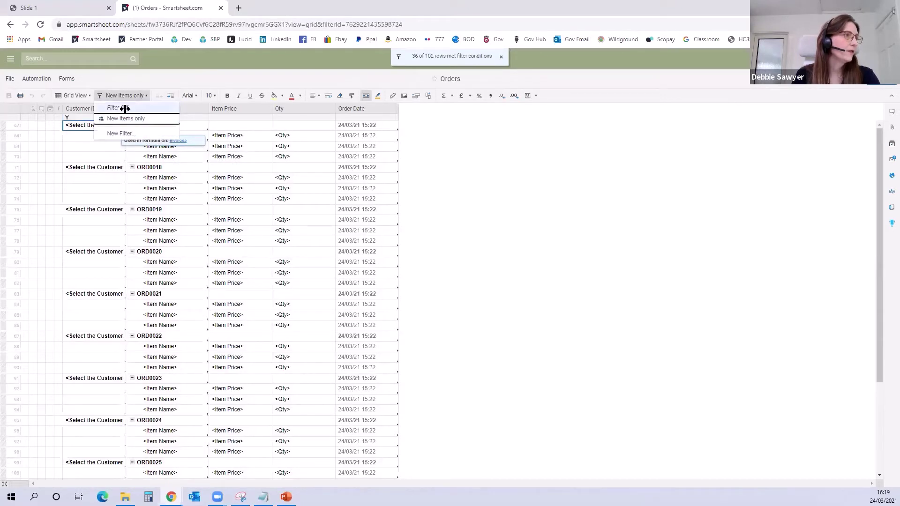
click(125, 108)
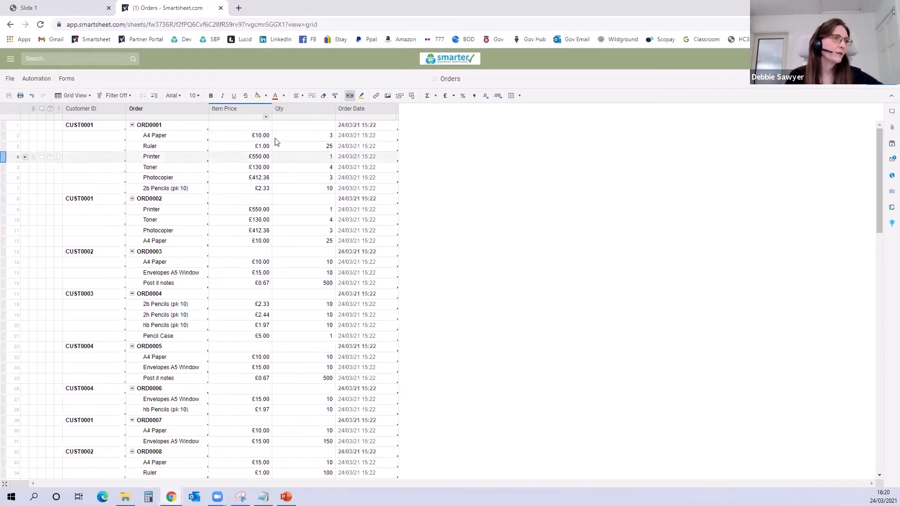
Unhide all columns in the Orders sheet and examine the first order's Summary, Value EX VAT and Value INC VAT cells.
right_click(348, 110)
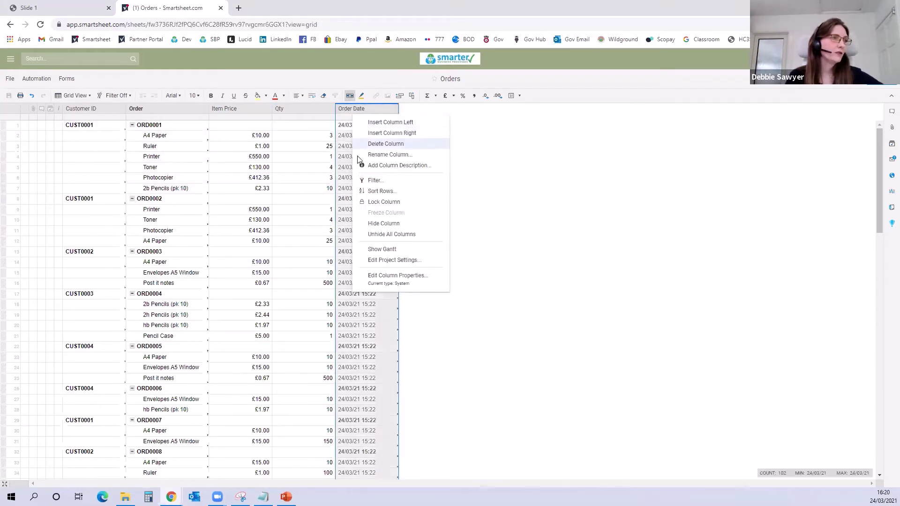
click(361, 234)
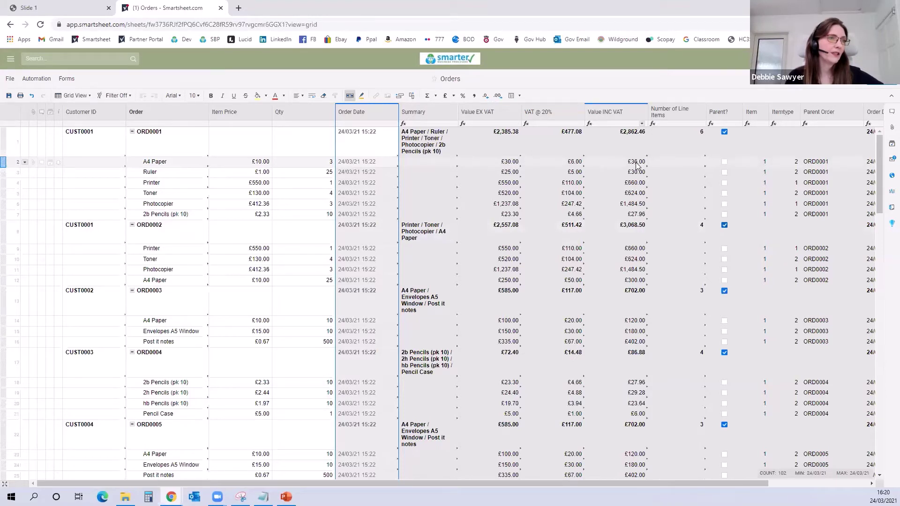
click(622, 137)
click(476, 139)
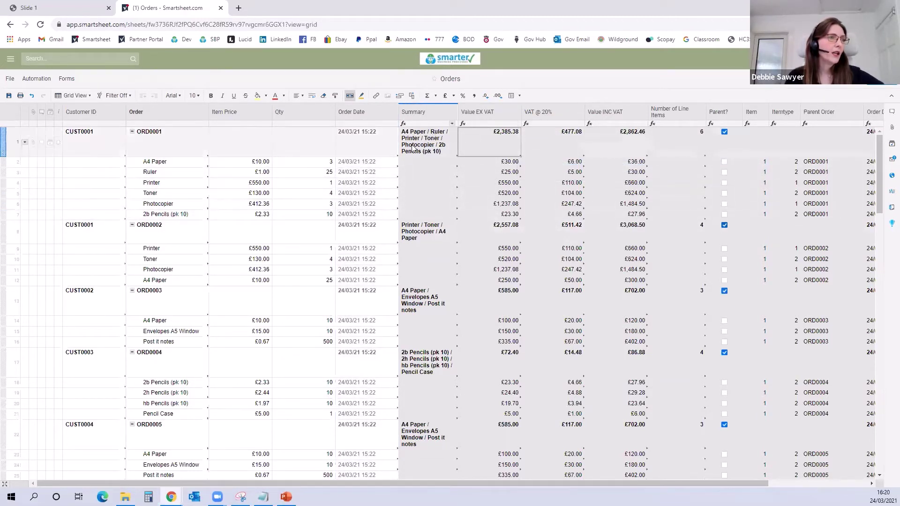
click(427, 147)
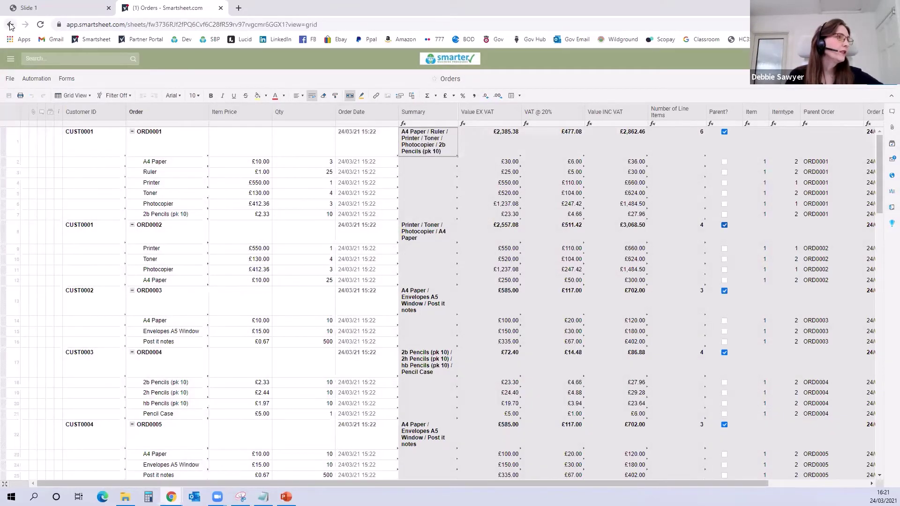
Open the Invoices sheet and examine its customer name, address, email, order date, order summary and VAT columns.
click(10, 25)
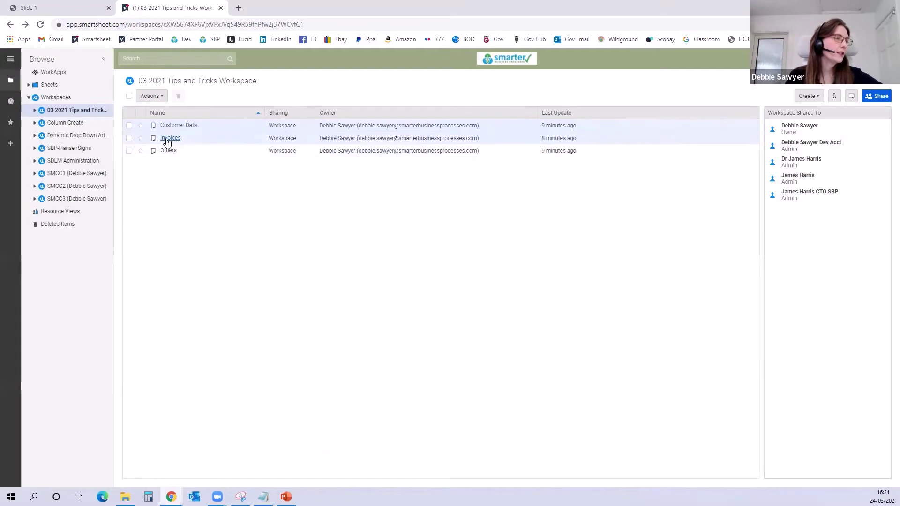
click(171, 138)
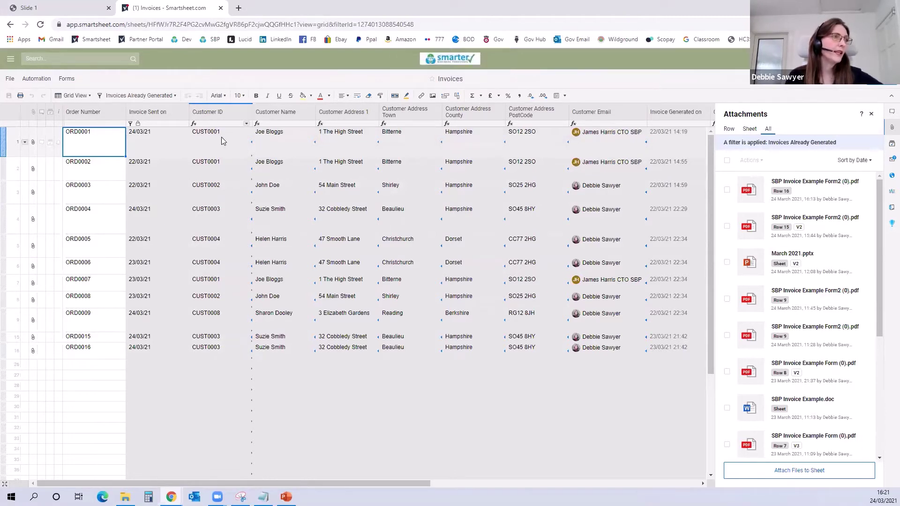
click(277, 140)
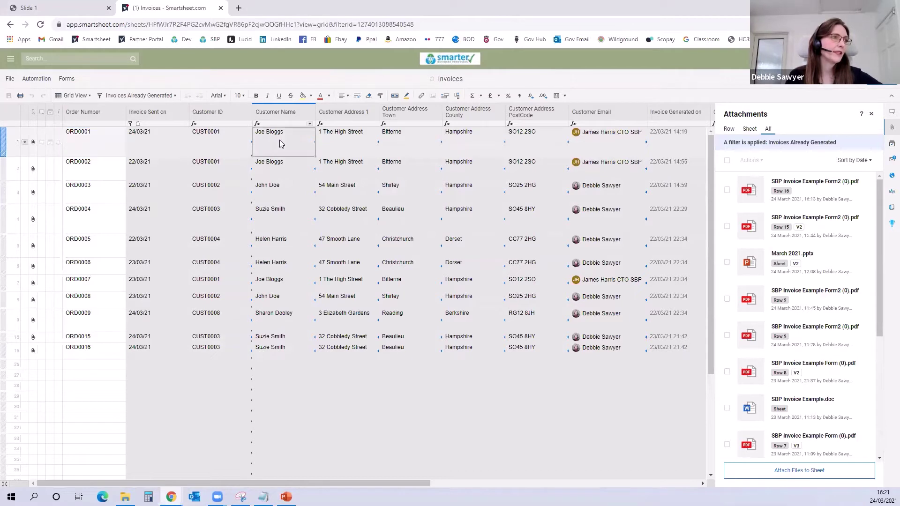
click(339, 140)
click(399, 140)
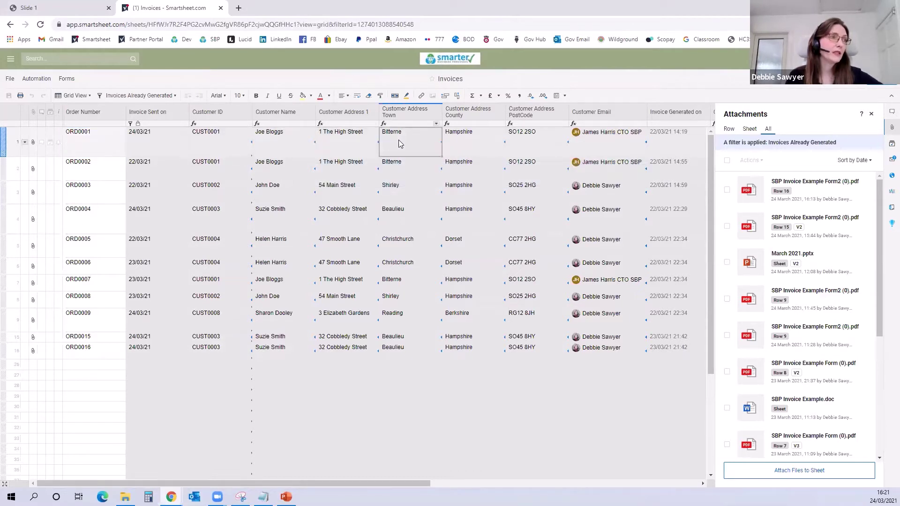
click(462, 141)
click(512, 140)
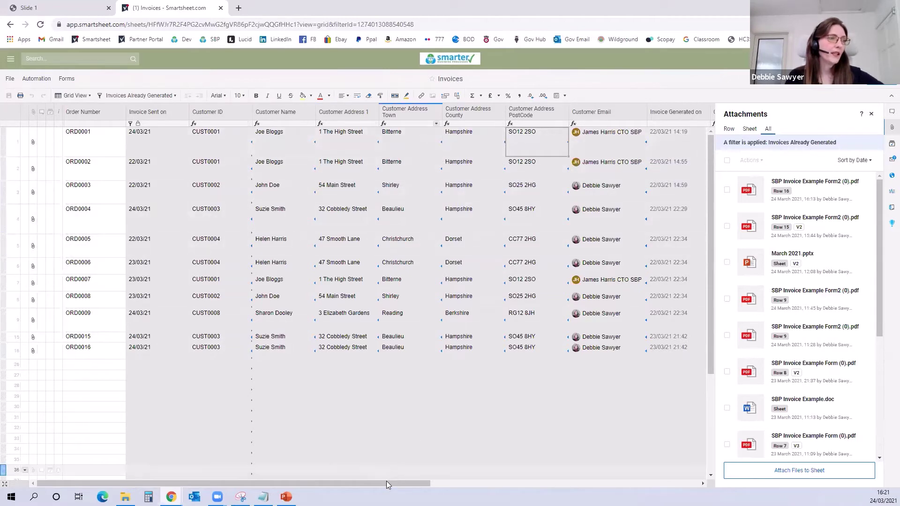
drag(423, 486, 486, 485)
click(497, 134)
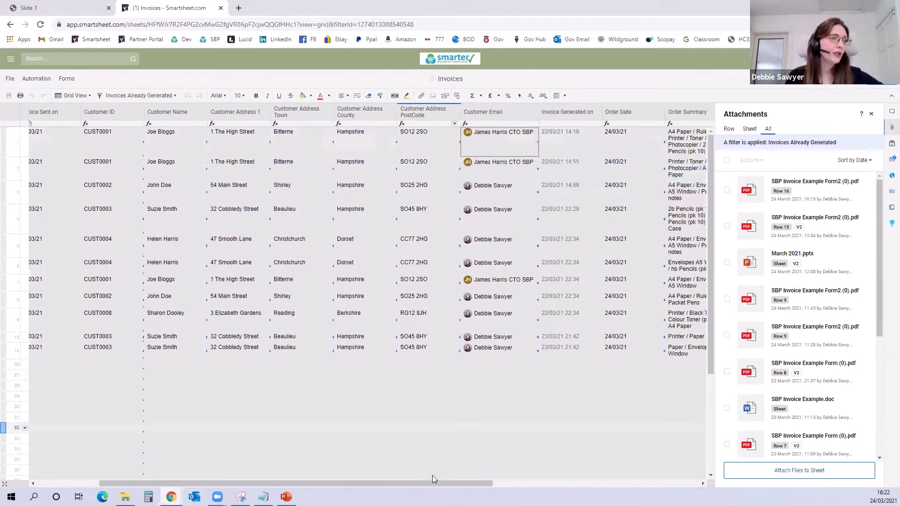
drag(433, 483, 511, 484)
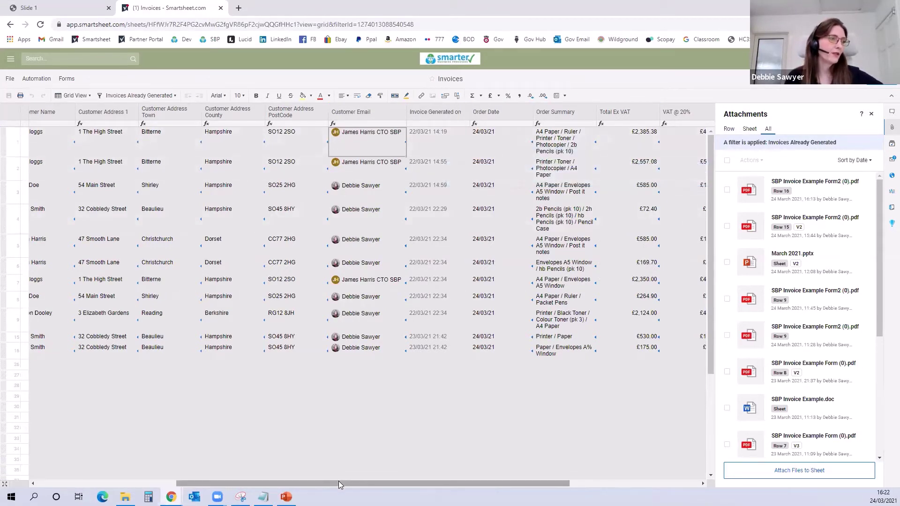
drag(338, 483, 168, 478)
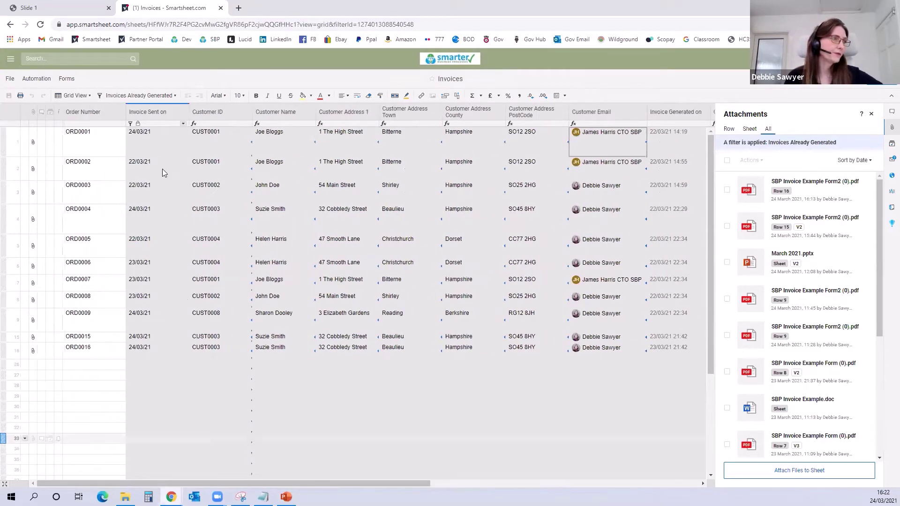
Filter the Invoices sheet by Invoices Ready to Generate and start generating documents for the first listed row.
click(146, 96)
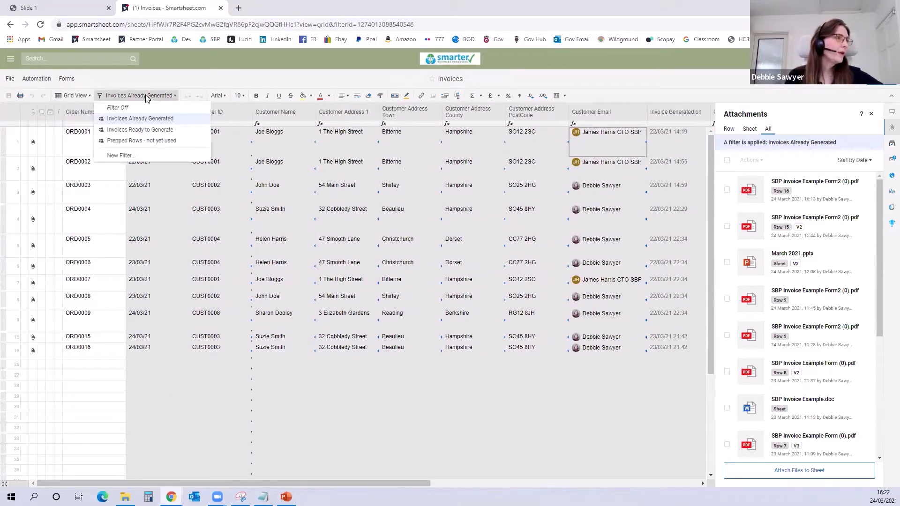
click(133, 133)
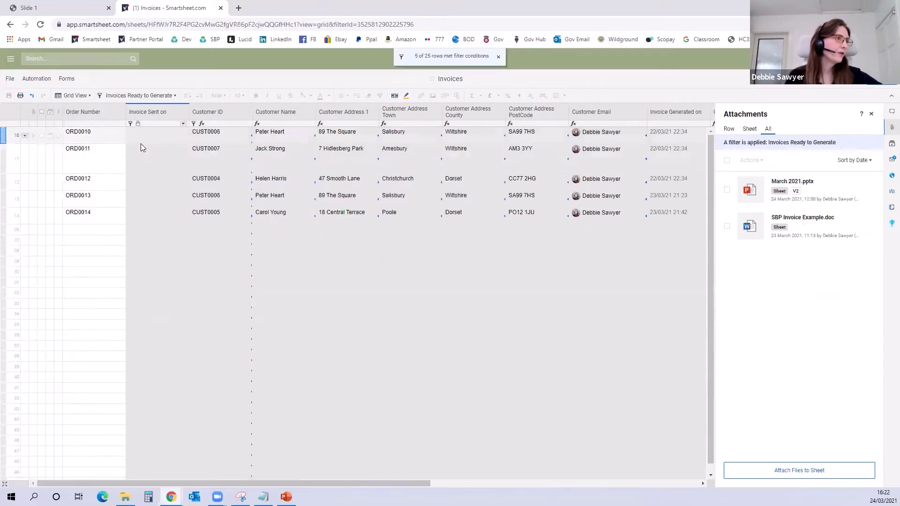
click(25, 134)
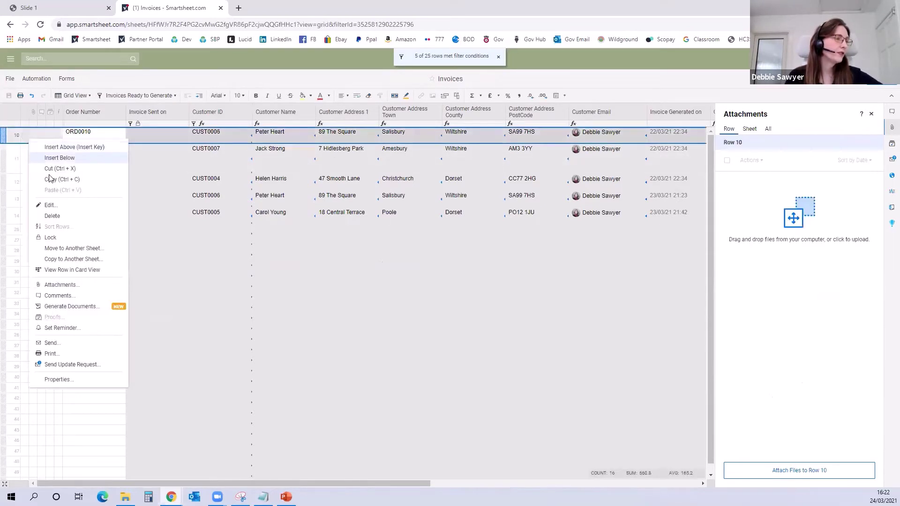
click(71, 307)
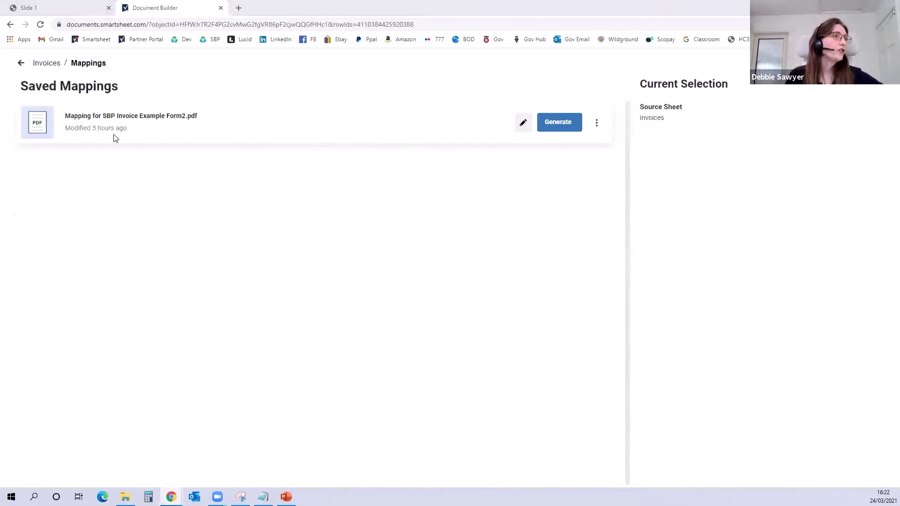
Delete the saved mapping for SBP Invoice Example Form2.pdf and start a new mapping that makes documents from a fillable PDF.
click(596, 123)
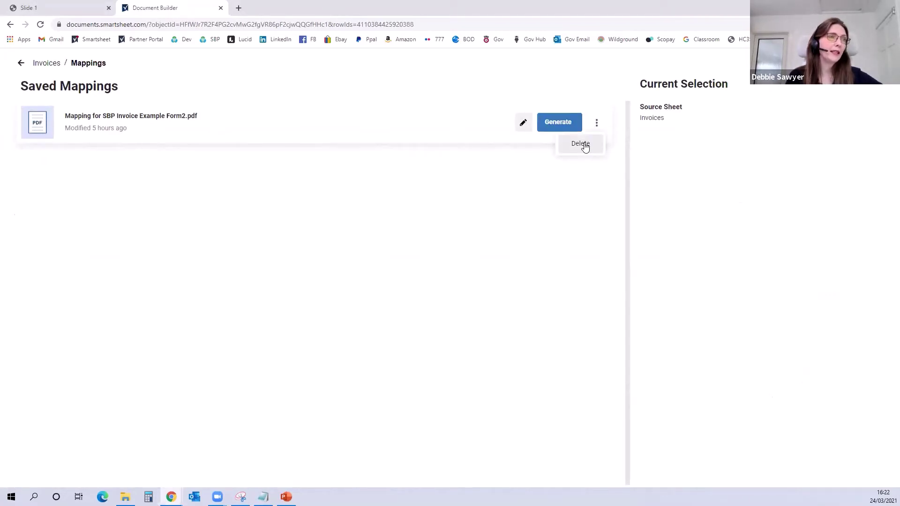
click(585, 146)
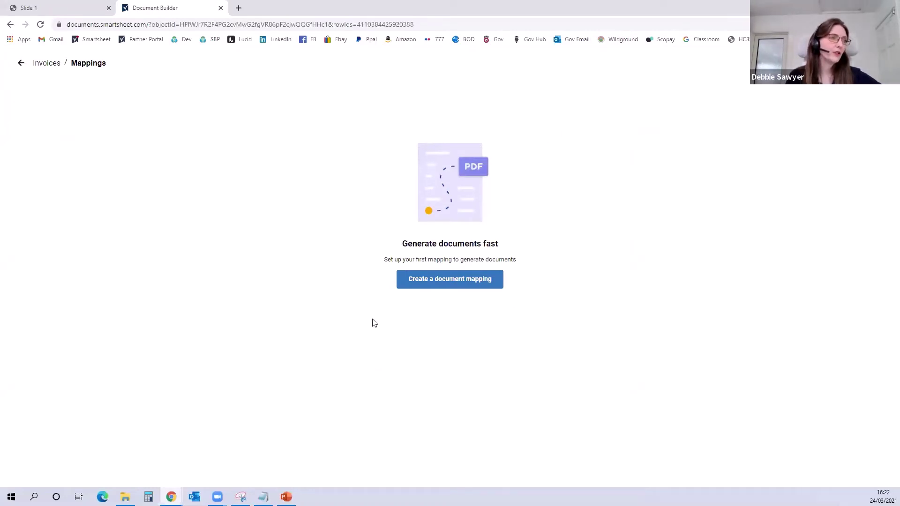
click(457, 284)
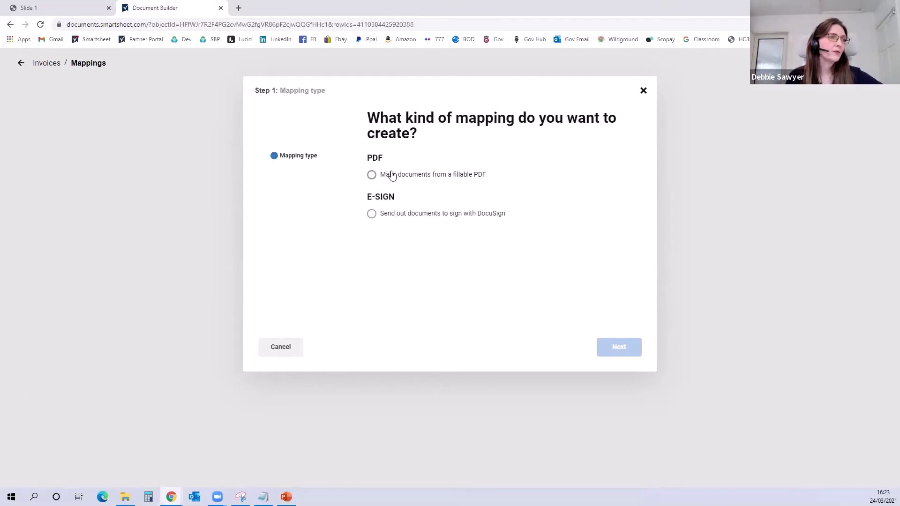
click(372, 175)
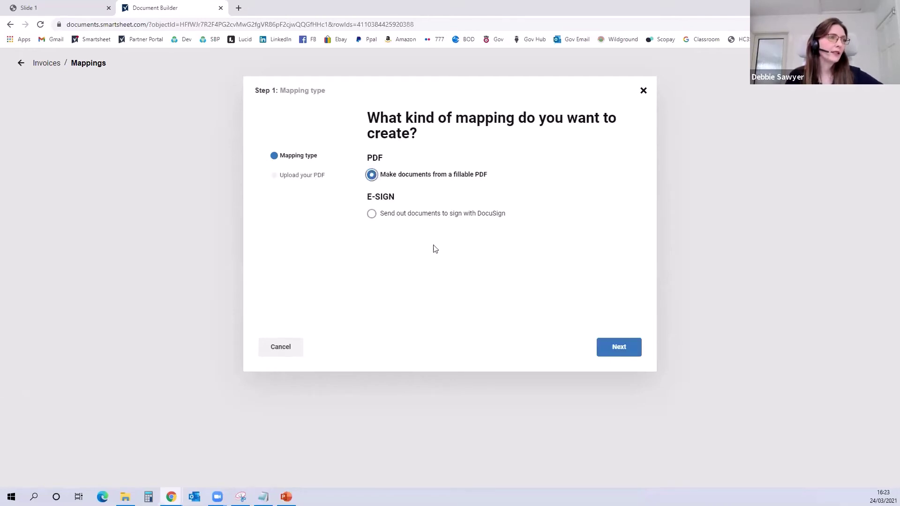
click(619, 351)
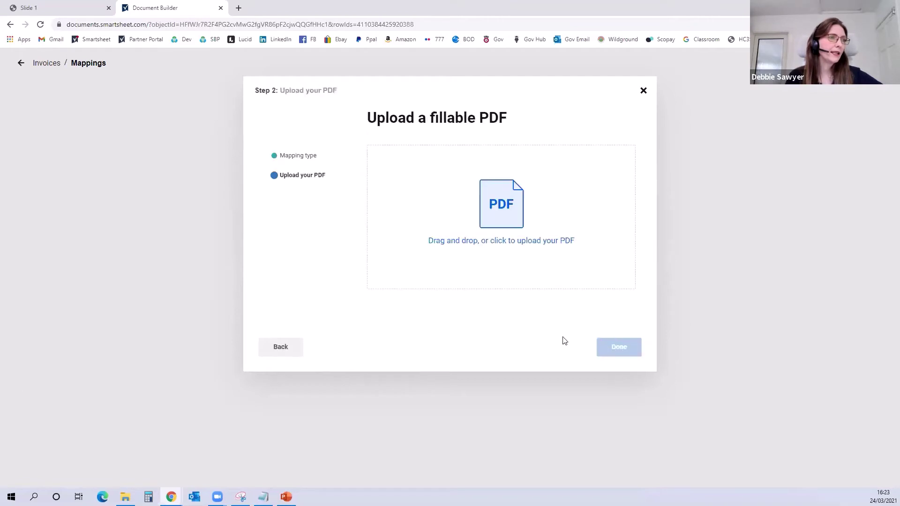
Upload SBP Invoice Example Form2.pdf from the Desktop as the mapping's fillable PDF.
click(497, 210)
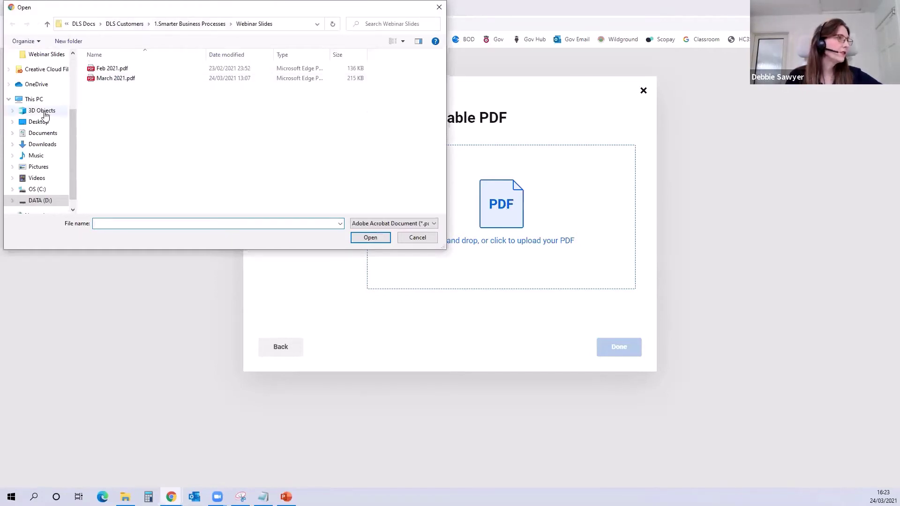
scroll(58, 133, up, 3)
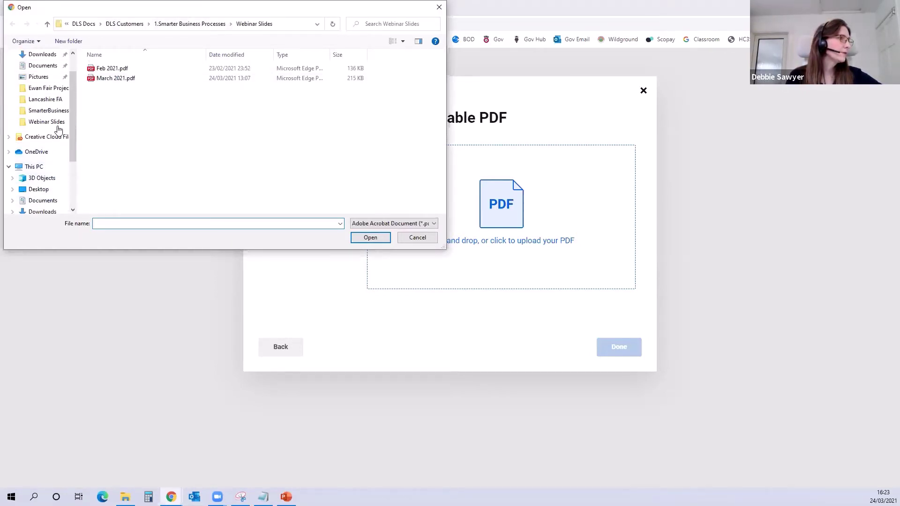
click(39, 73)
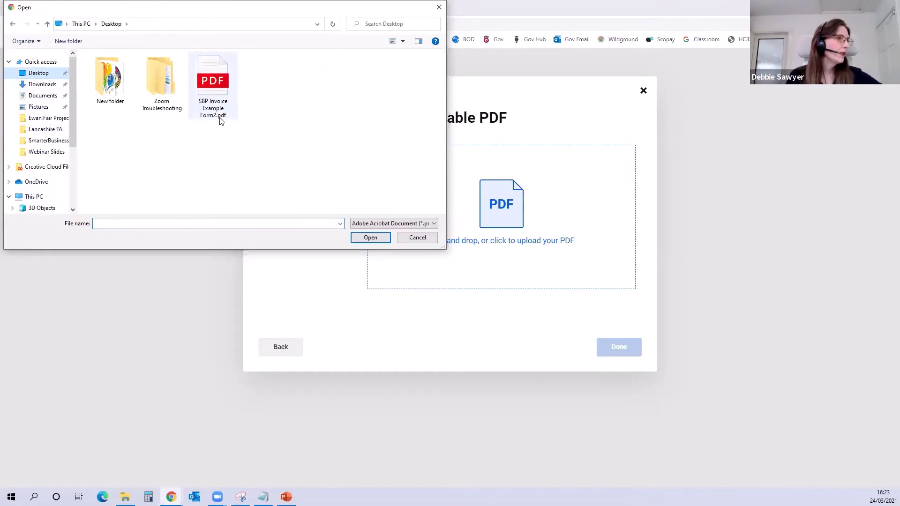
click(219, 119)
click(370, 240)
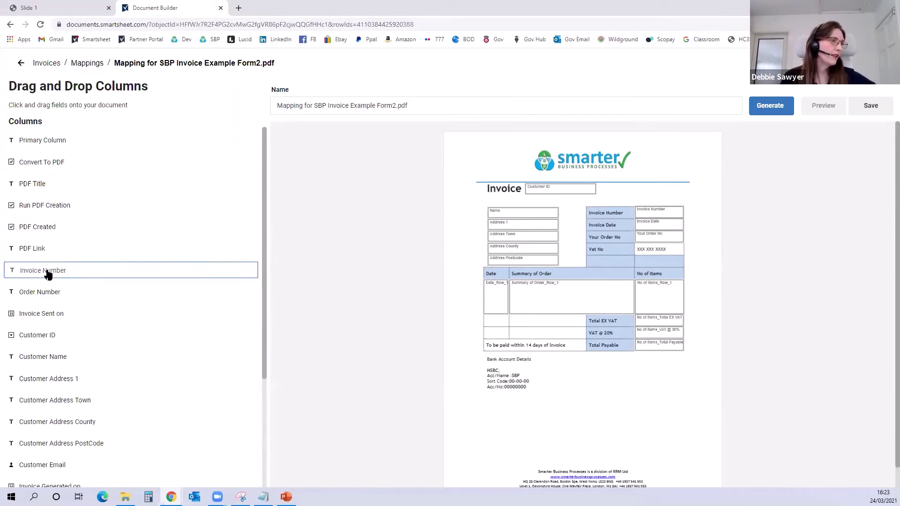
Map the Invoice Number, Order Number and Customer ID columns to the invoice's Invoice Number, Your Order No and Customer ID fields.
drag(46, 274, 657, 213)
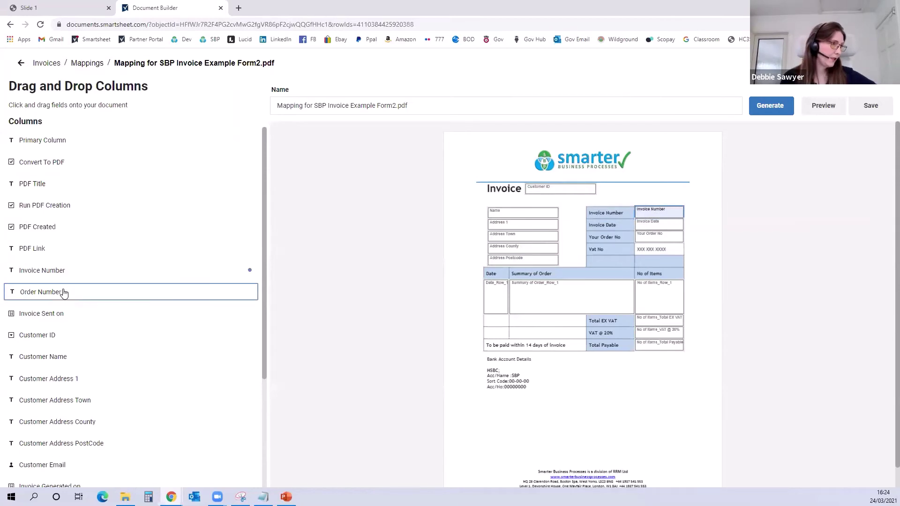
drag(56, 296, 660, 238)
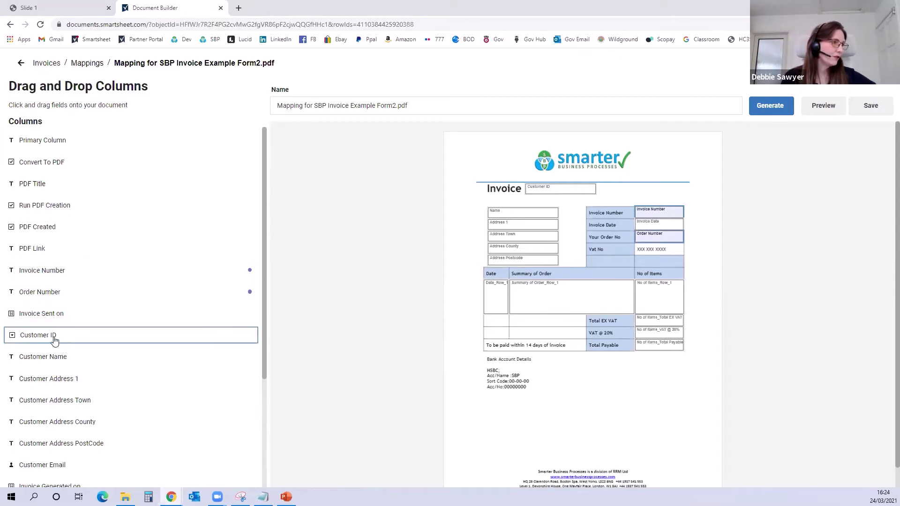
drag(122, 338, 551, 194)
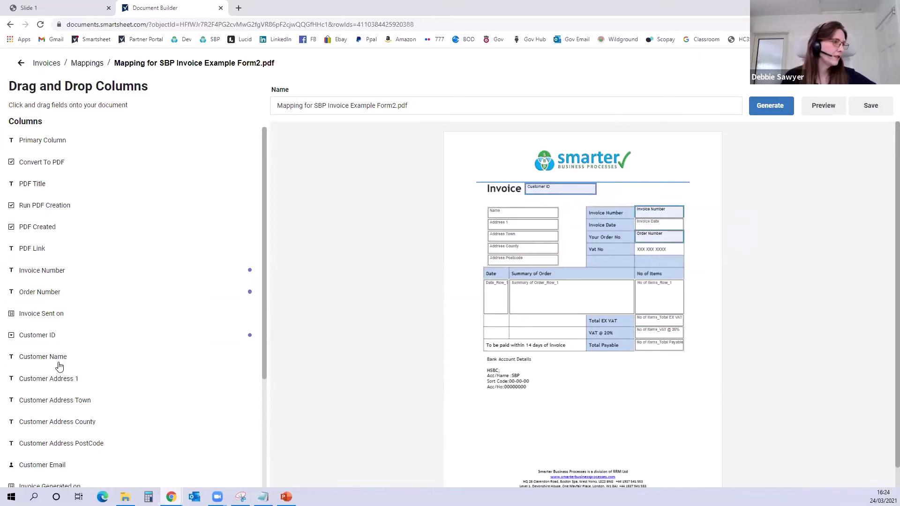
Map Customer Name and the Customer Address 1, Town, County and PostCode columns to the matching name and address fields.
drag(56, 359, 509, 215)
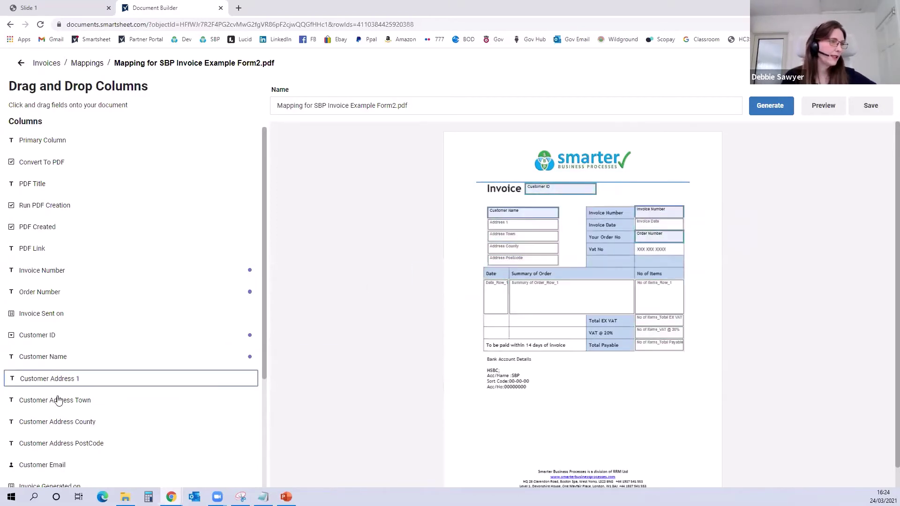
drag(68, 386, 518, 224)
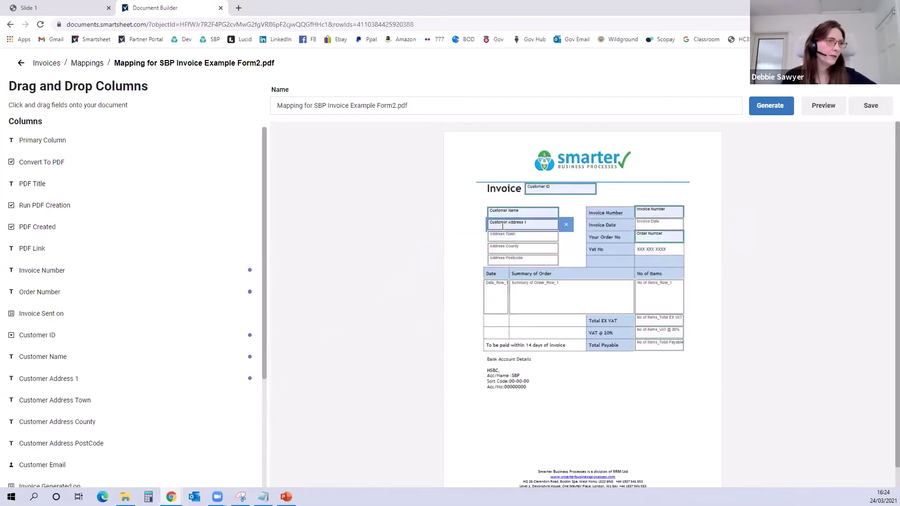
drag(33, 401, 500, 236)
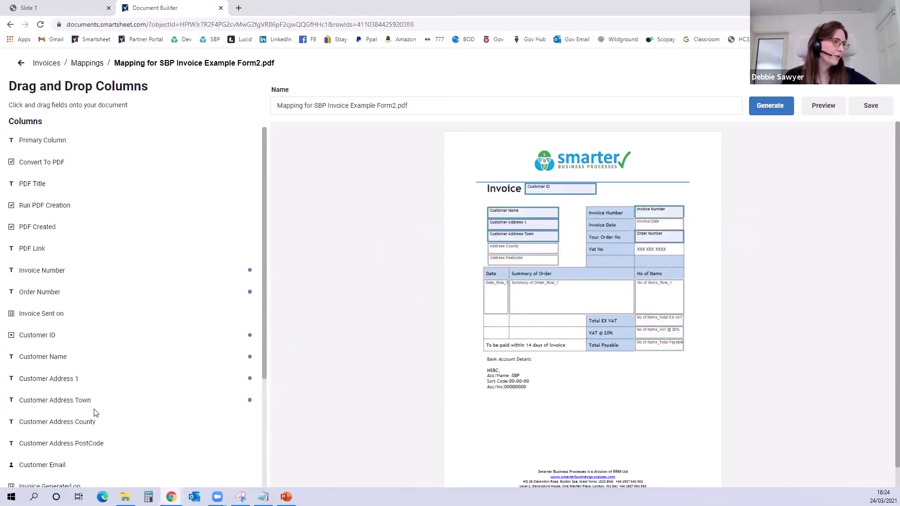
drag(93, 432, 526, 253)
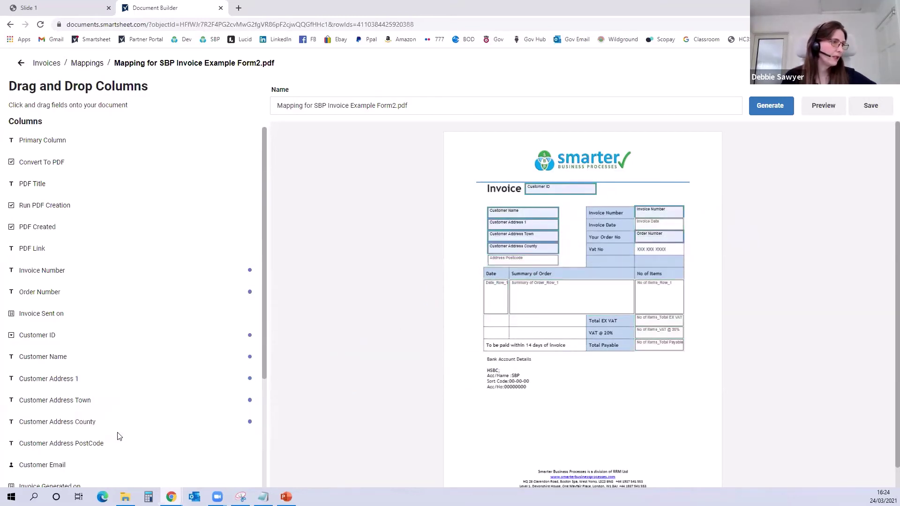
drag(117, 439, 547, 259)
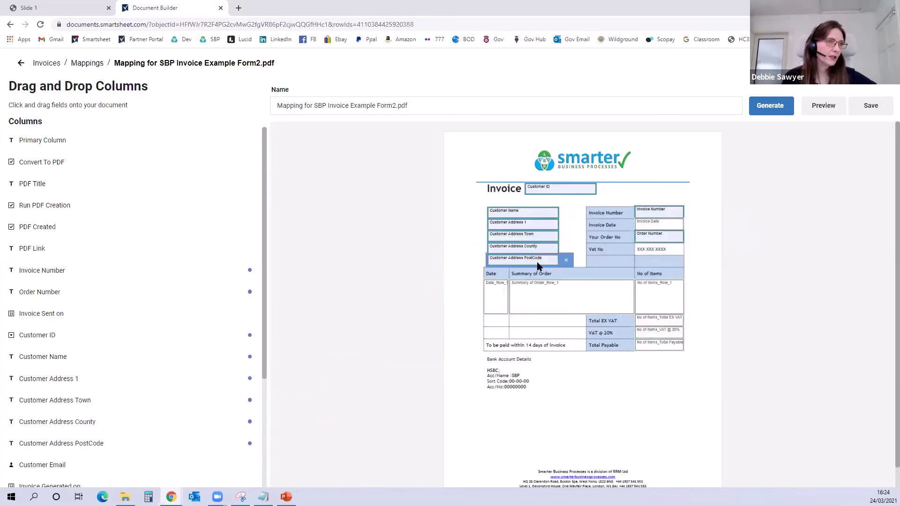
Map Order Date, Order Summary and Number of Line Items to the Date, Summary of Order and No of Items fields.
scroll(111, 425, down, 3)
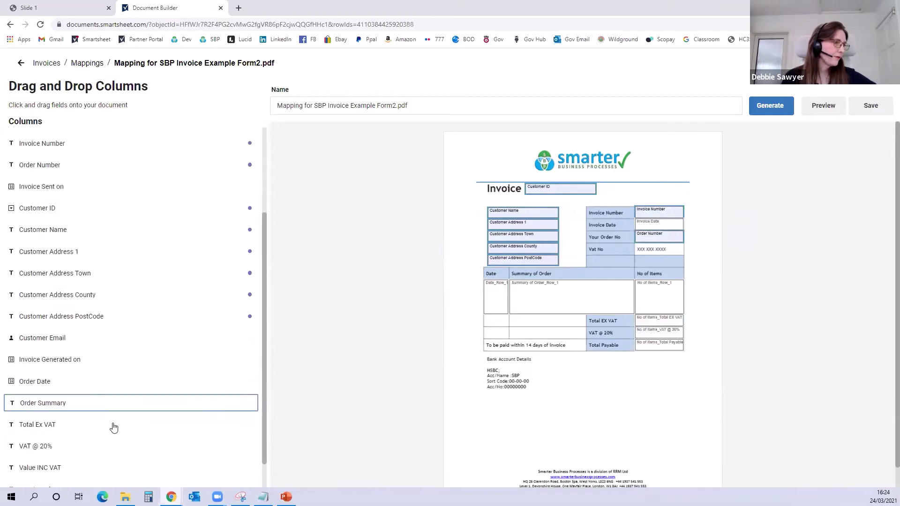
drag(79, 369, 494, 300)
drag(82, 395, 571, 291)
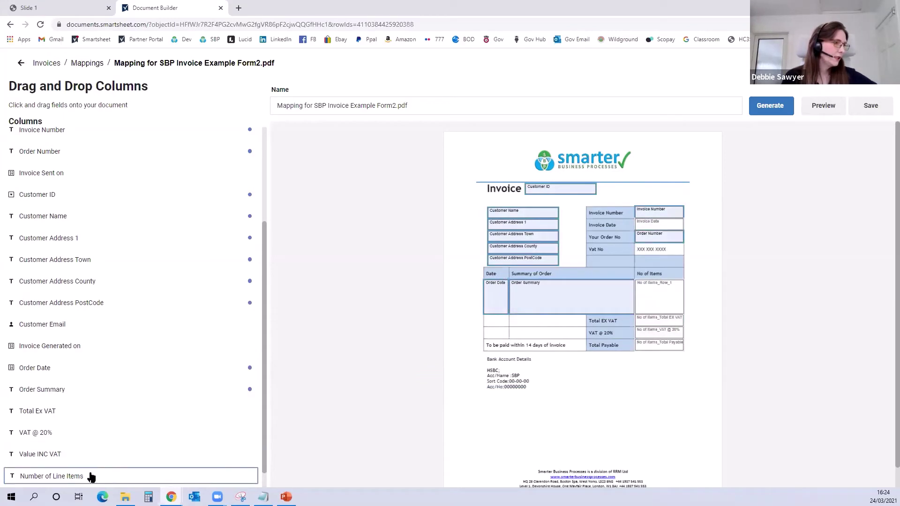
drag(90, 476, 639, 297)
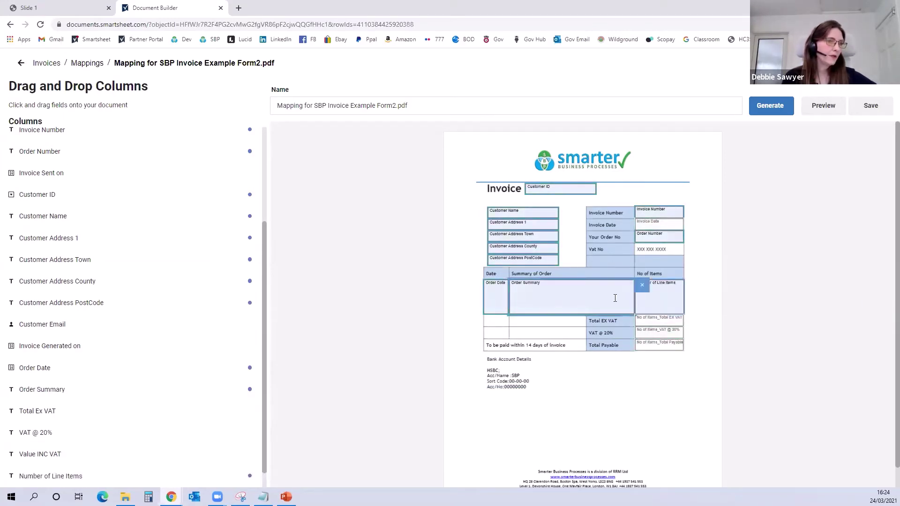
Map Total Ex VAT, VAT @ 20% and Value INC VAT to the Total EX VAT, VAT @ 20% and Total Payable fields.
drag(70, 415, 657, 321)
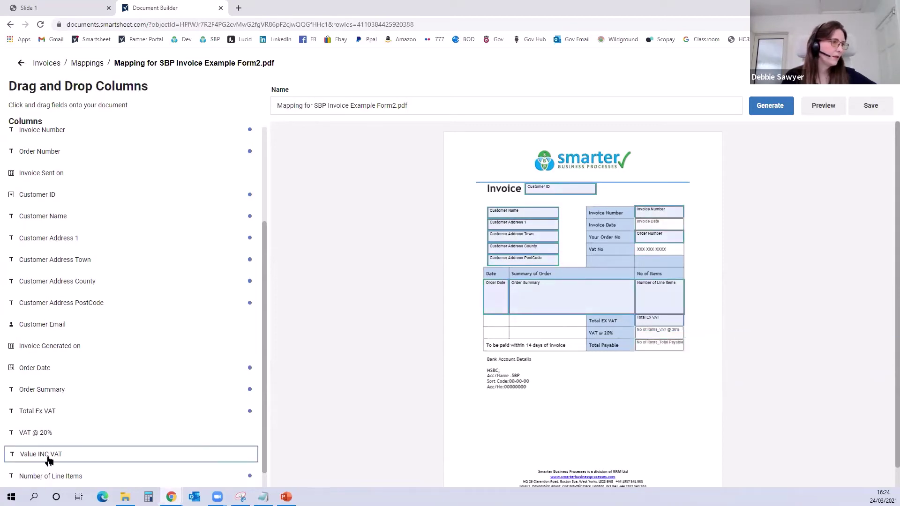
drag(44, 434, 646, 334)
drag(60, 459, 659, 347)
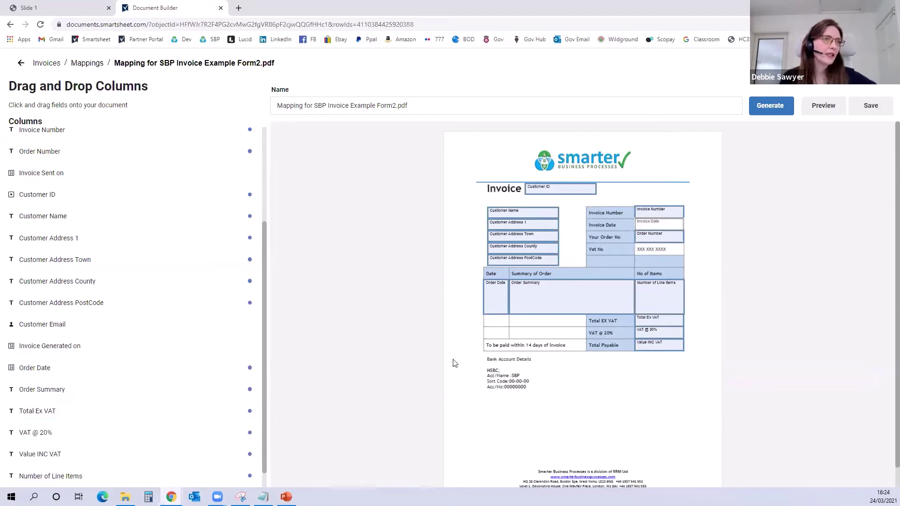
Generate the invoice as an attachment to the selected row and return to the Invoices sheet, saving the mapping.
click(765, 111)
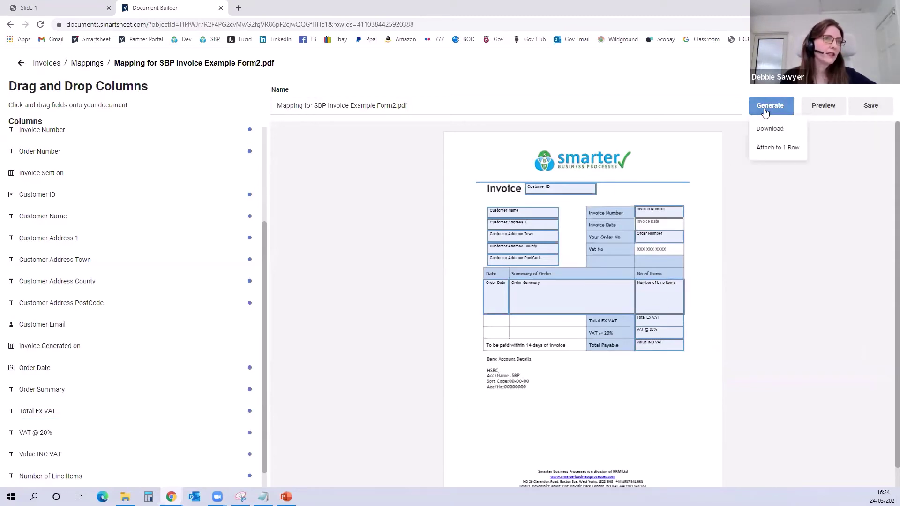
click(768, 149)
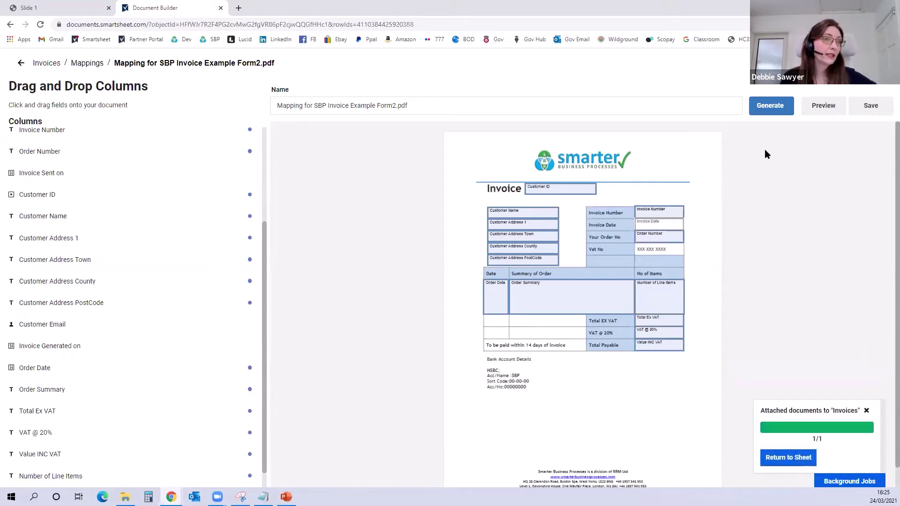
click(789, 459)
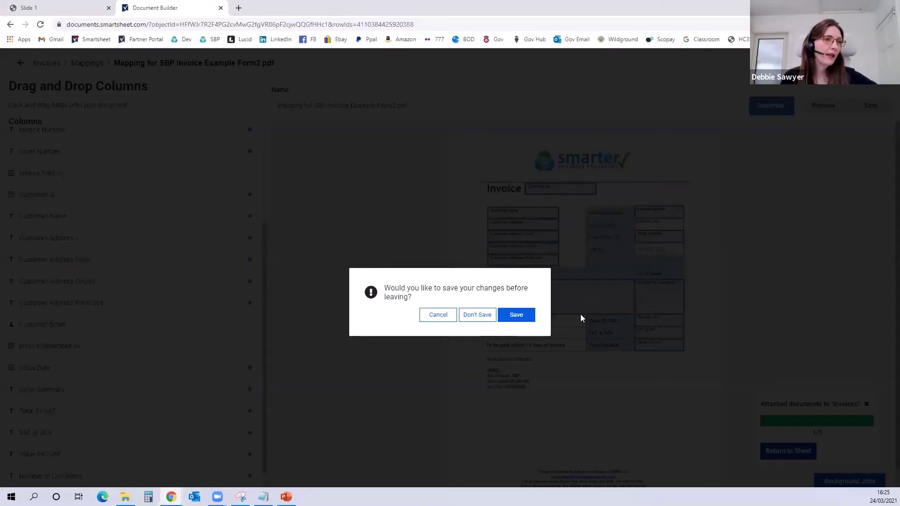
click(525, 319)
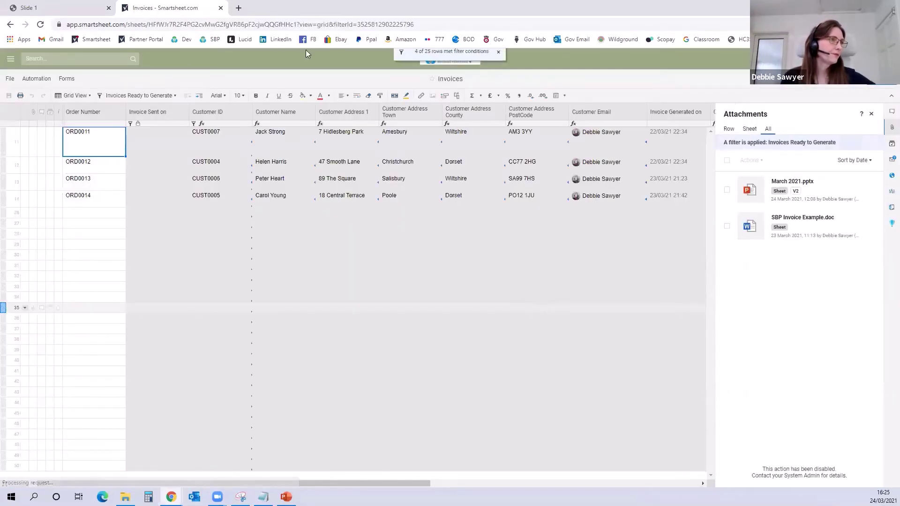
Filter the Invoices sheet by Invoices Already Generated and check the attachment on the ORD0016 row.
click(142, 96)
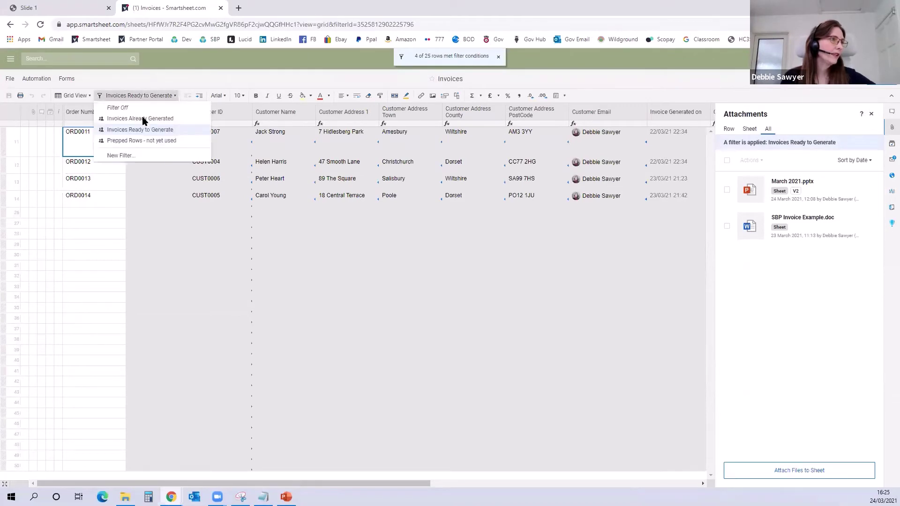
click(130, 119)
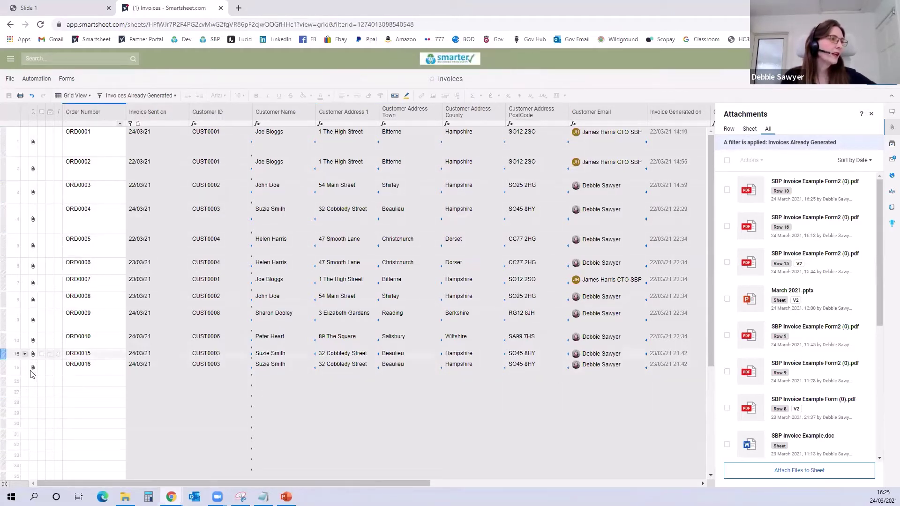
mouse_move(33, 372)
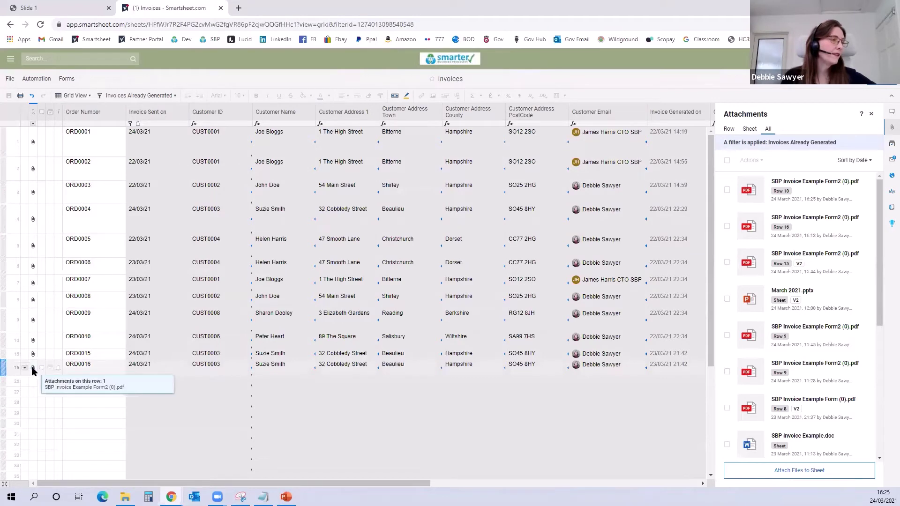
Open the Email Invoice to Customer workflow for editing and examine its trigger, customer alert message and date-recording action.
click(35, 79)
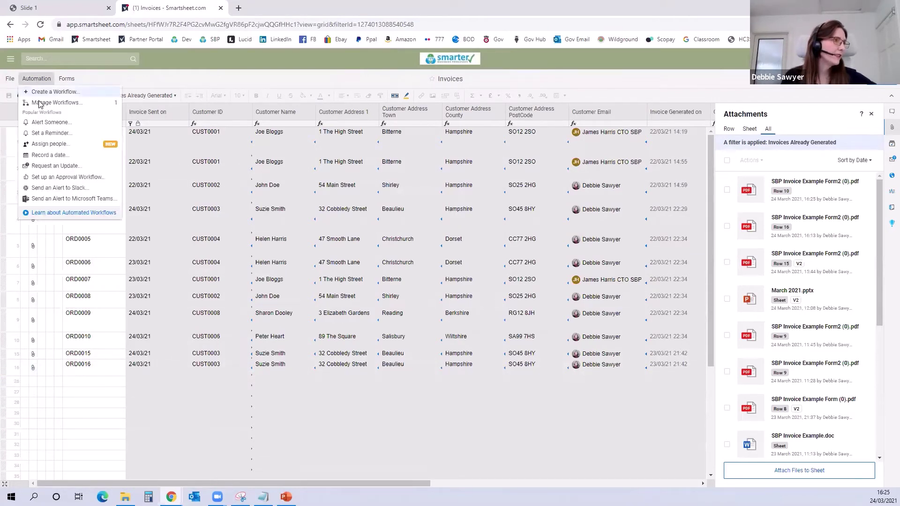
click(40, 104)
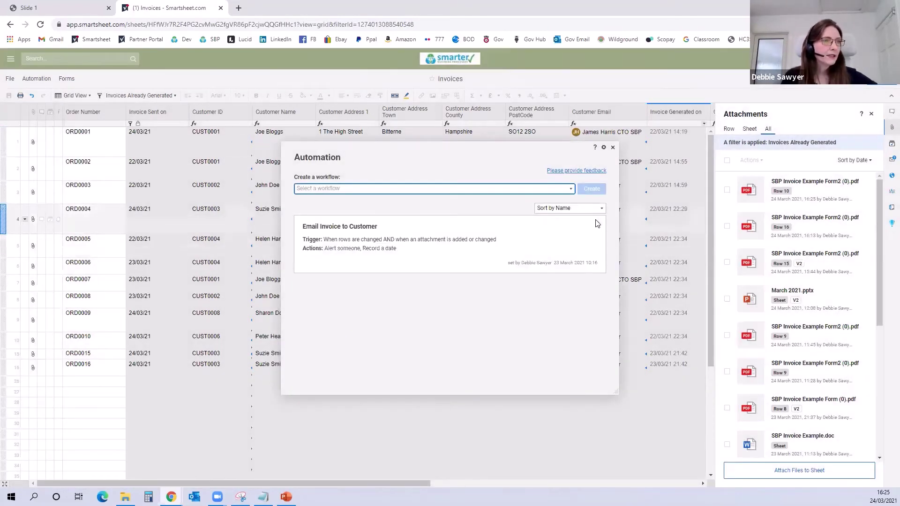
click(598, 223)
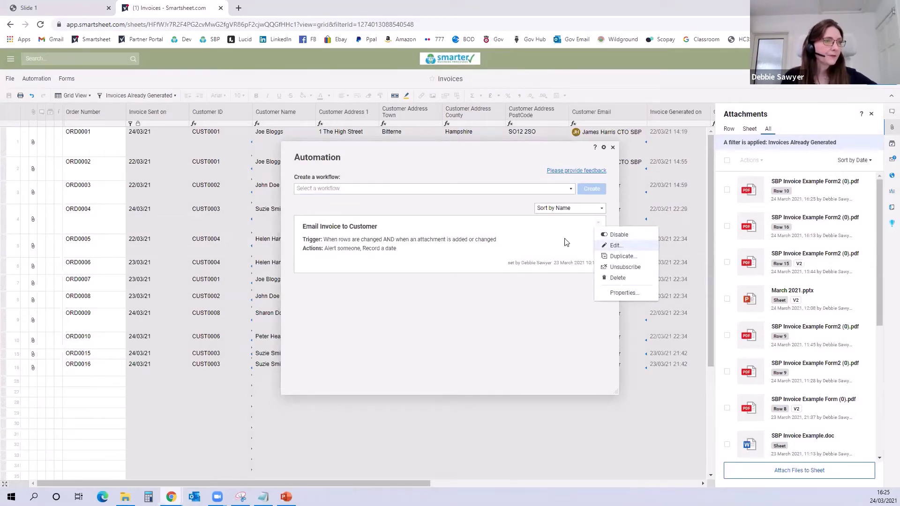
click(616, 245)
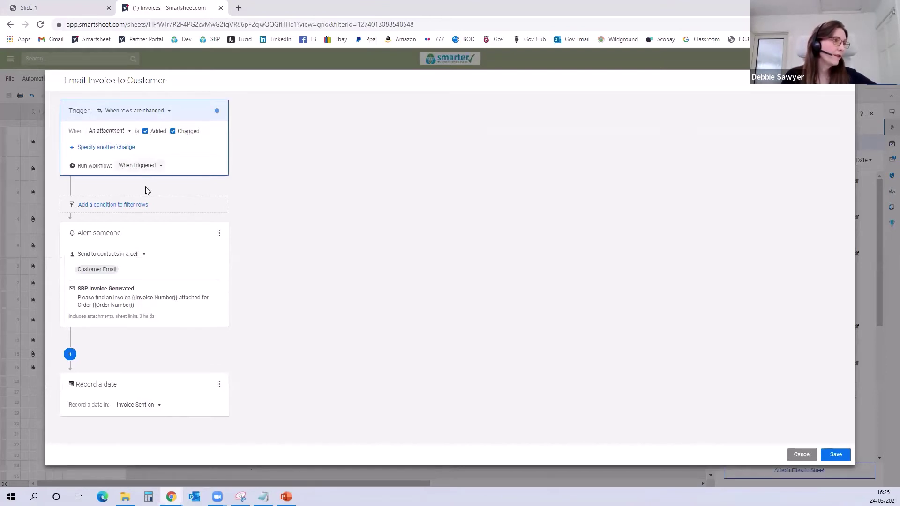
click(121, 307)
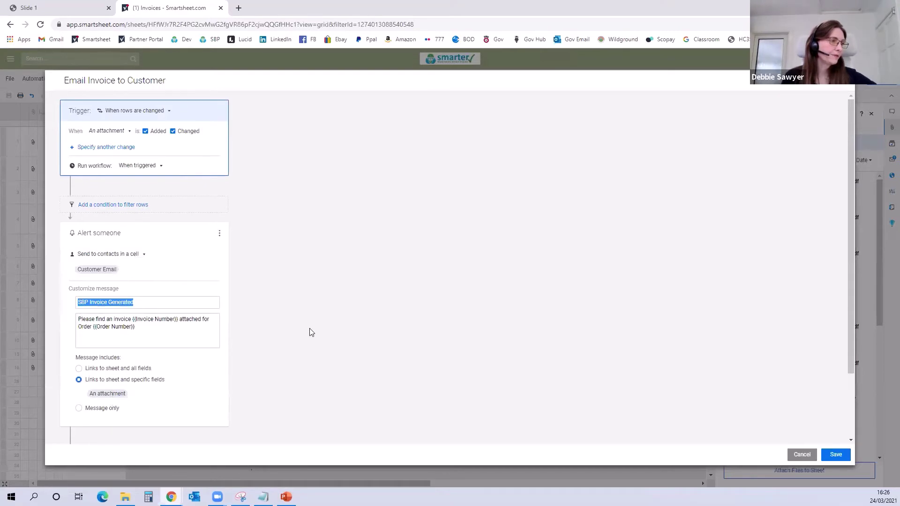
scroll(309, 333, down, 2)
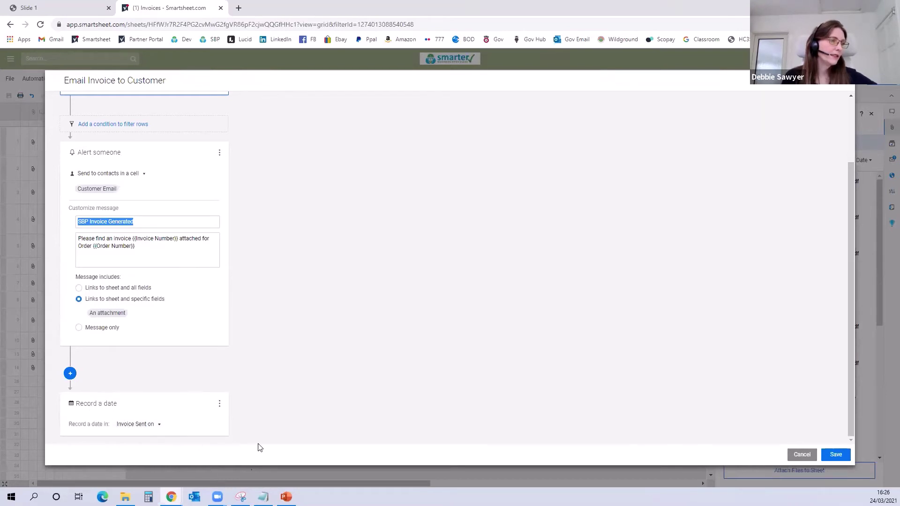
Save the Email Invoice to Customer workflow and close the sheet's workflow list.
click(835, 455)
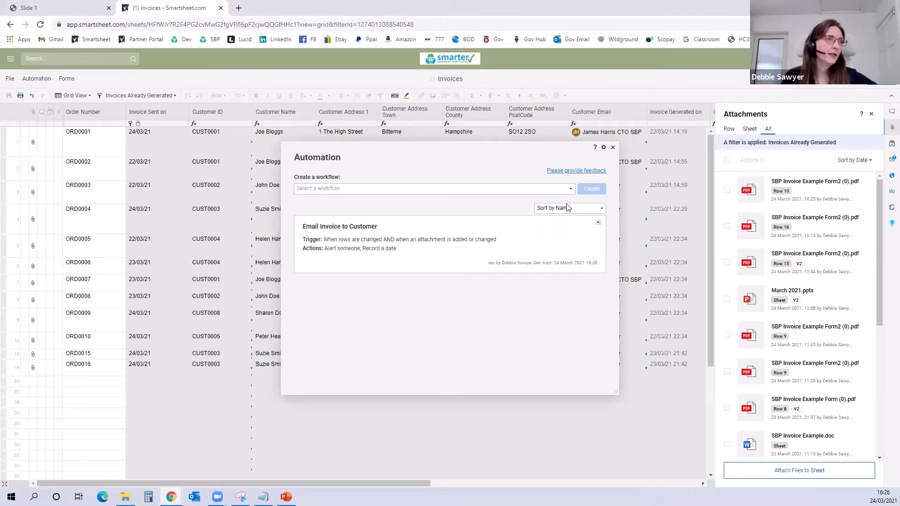
click(613, 148)
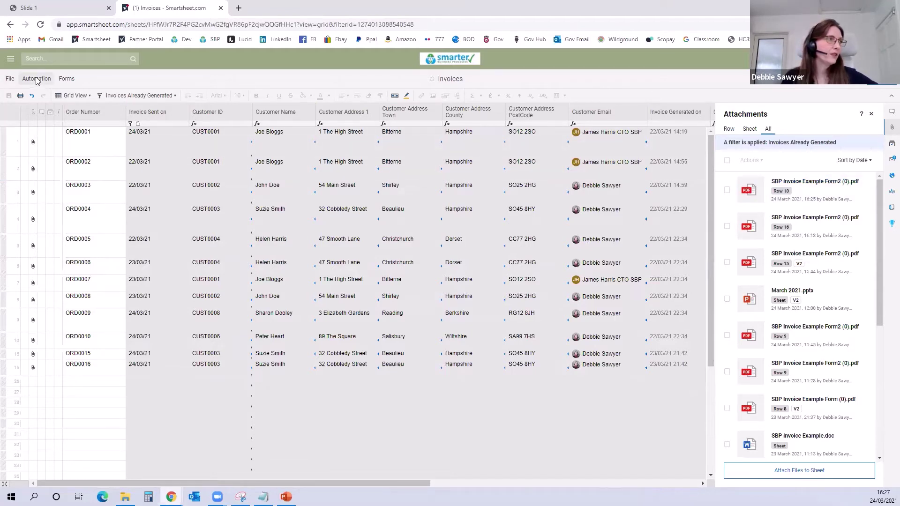
Send the row 10 attachment SBP Invoice Example Form2 (0).pdf to the recipient's e-mail with the message "Here is your invoice".
mouse_move(867, 186)
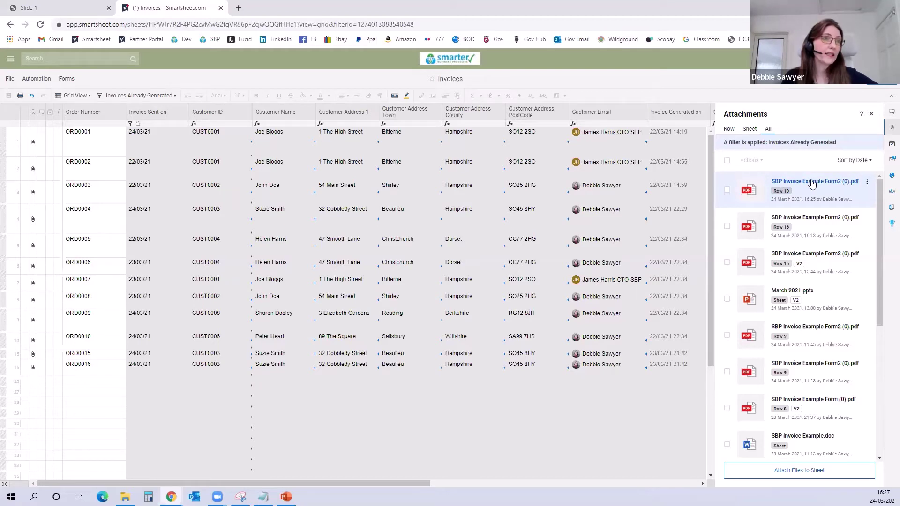
click(867, 185)
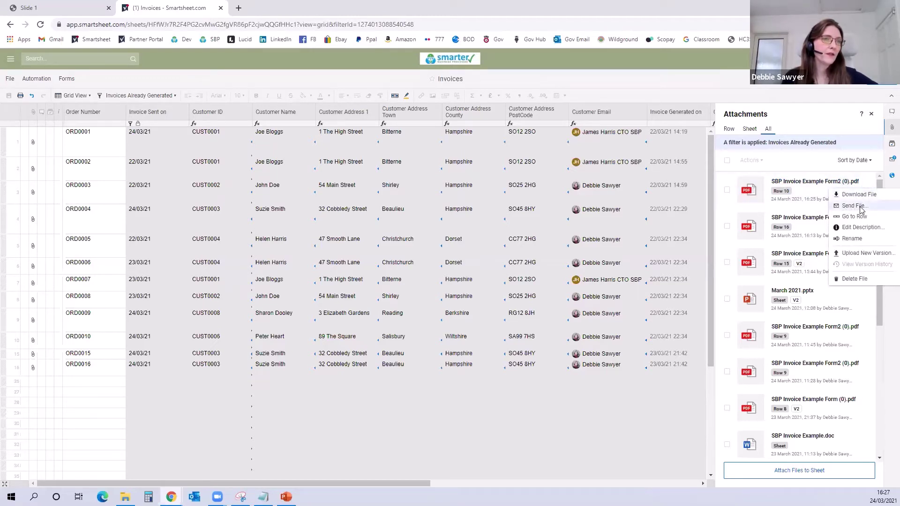
click(860, 207)
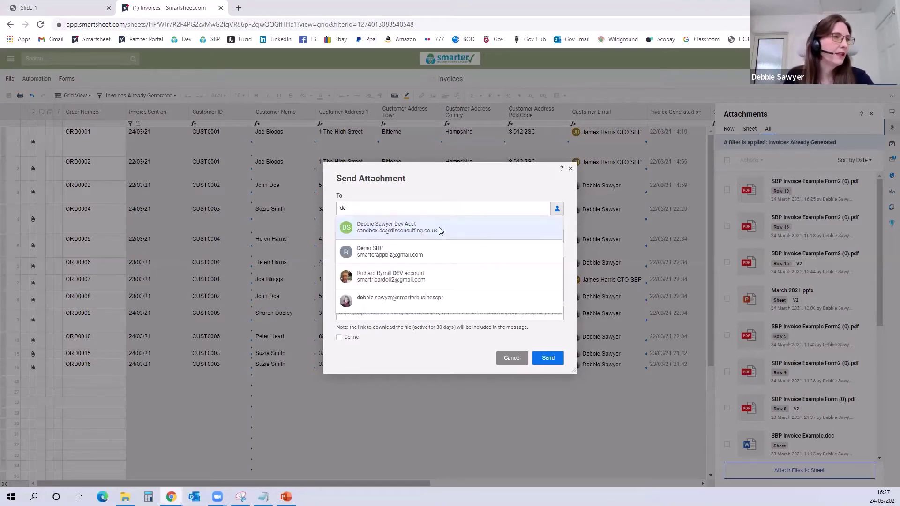
click(412, 300)
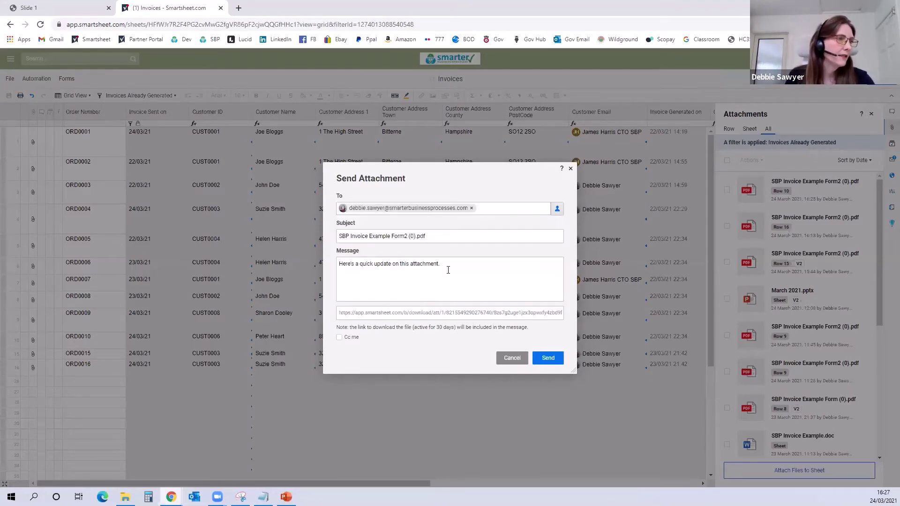
drag(449, 270, 333, 269)
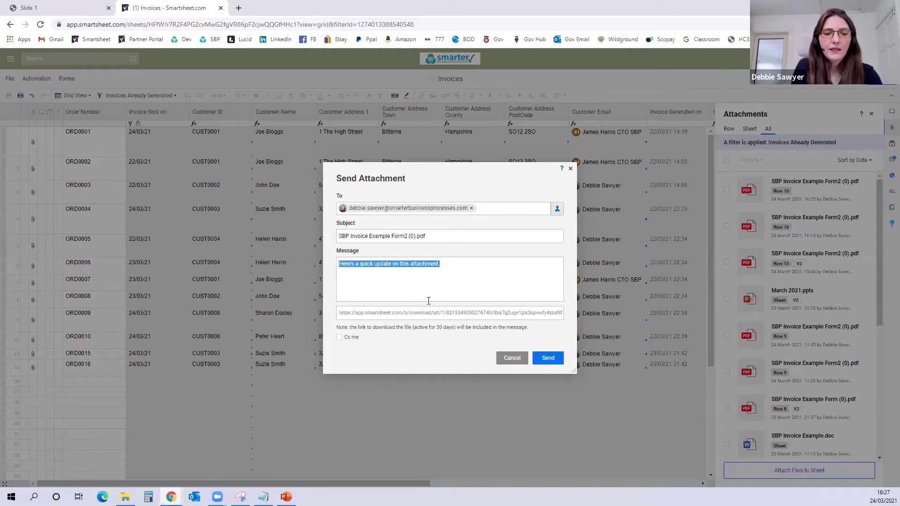
text(Here is your invoice)
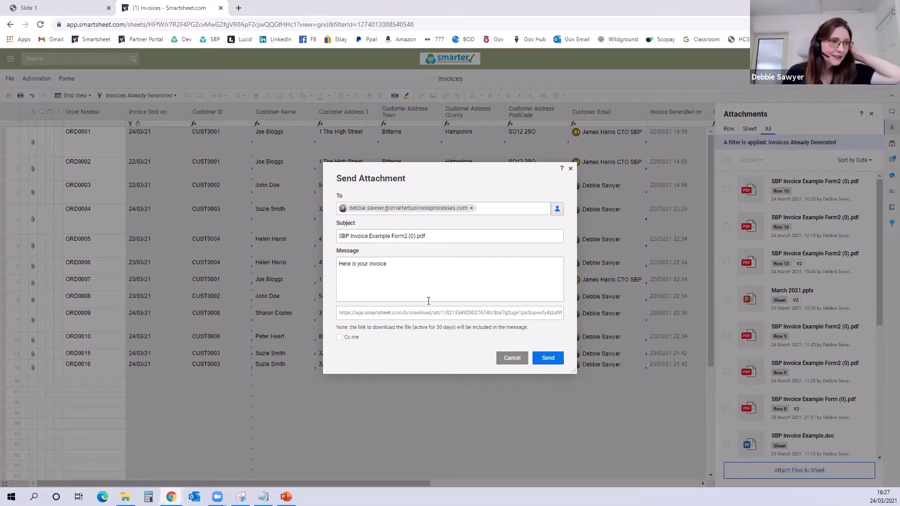
click(554, 360)
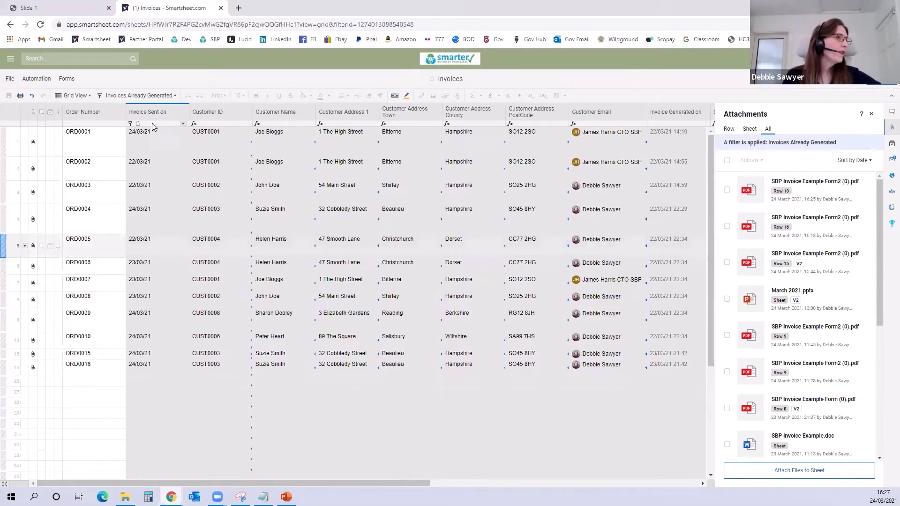
Filter the Invoices sheet by Invoices Ready to Generate and open document generation for rows ORD0011 to ORD0014.
click(132, 97)
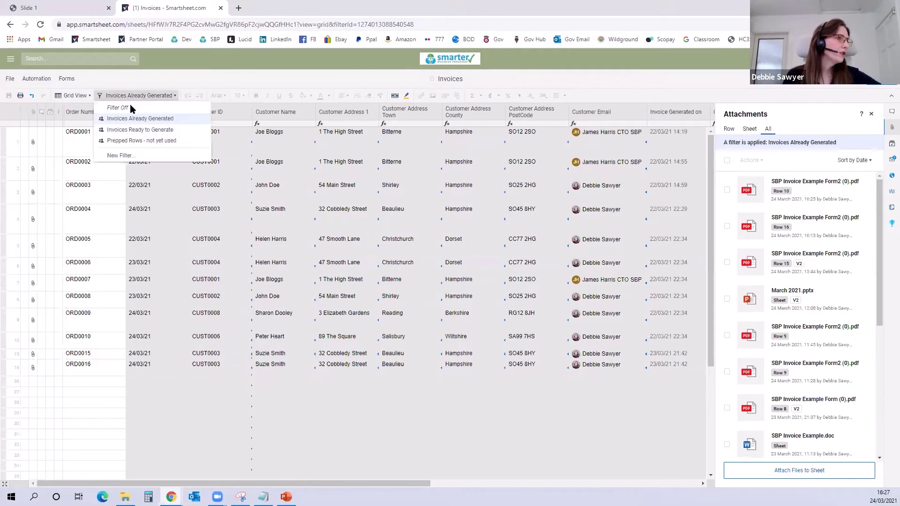
click(132, 131)
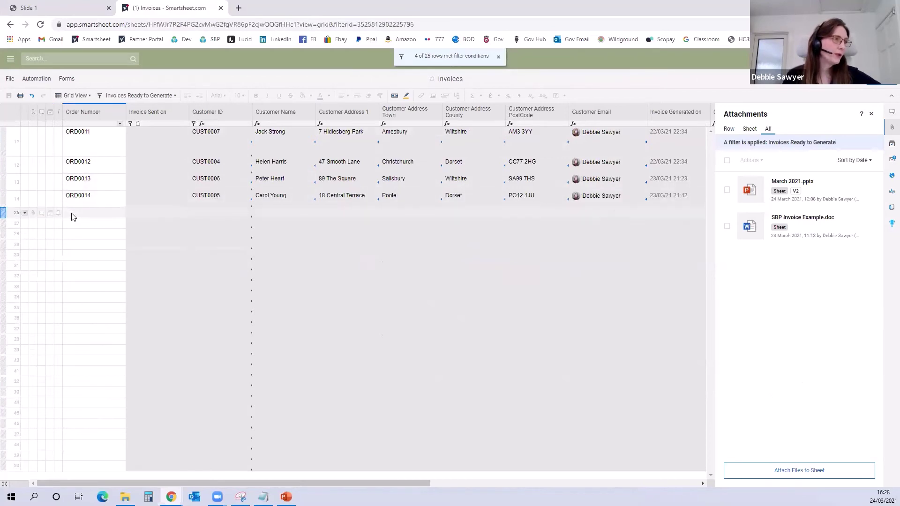
click(5, 139)
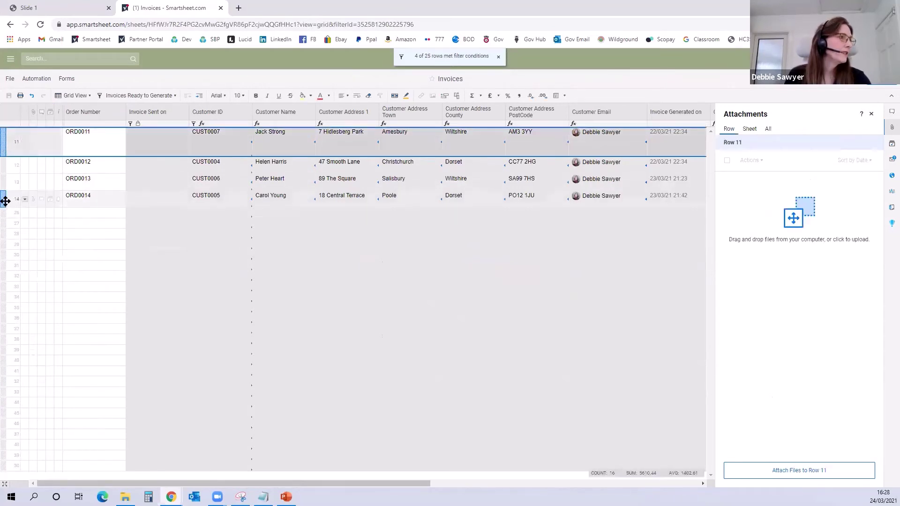
click(5, 201)
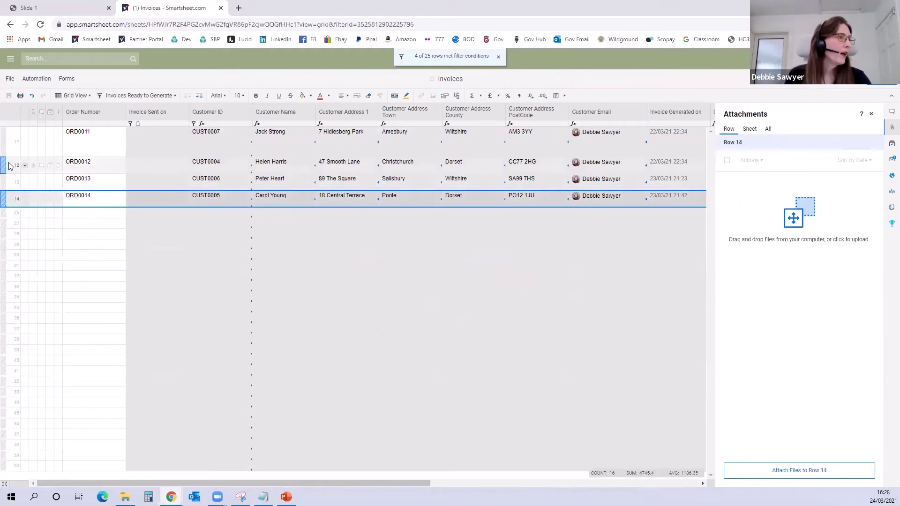
shift+click(7, 143)
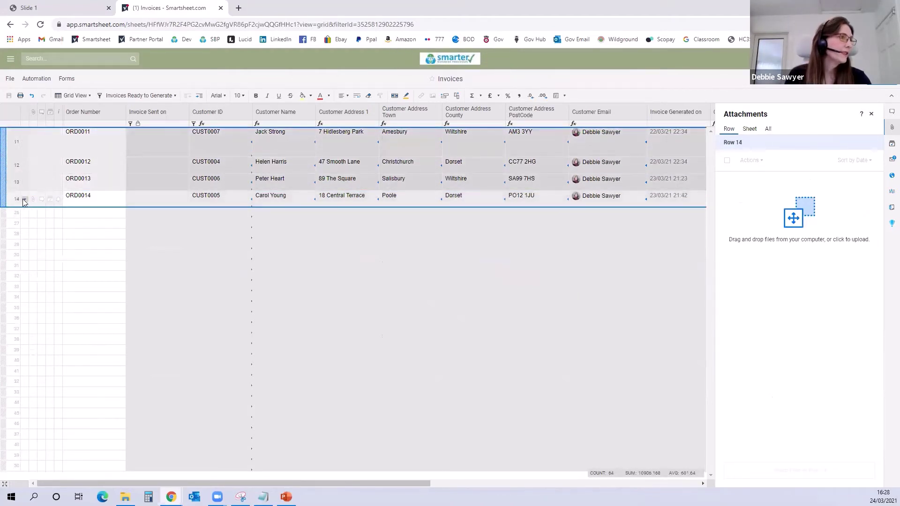
click(24, 200)
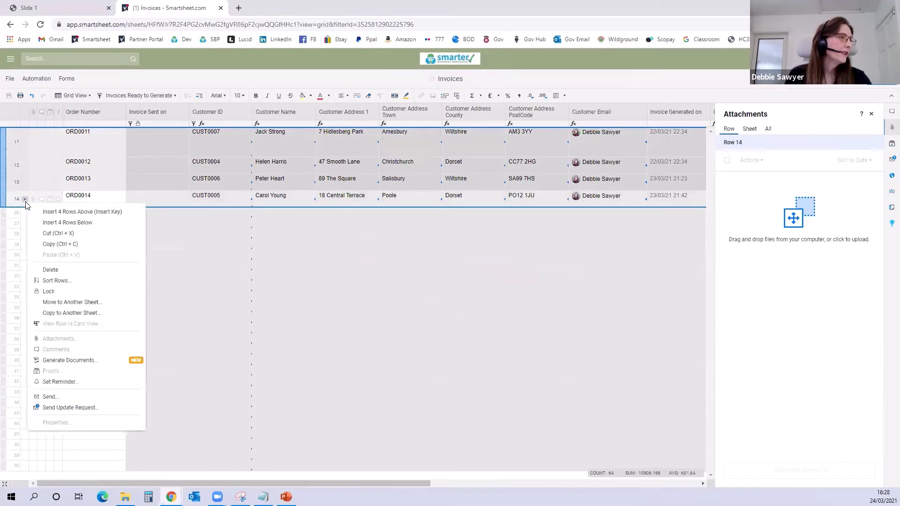
click(57, 364)
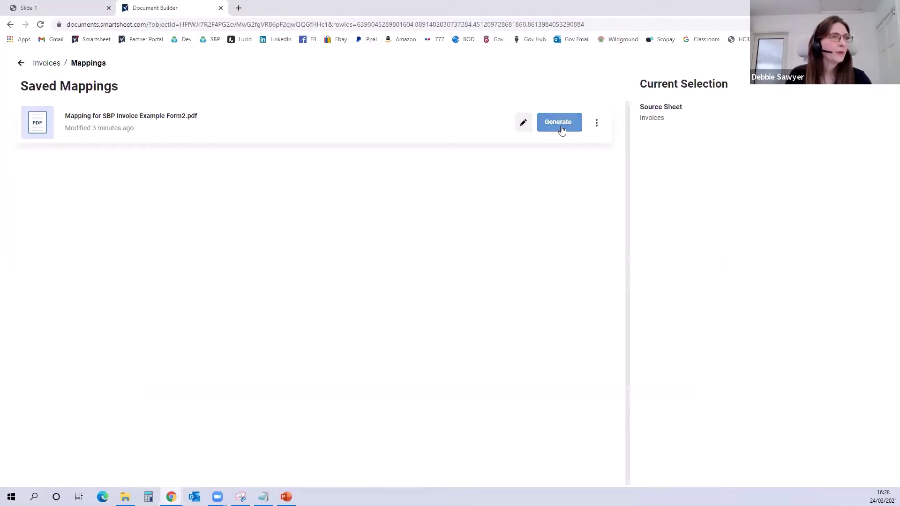
Generate documents from the SBP Invoice Example Form2.pdf mapping as attachments to the 4 rows and return to the Invoices sheet.
click(562, 130)
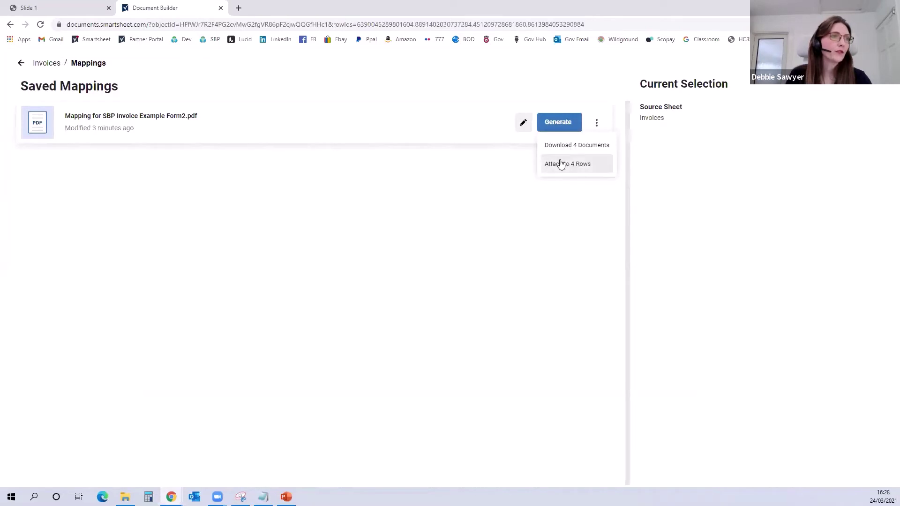
click(585, 168)
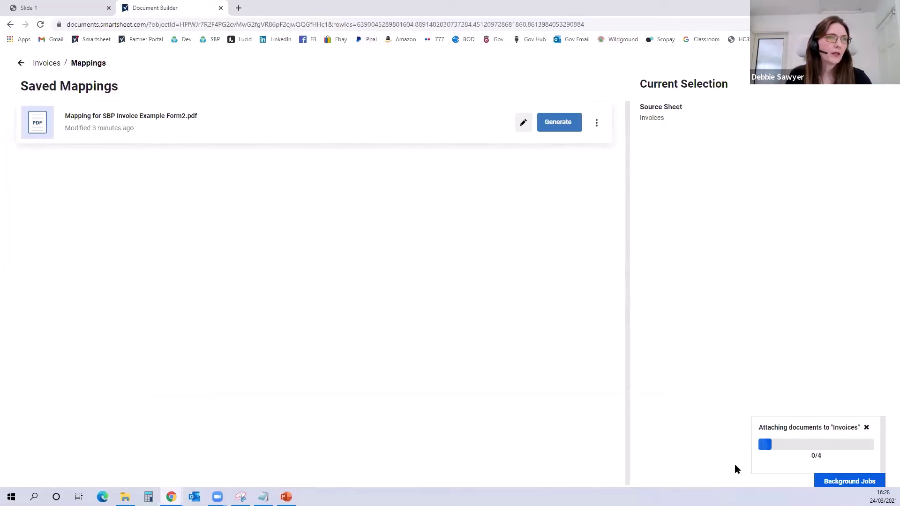
click(791, 458)
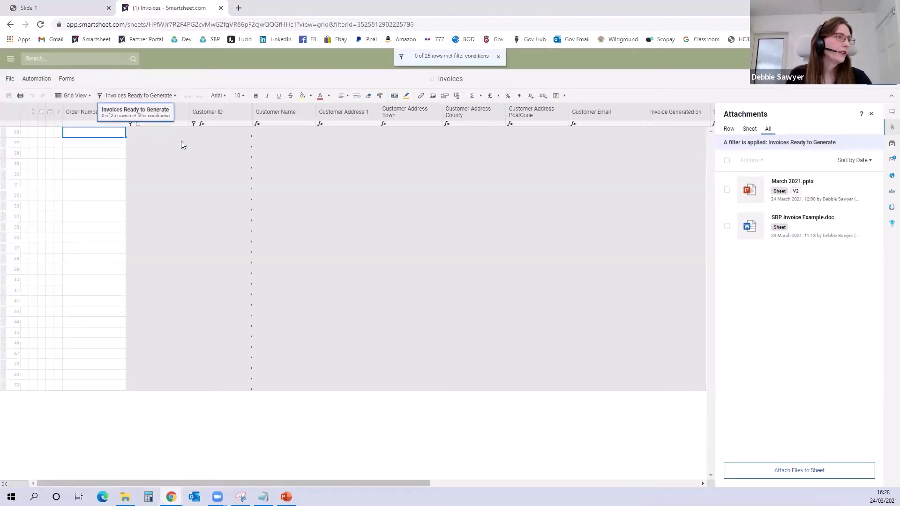
Filter the Invoices sheet by Invoices Already Generated and check the sent dates, attachments and order details.
click(165, 97)
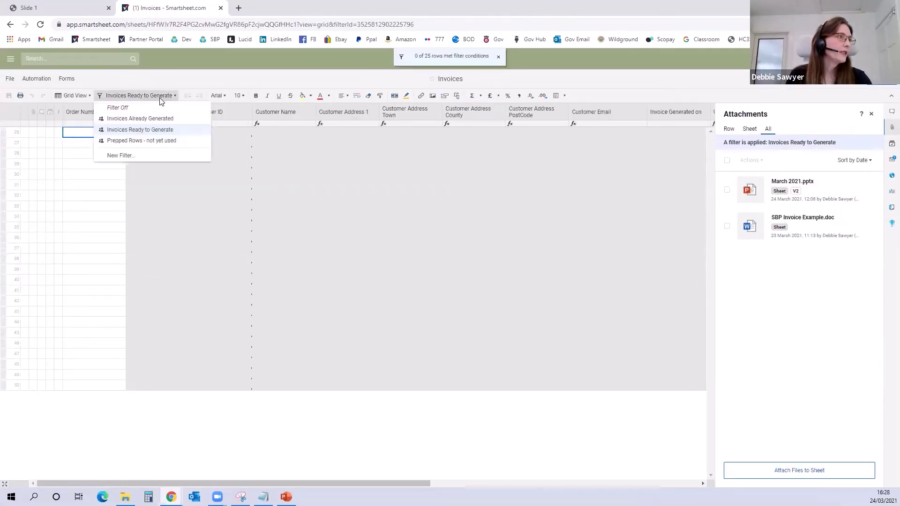
click(141, 119)
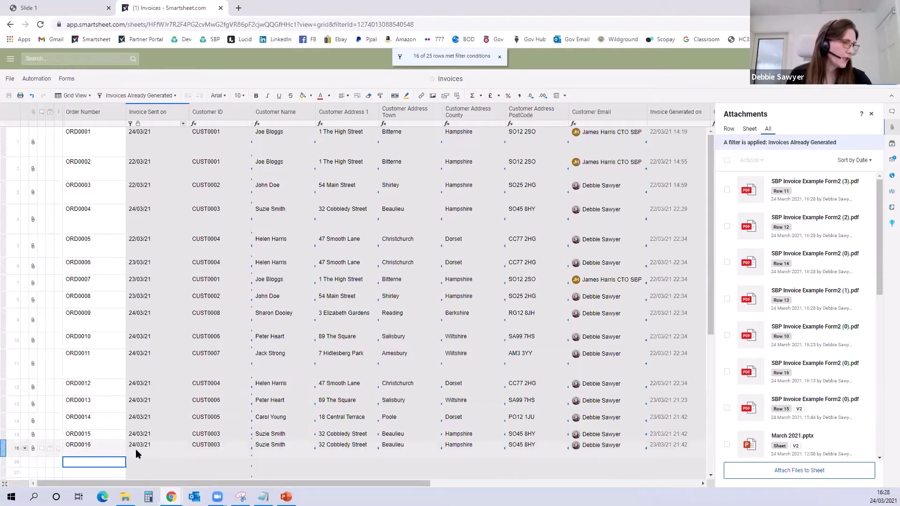
click(95, 451)
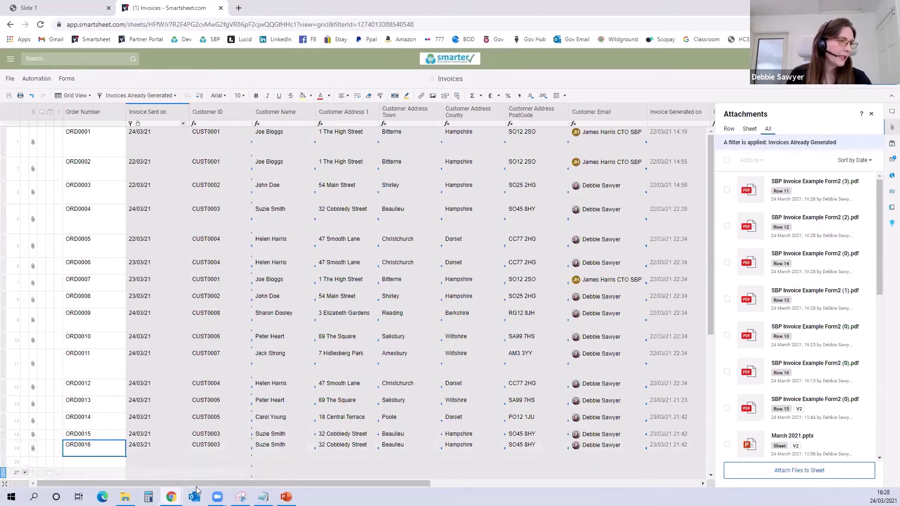
drag(281, 484, 422, 485)
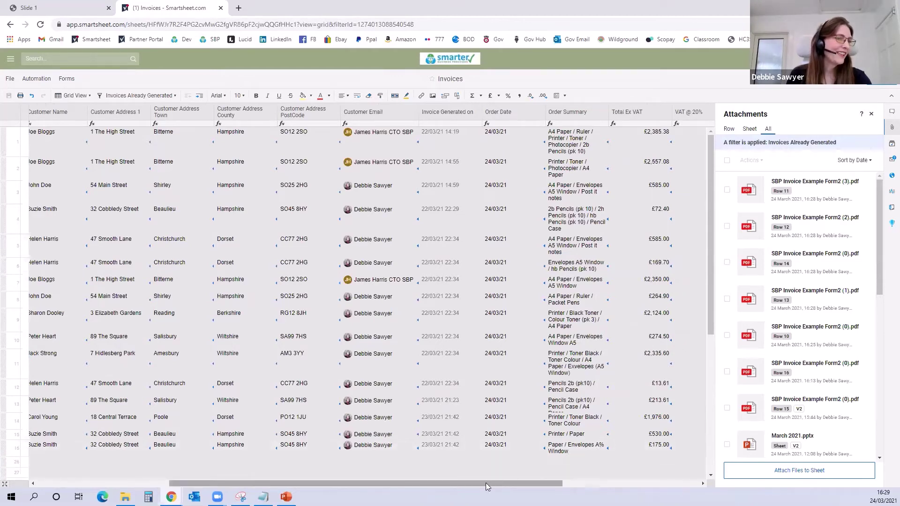
drag(486, 483, 277, 483)
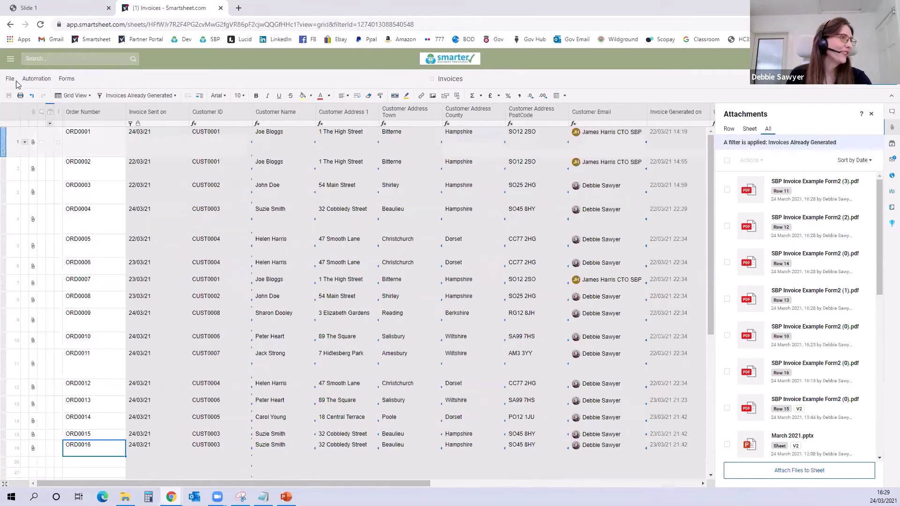
Open the Orders sheet from the recently opened items.
click(10, 24)
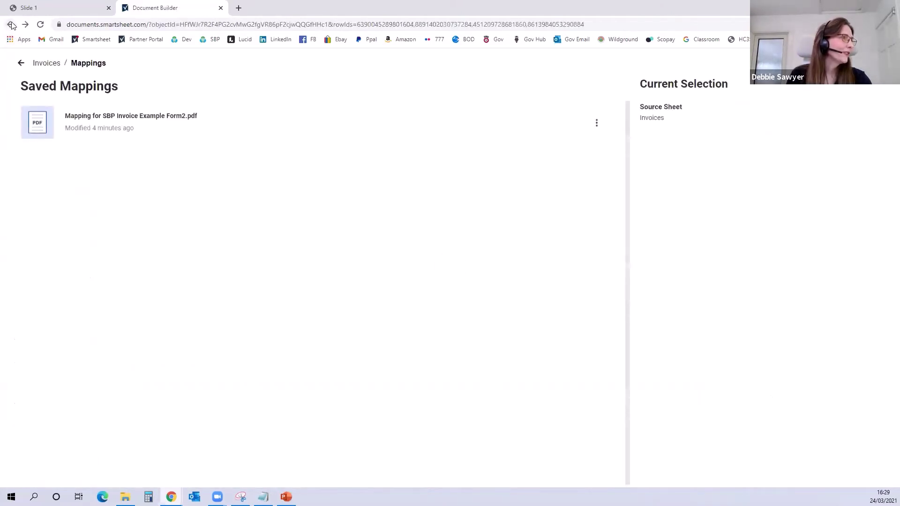
click(10, 23)
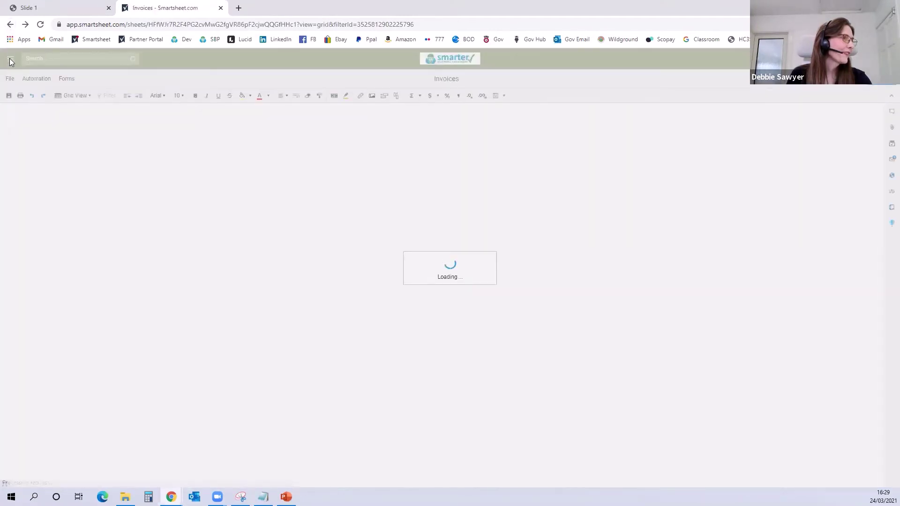
click(11, 61)
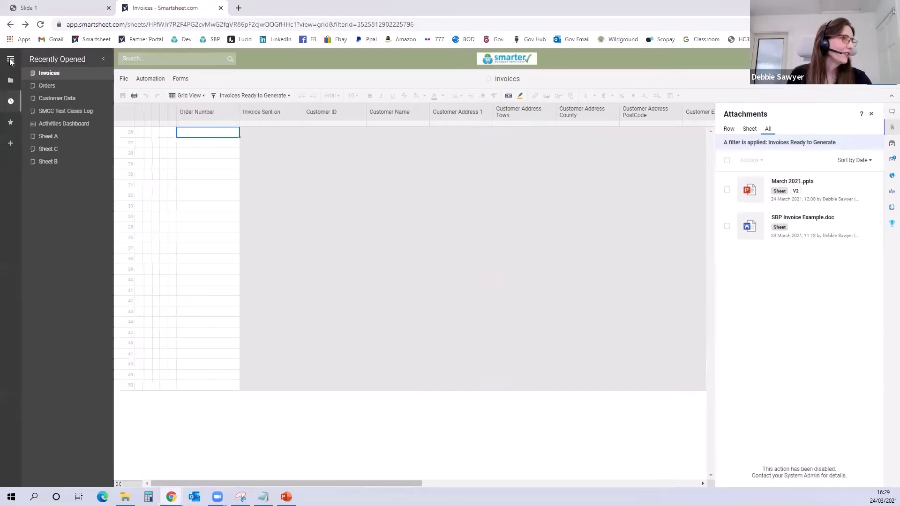
click(46, 87)
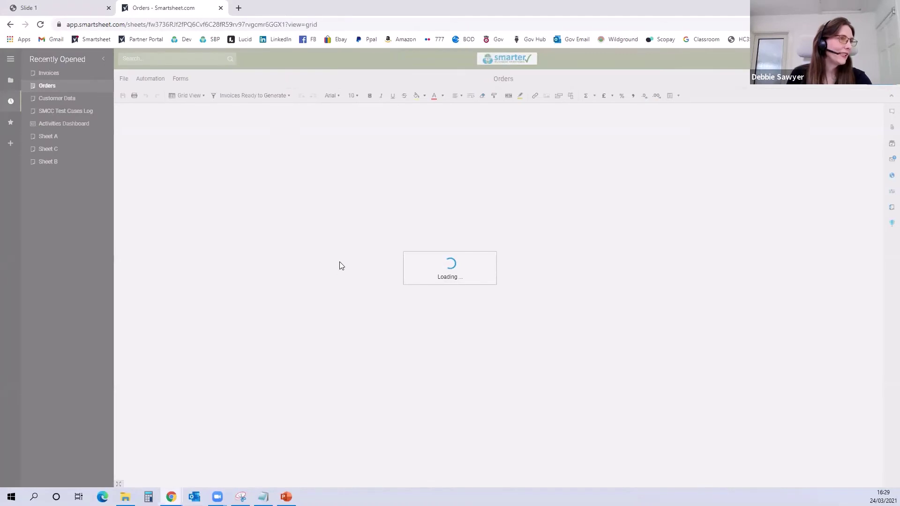
Correct the second item name under order ORD0016 to "Envelopes A5 Window".
scroll(295, 241, down, 5)
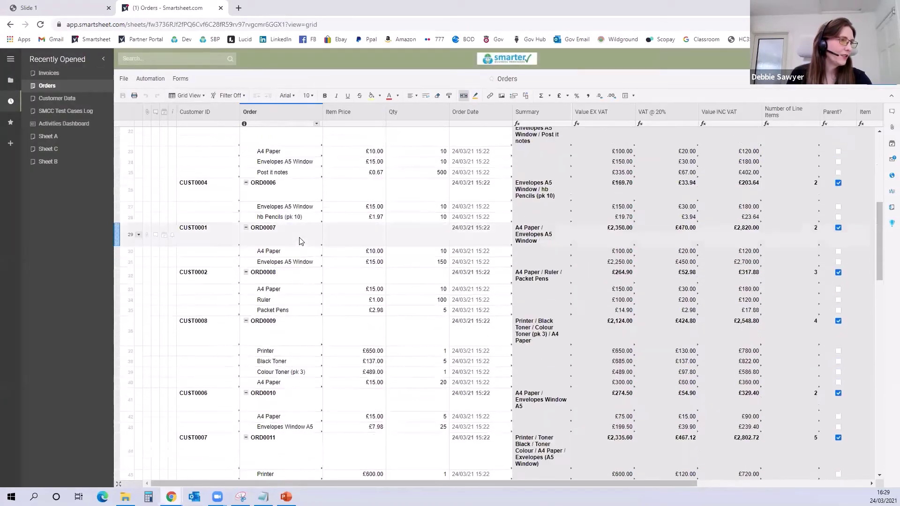
scroll(300, 242, down, 6)
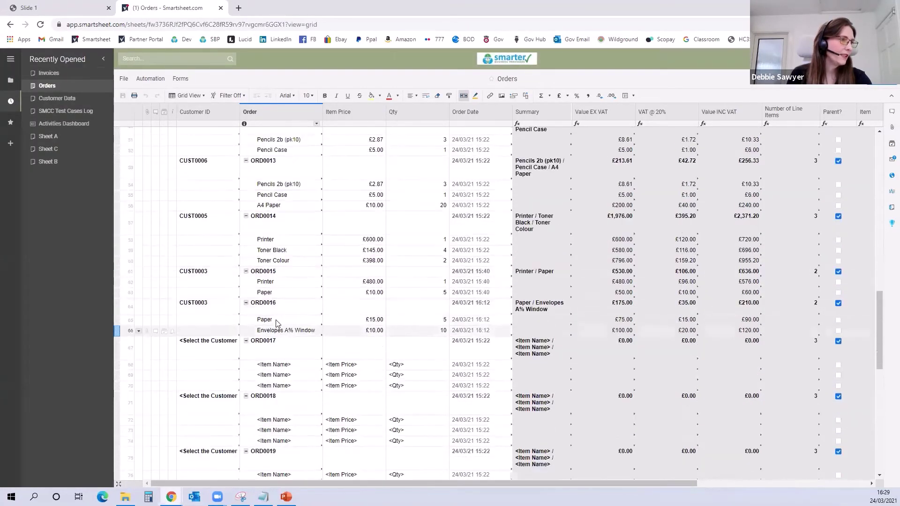
click(289, 331)
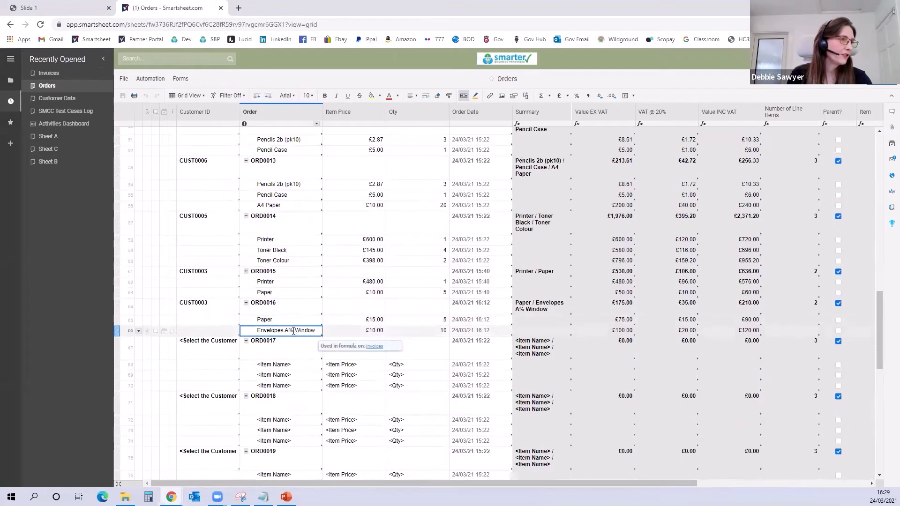
click(293, 331)
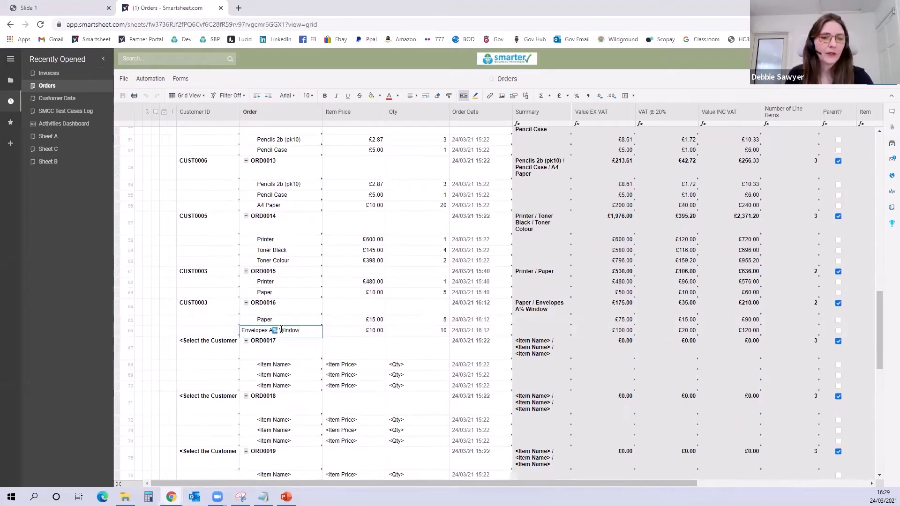
Insert a new item row below Envelopes A5 Window in the last filled-in order and name the item "iNK".
right_click(118, 340)
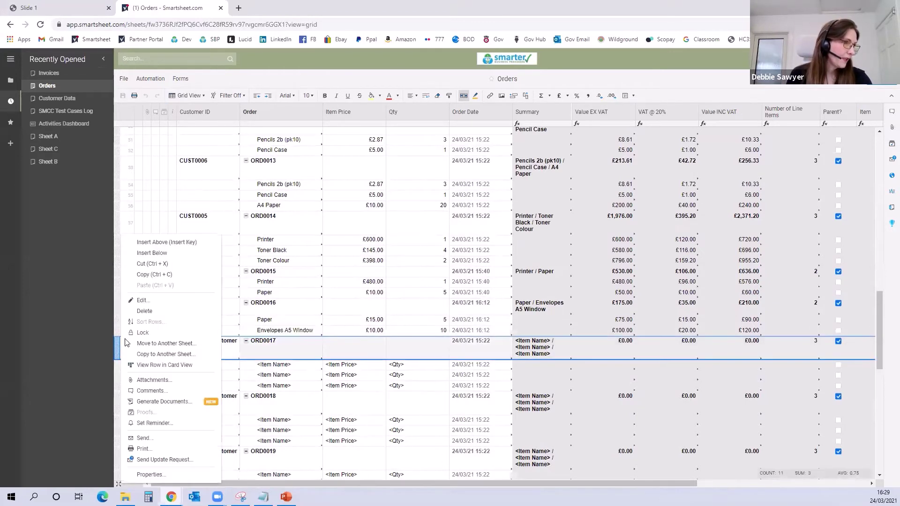
click(162, 241)
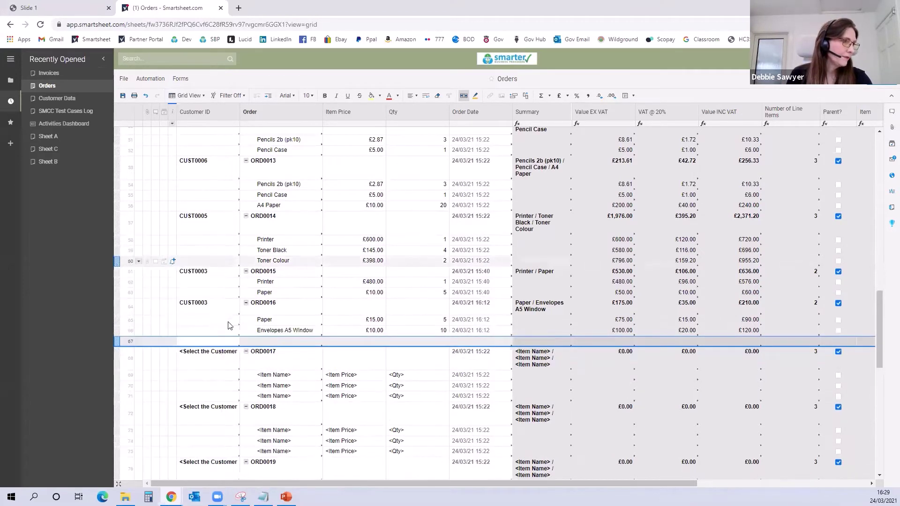
click(264, 341)
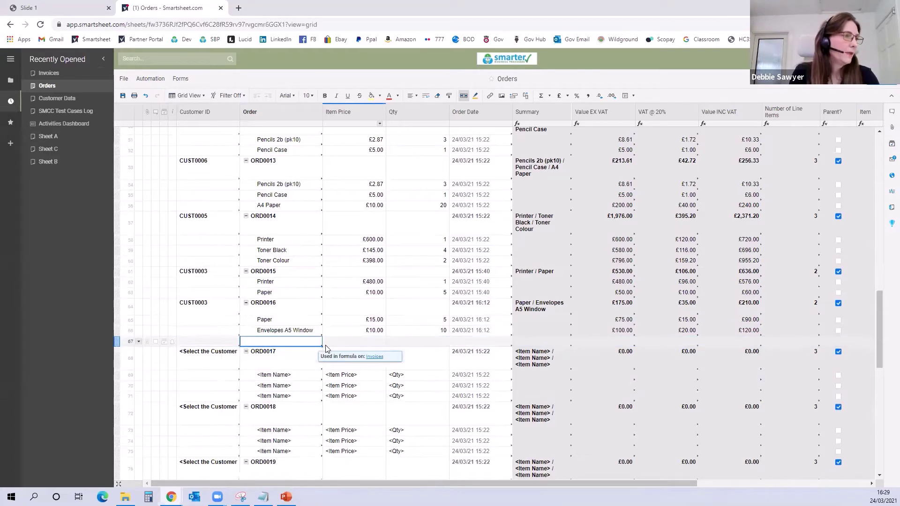
text(I)
Set the iNK item's price to 400 and its quantity to 1, and save the Orders sheet.
click(325, 345)
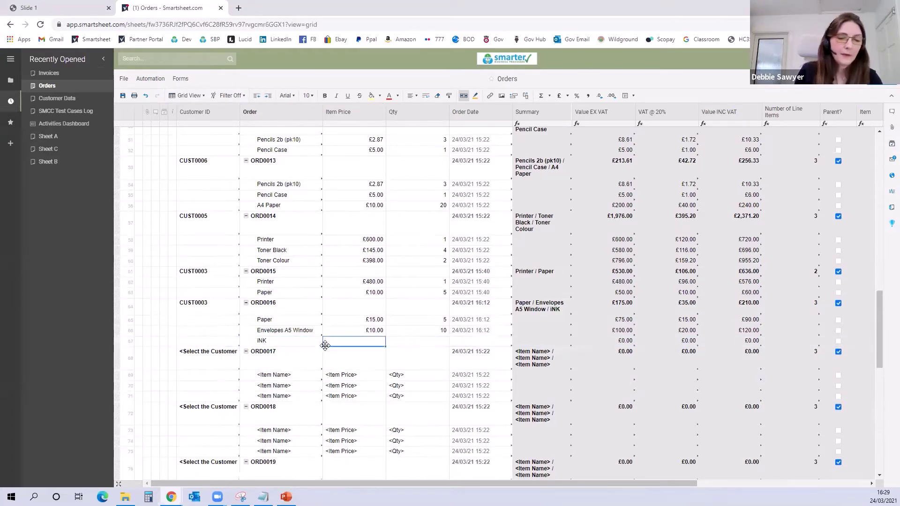
text(40)
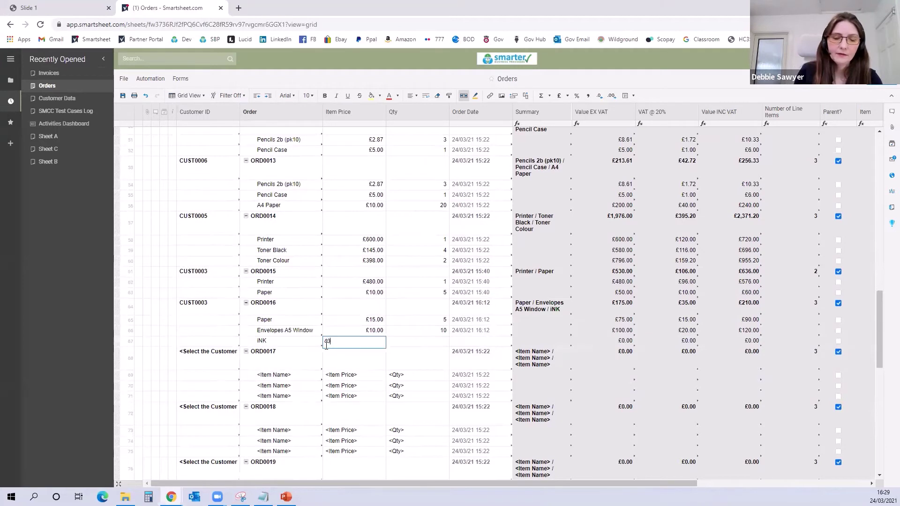
text(0)
key(Tab)
key(Tab)
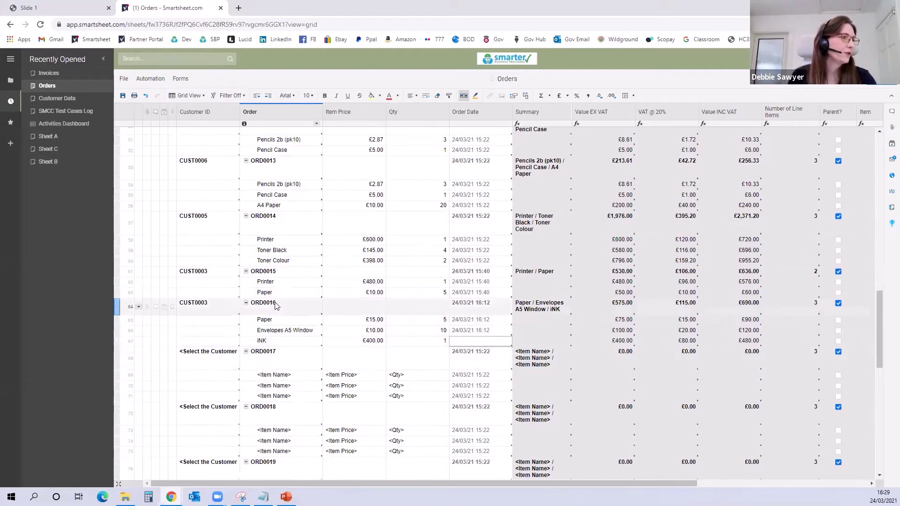
click(124, 97)
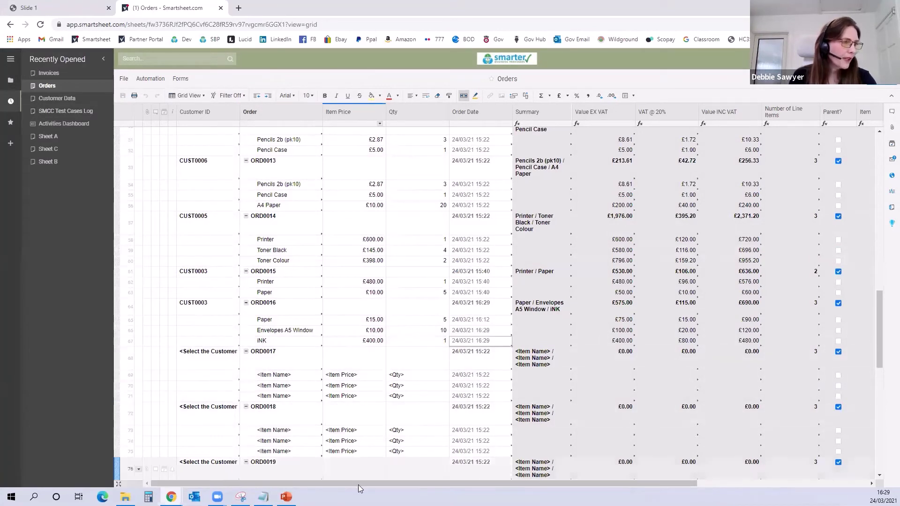
Check the amended order's values excluding VAT, VAT at 20% and including VAT on its parent row.
drag(365, 487, 455, 487)
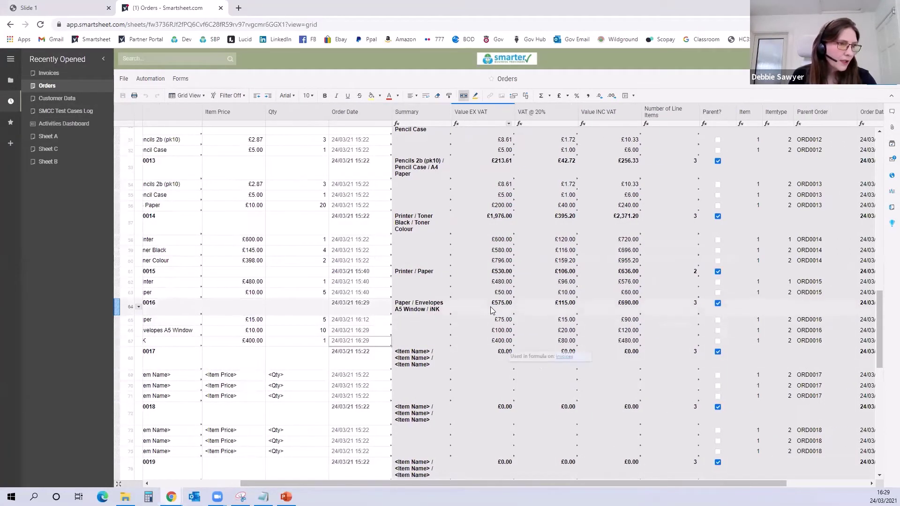
click(612, 308)
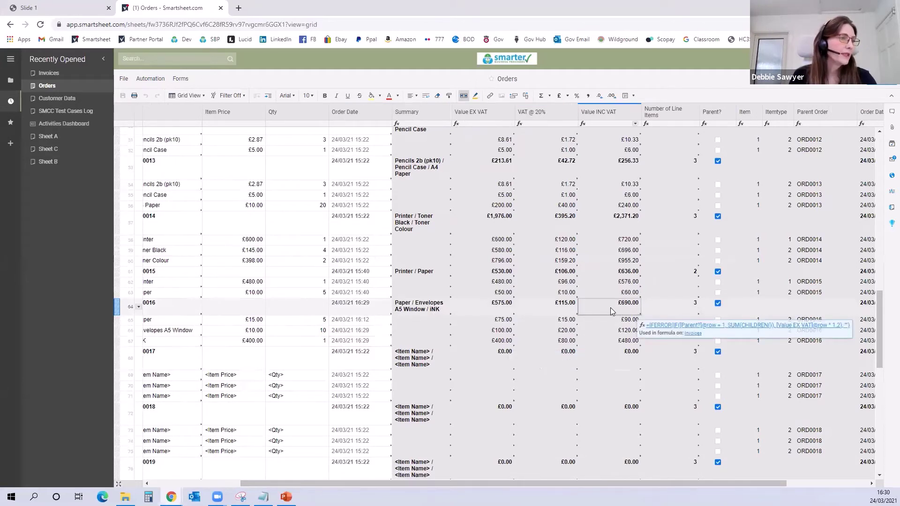
drag(466, 486, 376, 486)
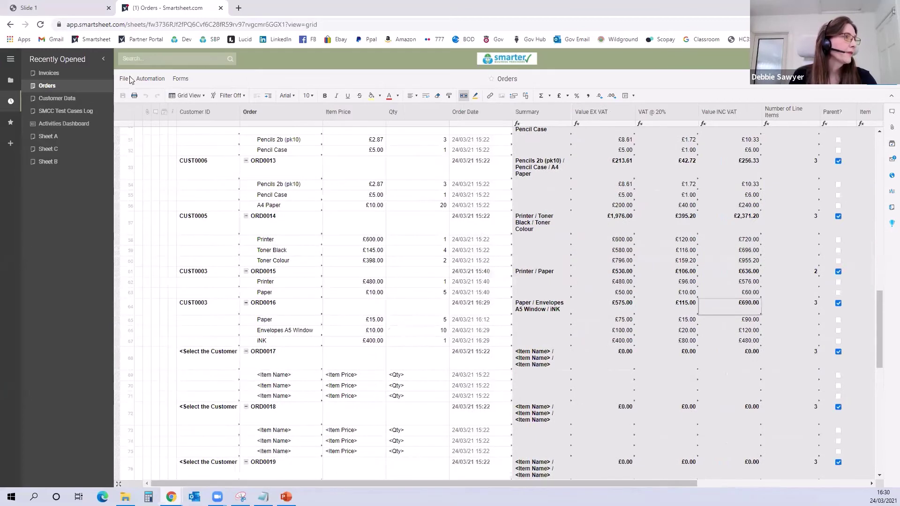
Open the Invoices sheet and apply the Invoices Already Generated filter.
click(49, 74)
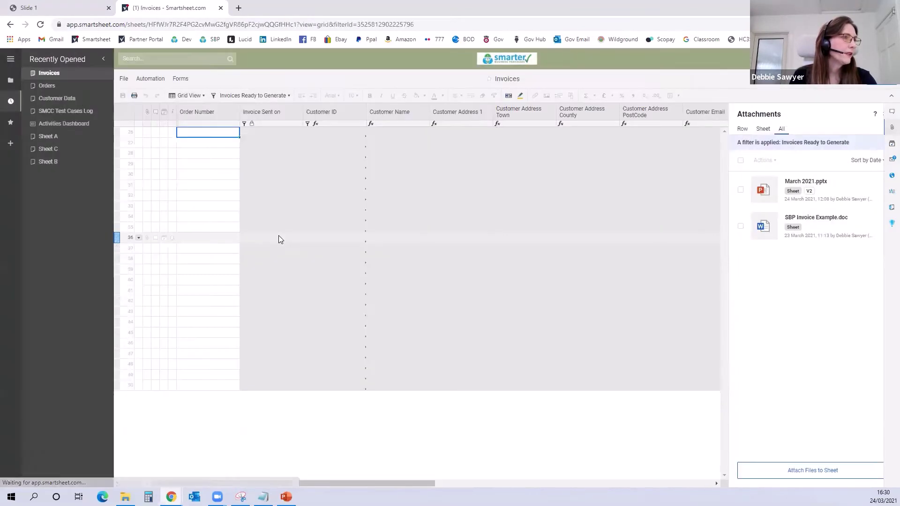
click(248, 96)
click(255, 119)
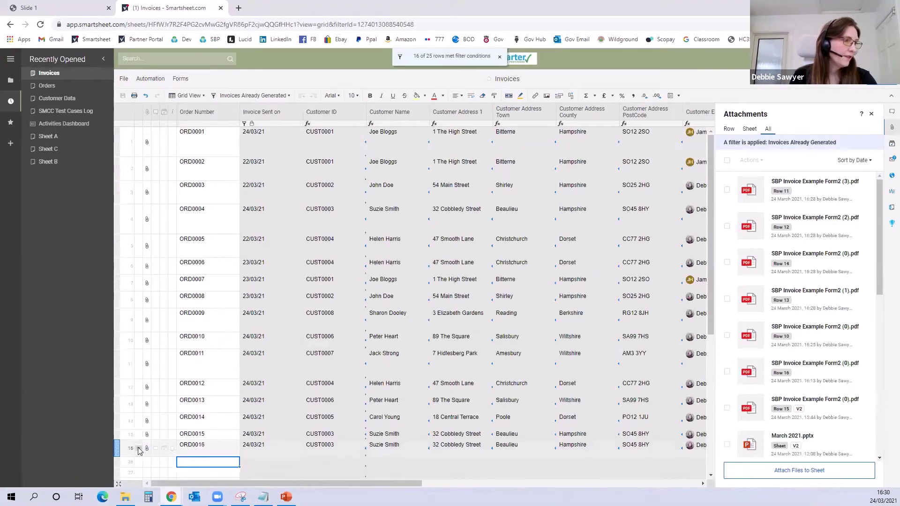
Generate an attached invoice for row 16 from the SBP Invoice Example Form2.pdf mapping and return to the sheet.
click(138, 450)
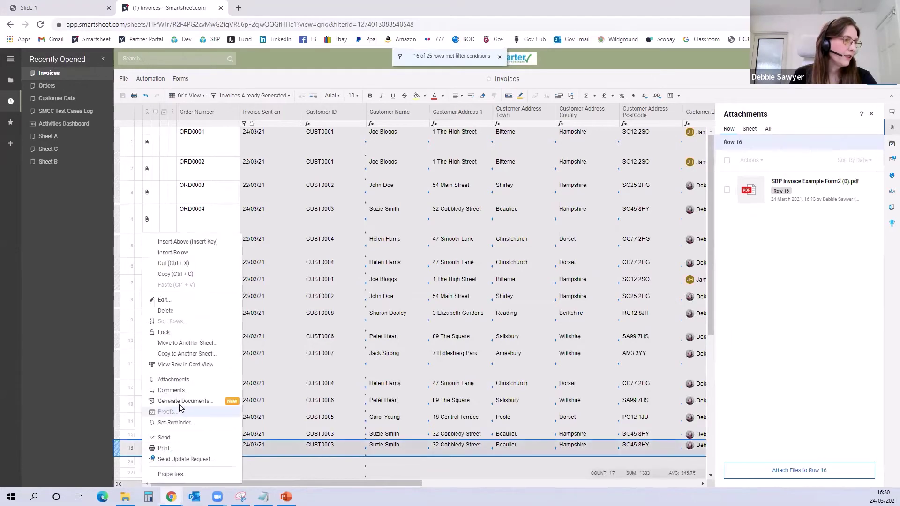
click(210, 403)
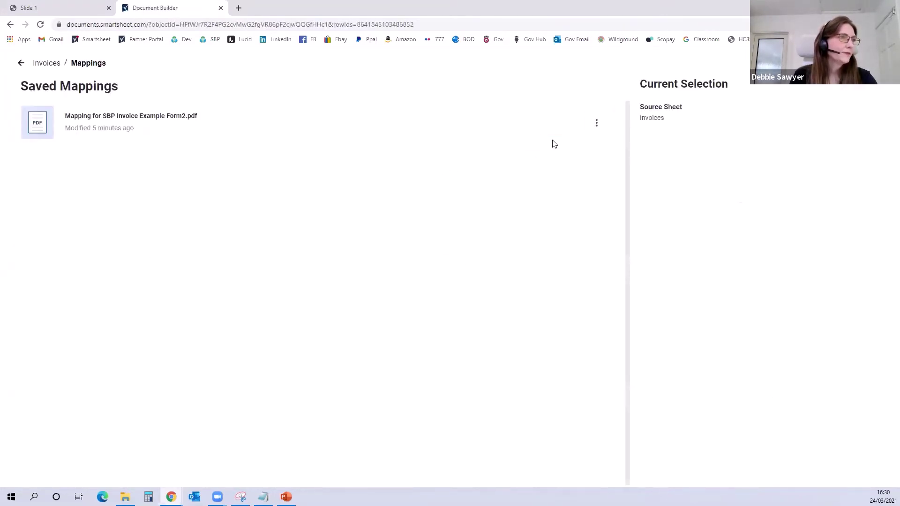
click(557, 124)
click(556, 165)
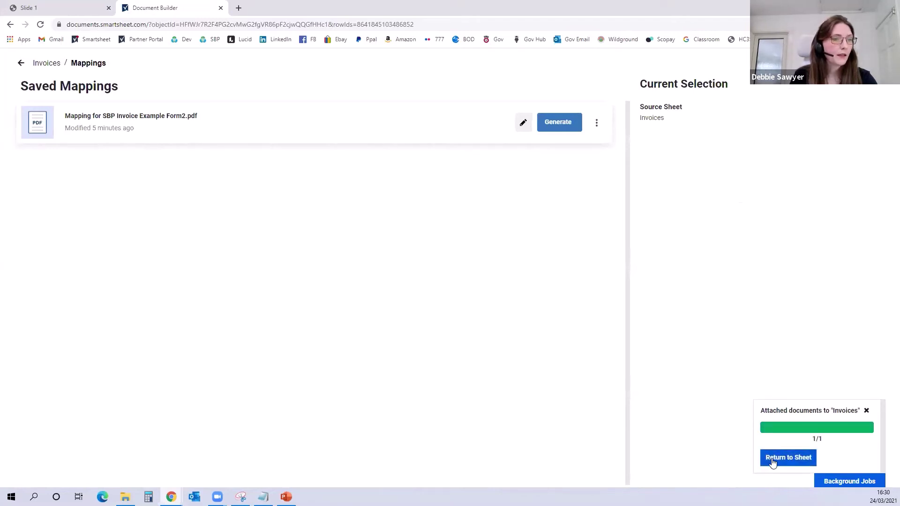
click(772, 462)
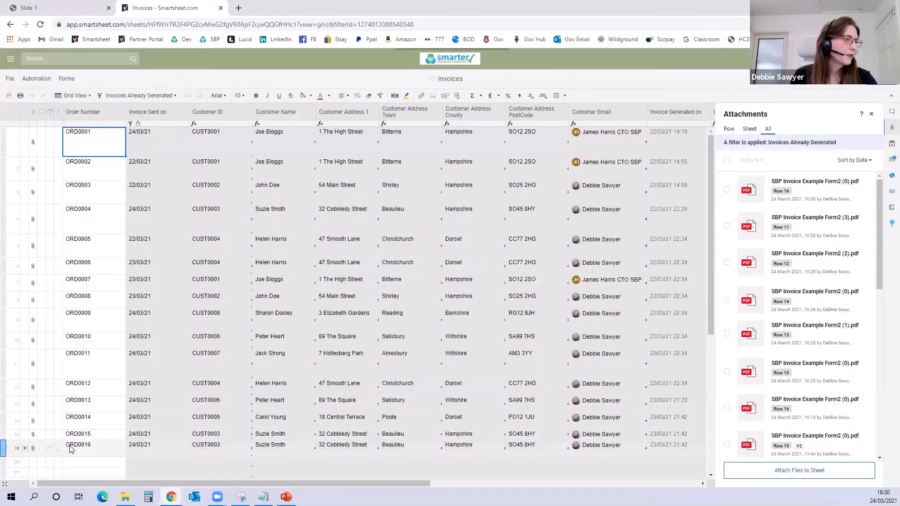
Open the newest SBP Invoice Example Form2 PDF attached to row 16, review its items and totals, and close it.
click(71, 448)
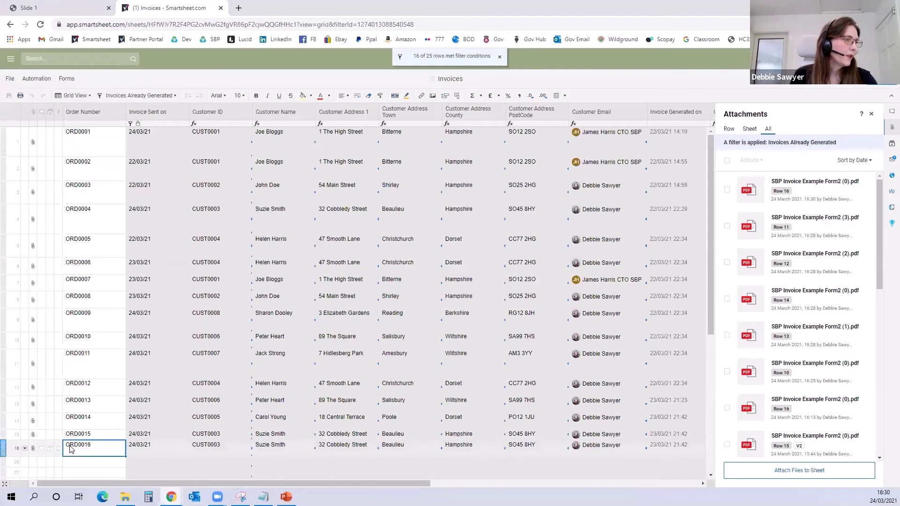
click(33, 451)
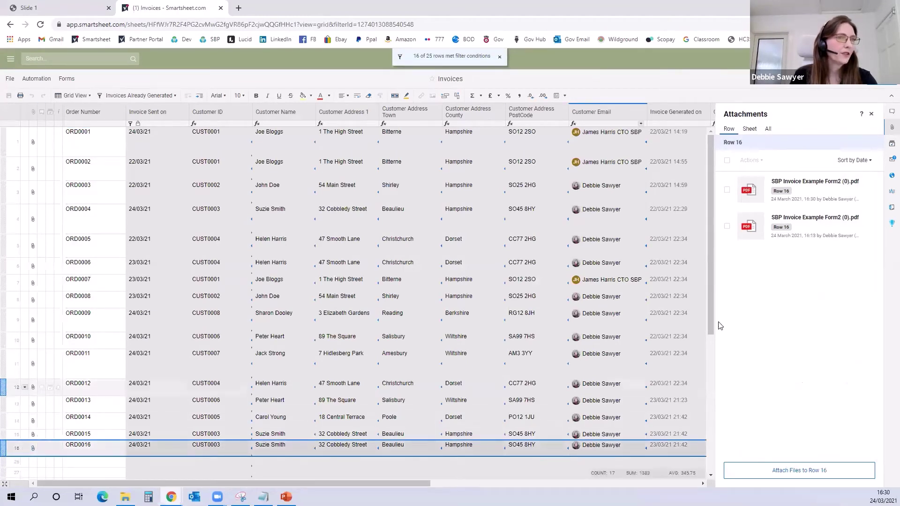
click(804, 183)
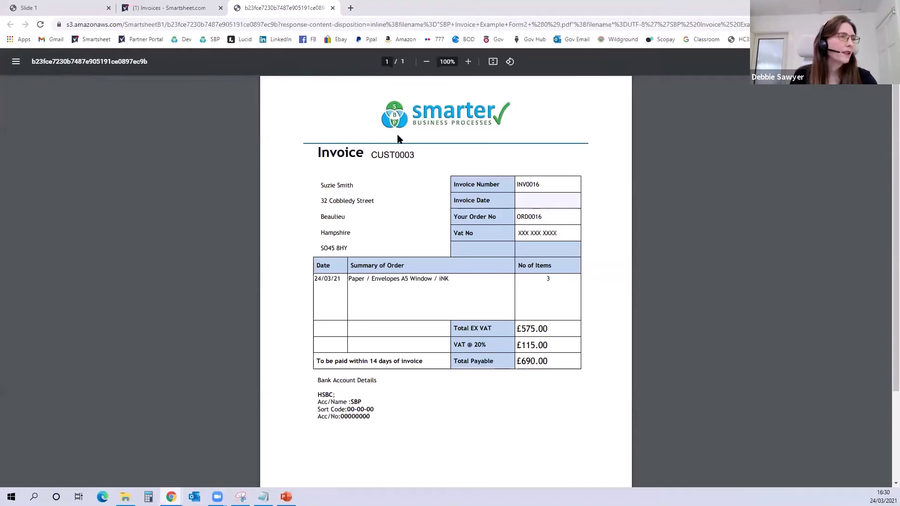
click(332, 8)
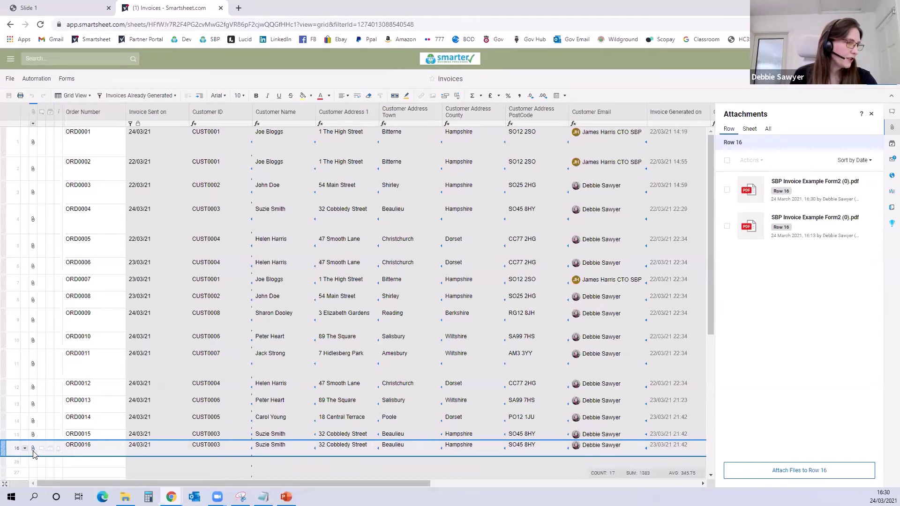
mouse_move(34, 454)
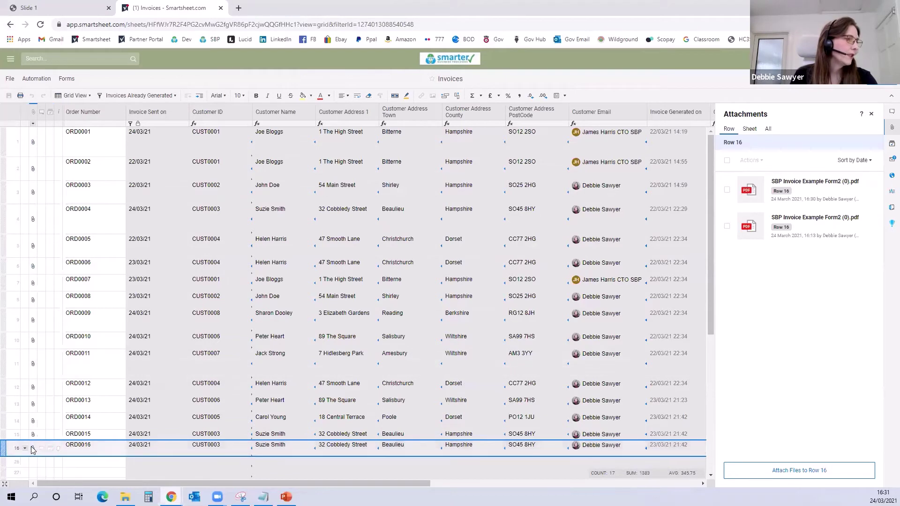
Go back to the Orders sheet through the recently opened items.
click(9, 25)
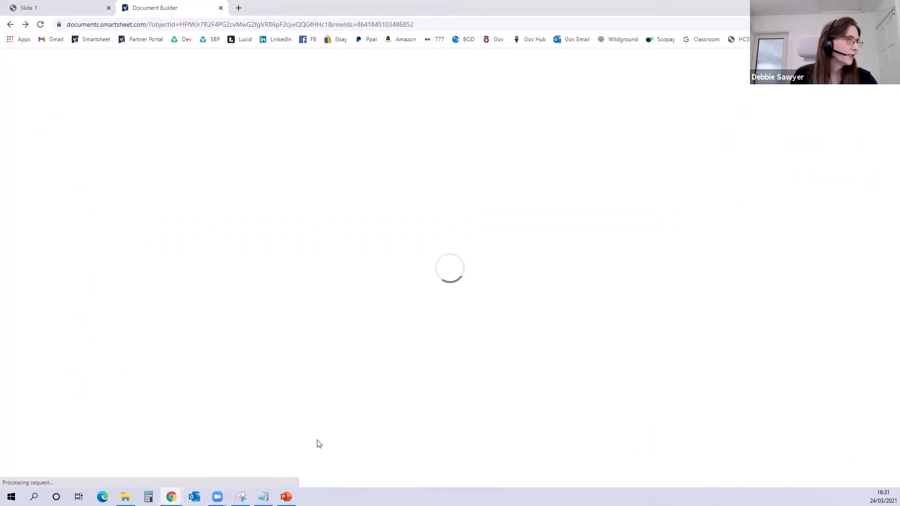
click(10, 24)
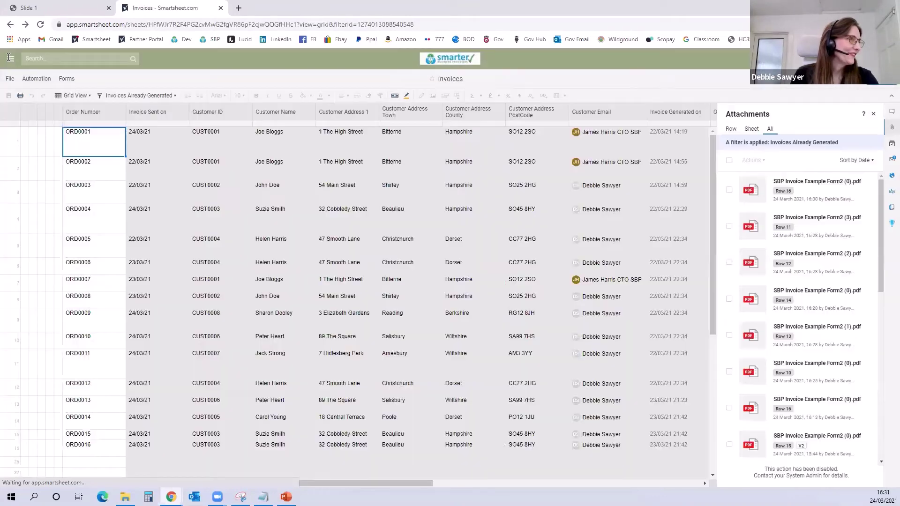
click(9, 60)
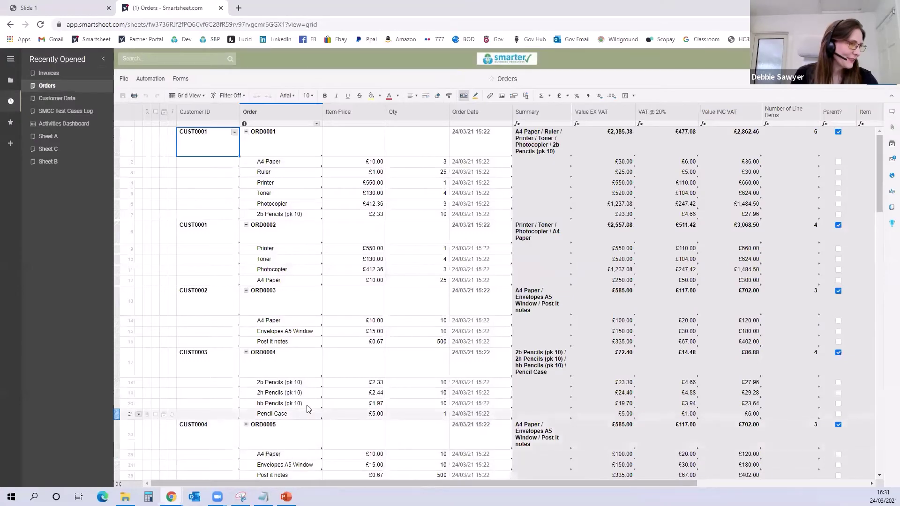
Rename the Paper item in the last filled-in order to "Paper LOTS OF IT" and set its quantity to 25.
scroll(307, 408, down, 15)
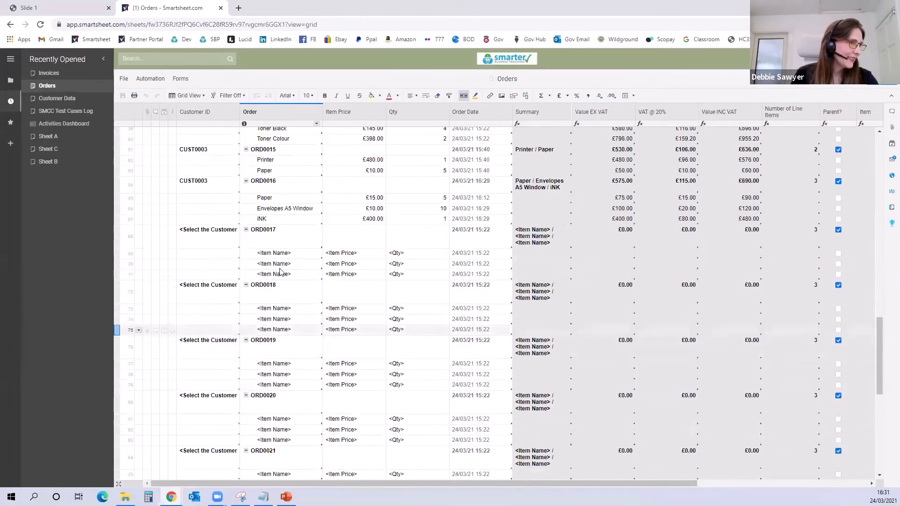
click(279, 198)
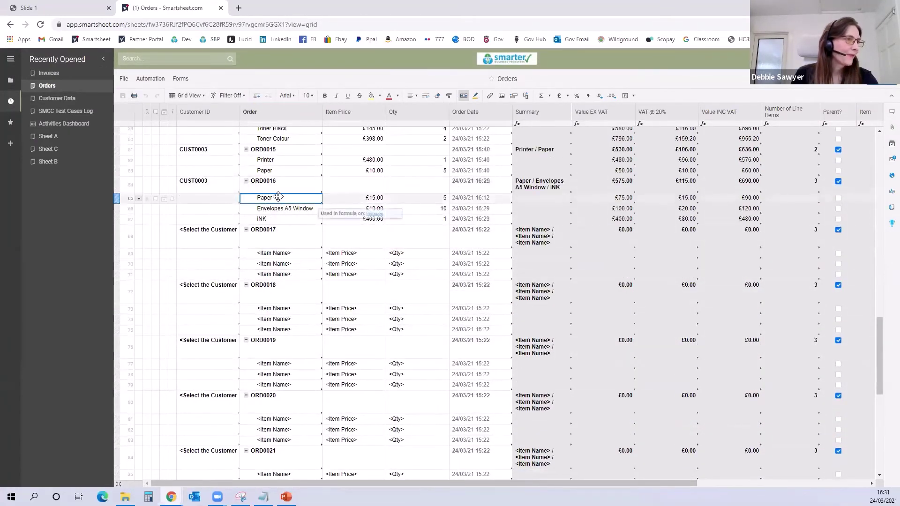
click(280, 199)
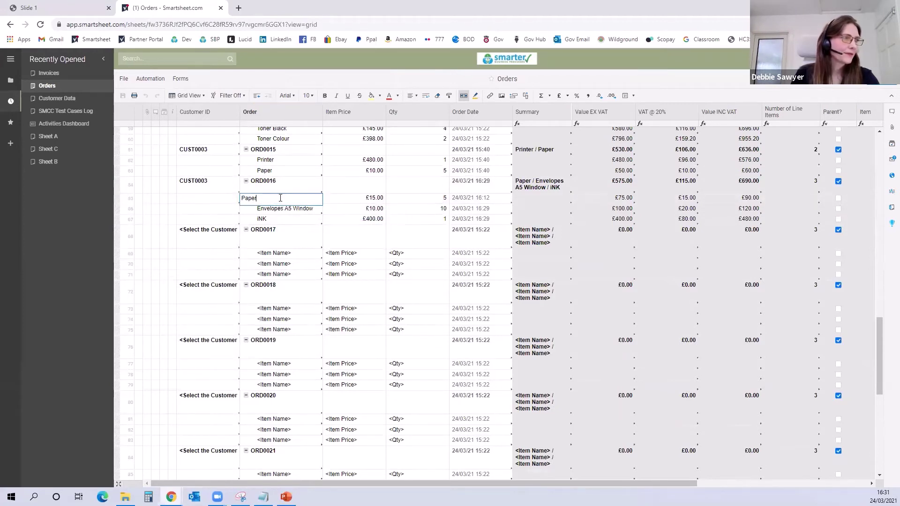
click(408, 197)
key(BackSpace)
key(Return)
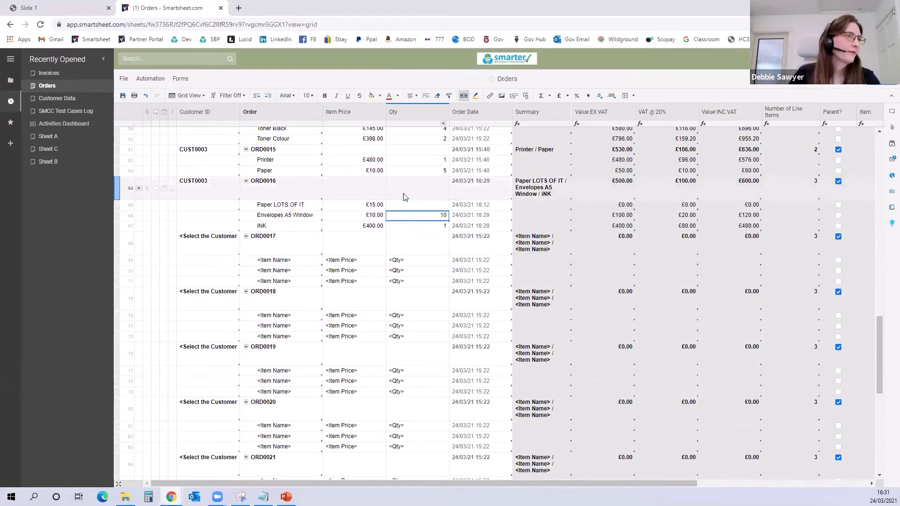
click(420, 208)
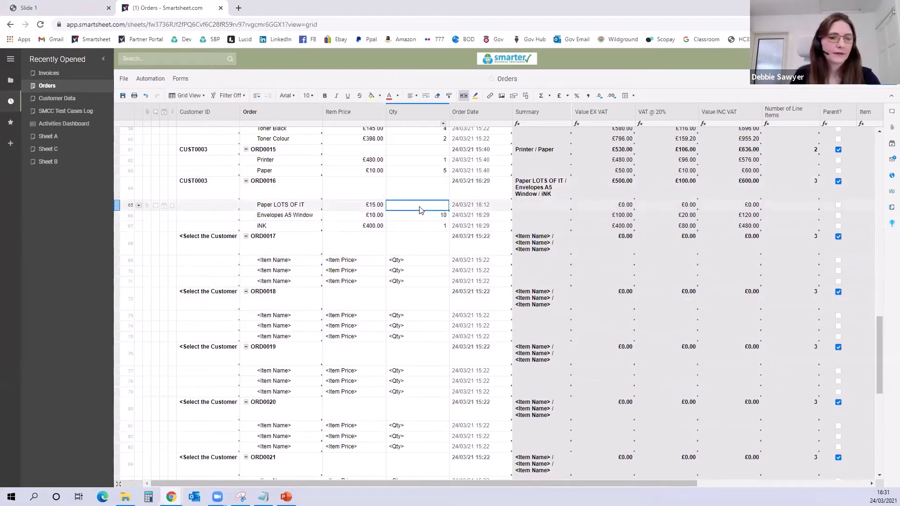
text(25)
key(Return)
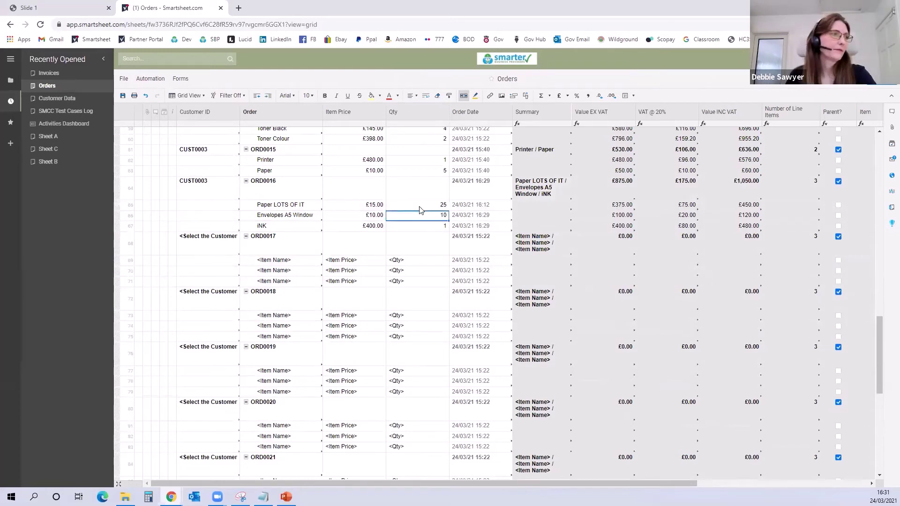
Reopen the Invoices sheet, regenerate row 16's attached invoice from the saved SBP Invoice Example Form2.pdf mapping, and return to the sheet.
click(47, 74)
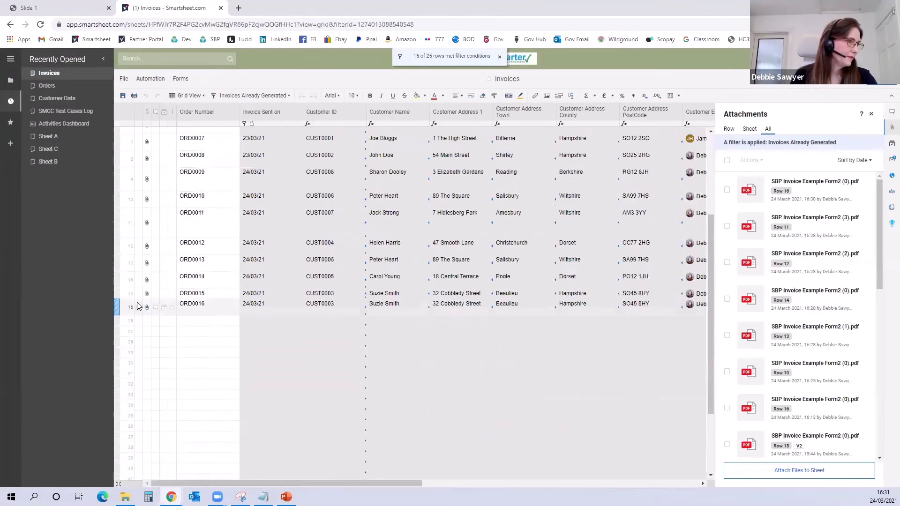
click(139, 308)
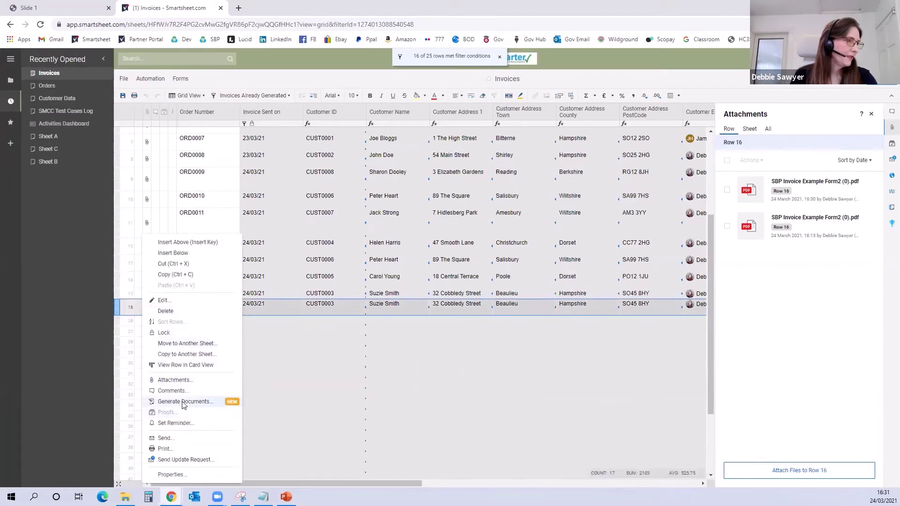
click(283, 377)
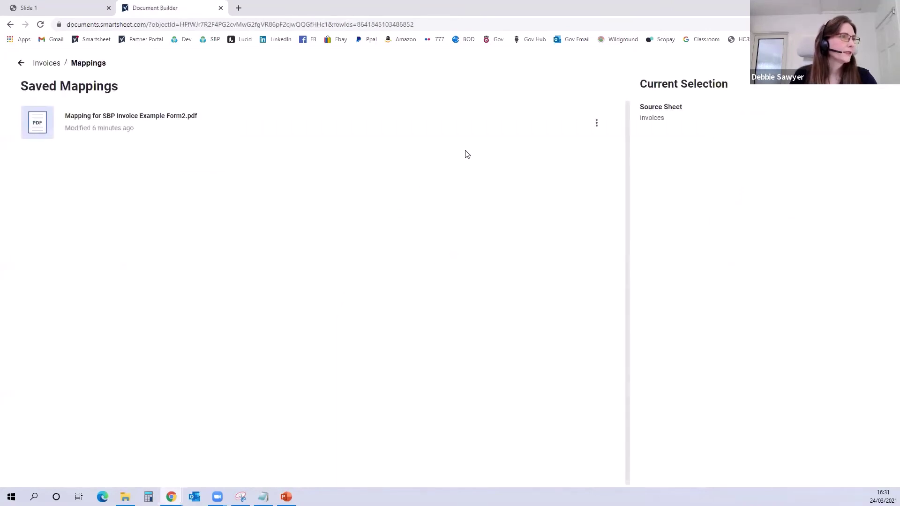
click(554, 128)
click(554, 164)
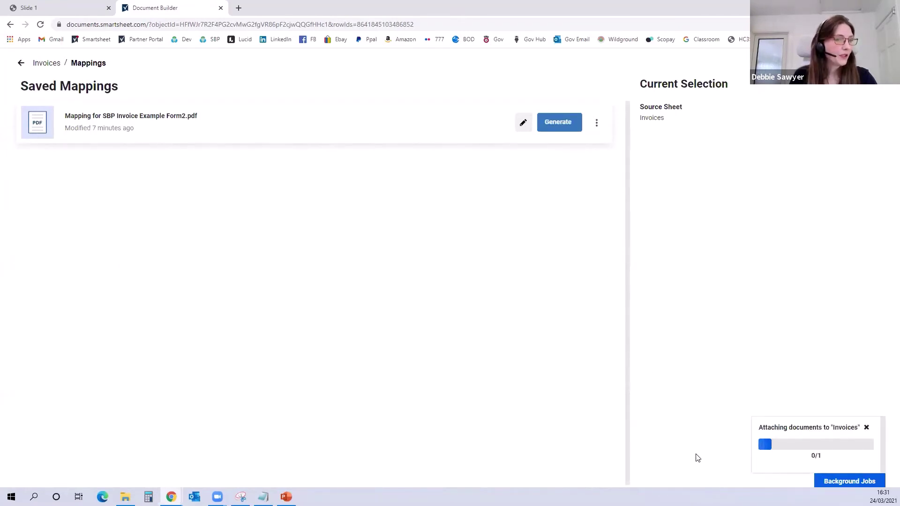
click(789, 461)
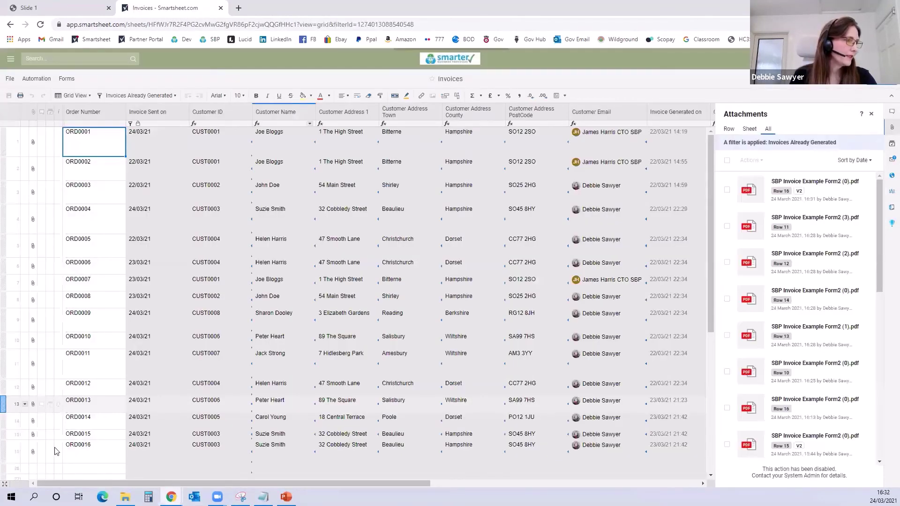
Open the version history of row 16's SBP Invoice Example Form2 (0).pdf, compare the V1 and V2 invoices, and close the history.
click(33, 451)
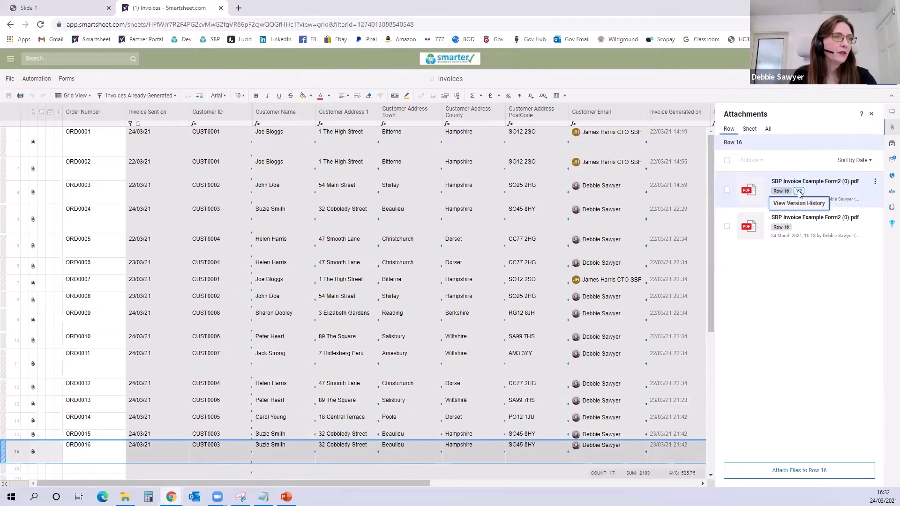
click(799, 192)
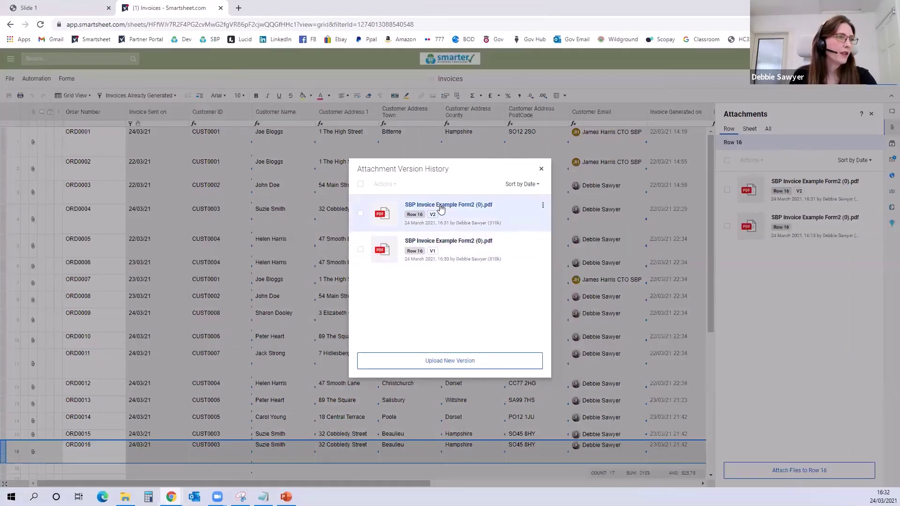
click(445, 241)
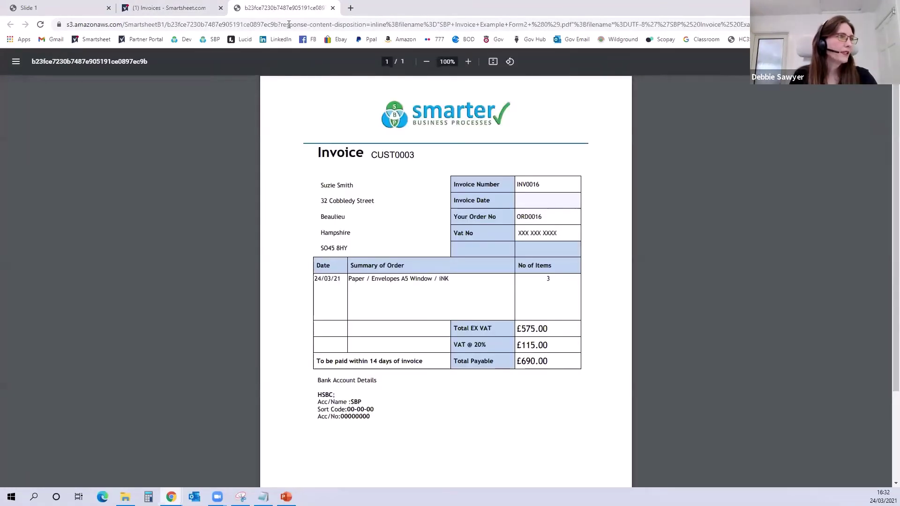
click(169, 8)
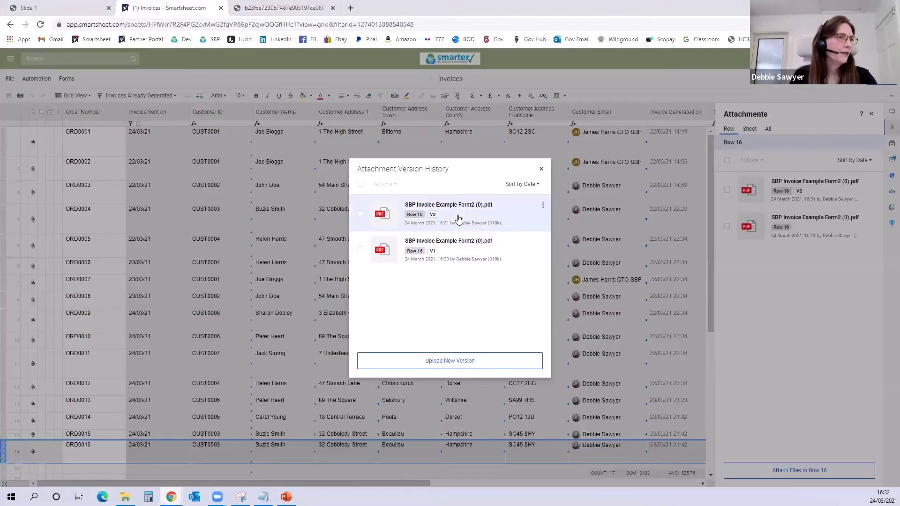
click(465, 203)
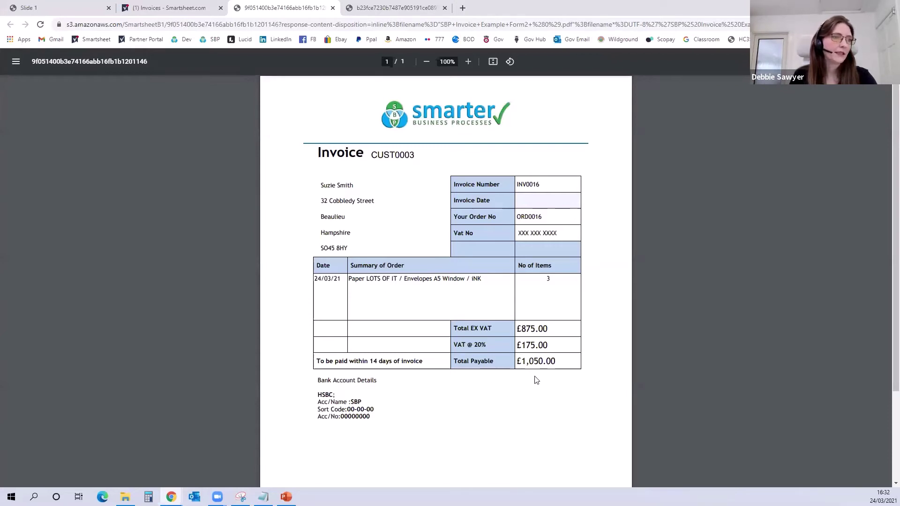
click(332, 8)
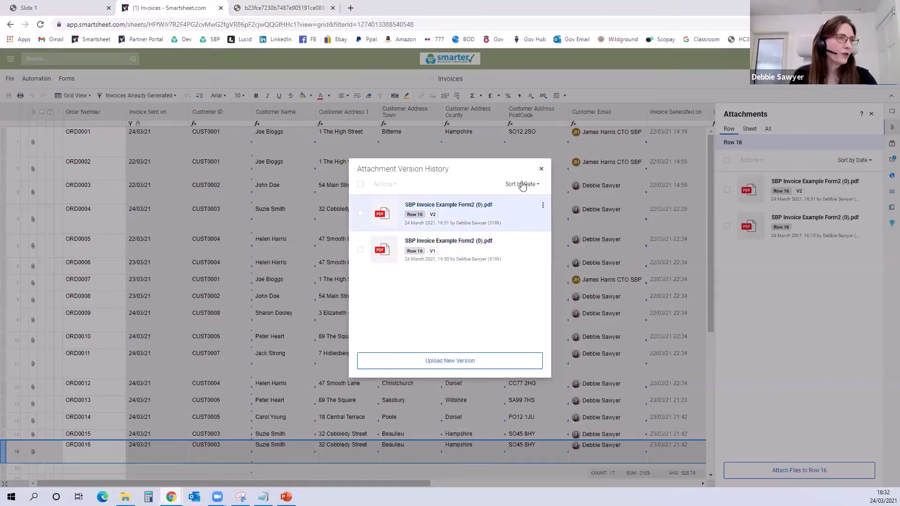
click(542, 170)
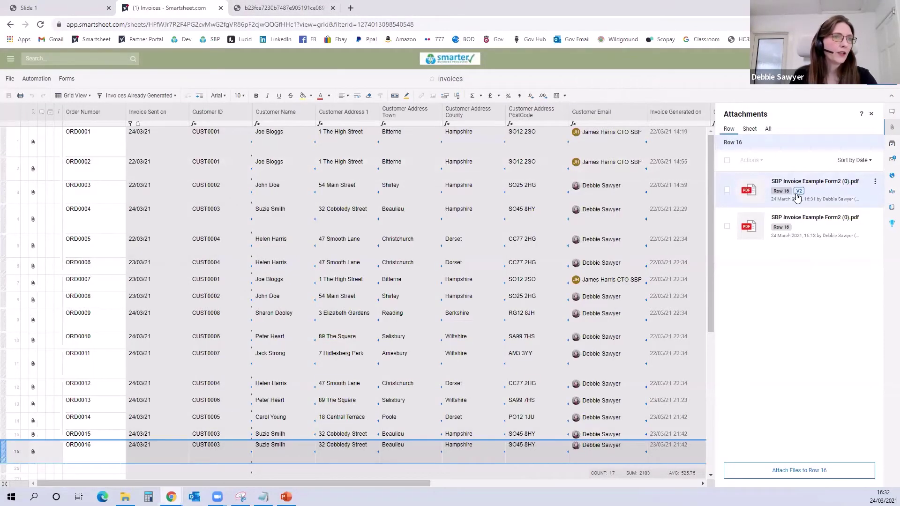
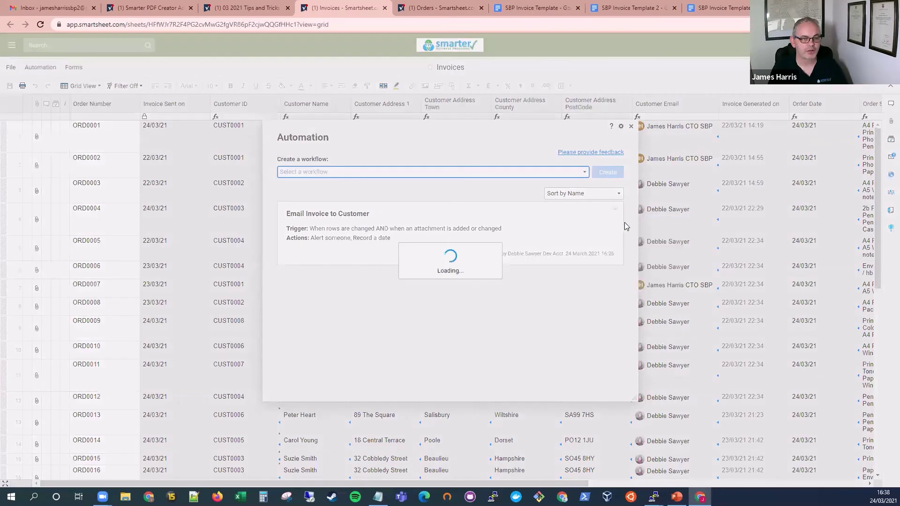
Close the Automation window and move the Invoice Template and Create PDF columns in front of the Order Number column.
click(631, 127)
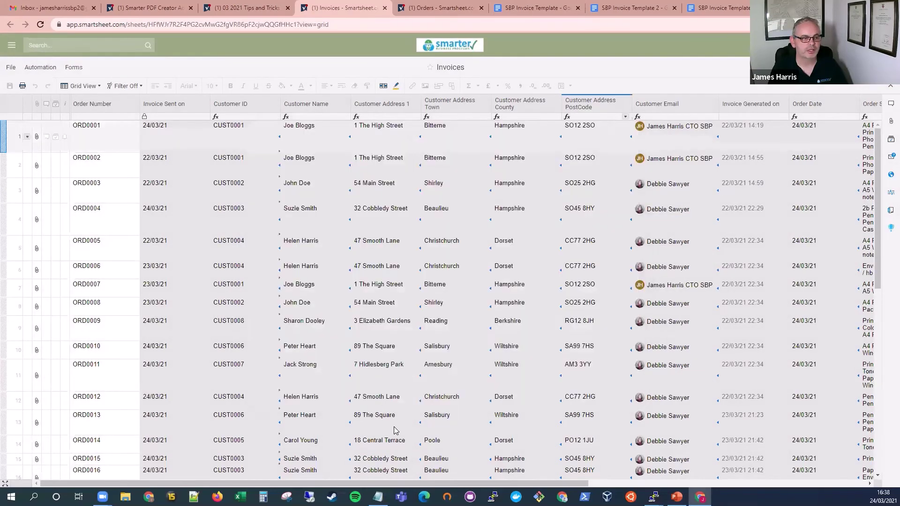
drag(253, 482, 294, 482)
click(772, 483)
click(765, 481)
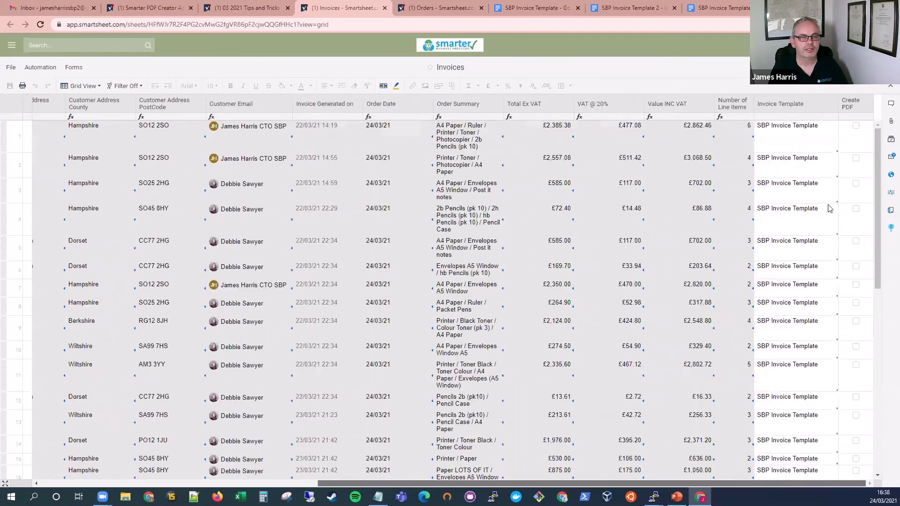
click(849, 106)
shift+click(803, 107)
drag(802, 107, 73, 112)
click(101, 135)
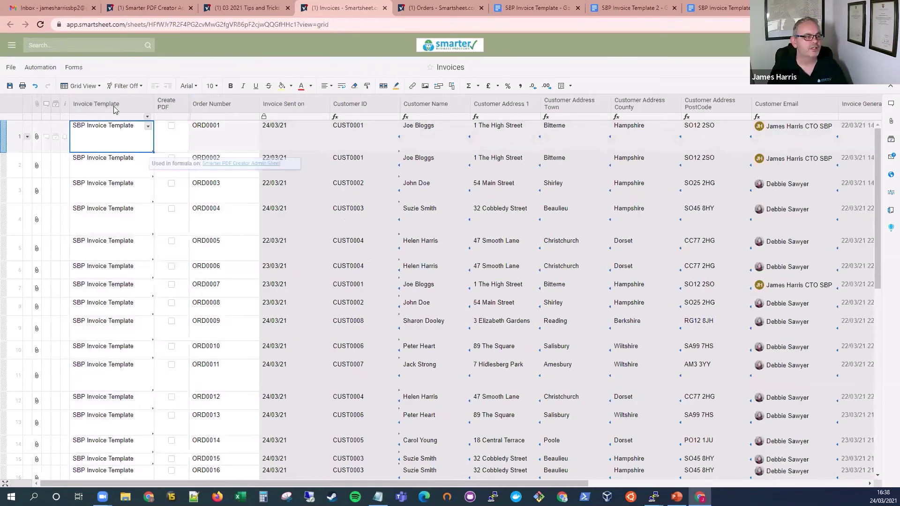
Examine the Invoice Template choices available for order ORD0001 without changing the selection.
click(114, 109)
click(121, 141)
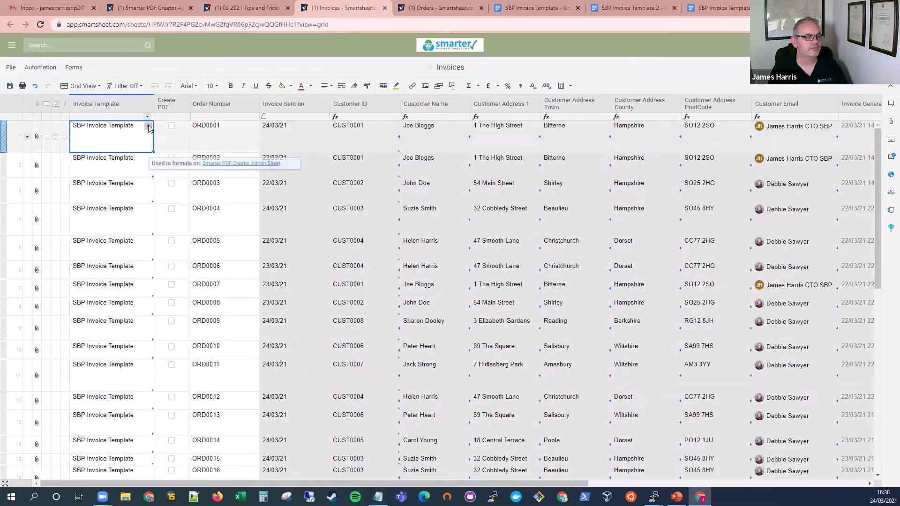
click(148, 126)
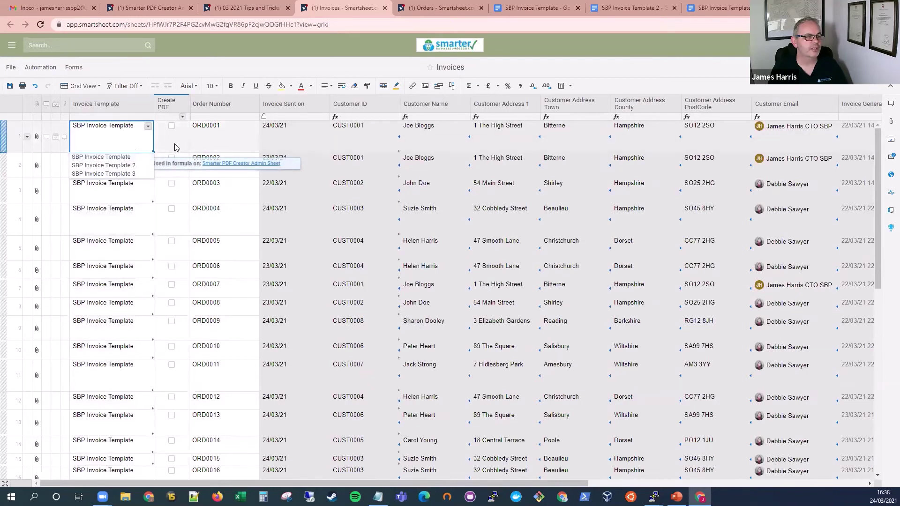
click(107, 197)
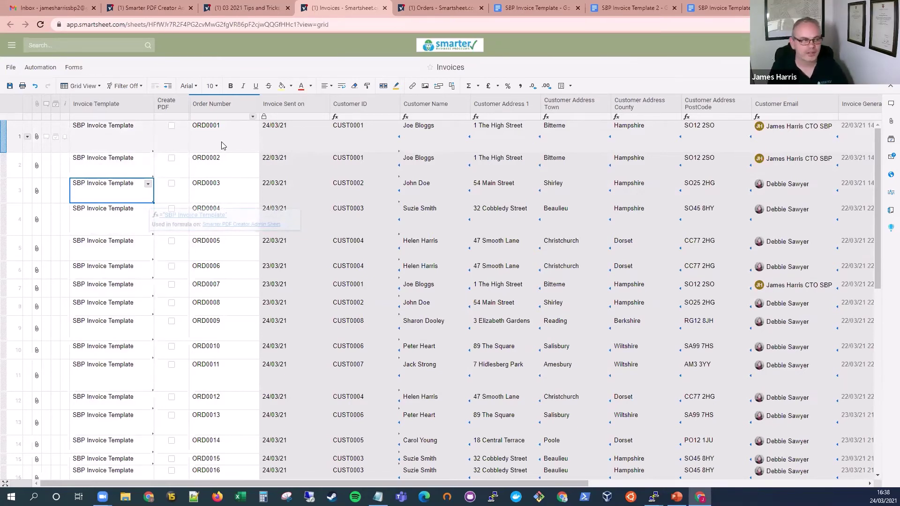
Mark order ORD0001 for PDF creation in the Create PDF column and save the sheet.
double_click(179, 141)
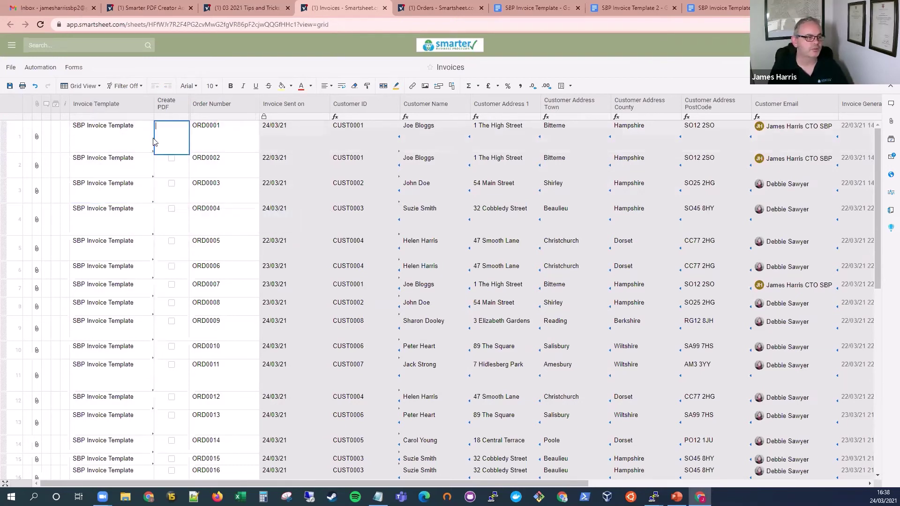
click(204, 141)
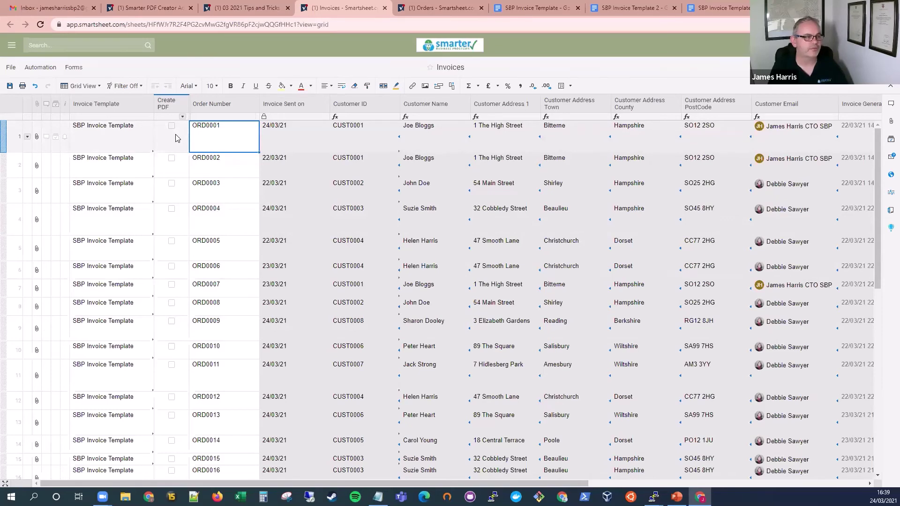
click(172, 126)
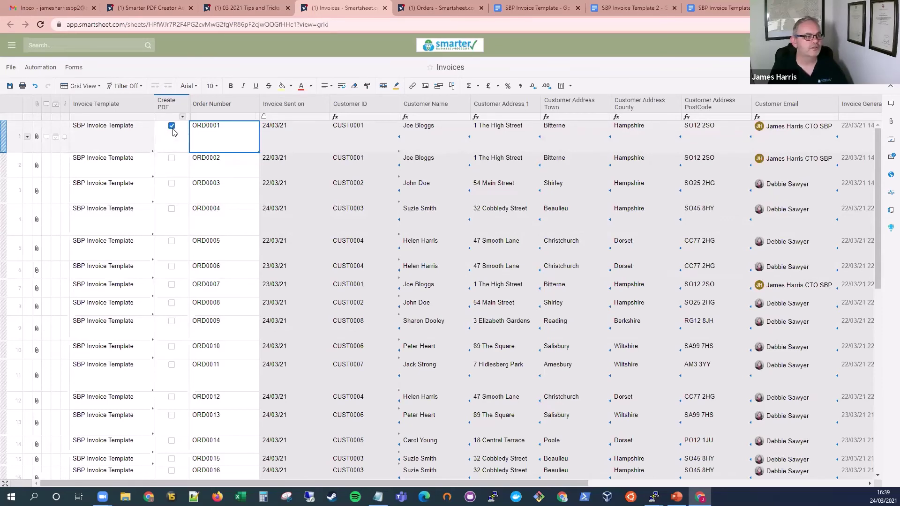
click(10, 87)
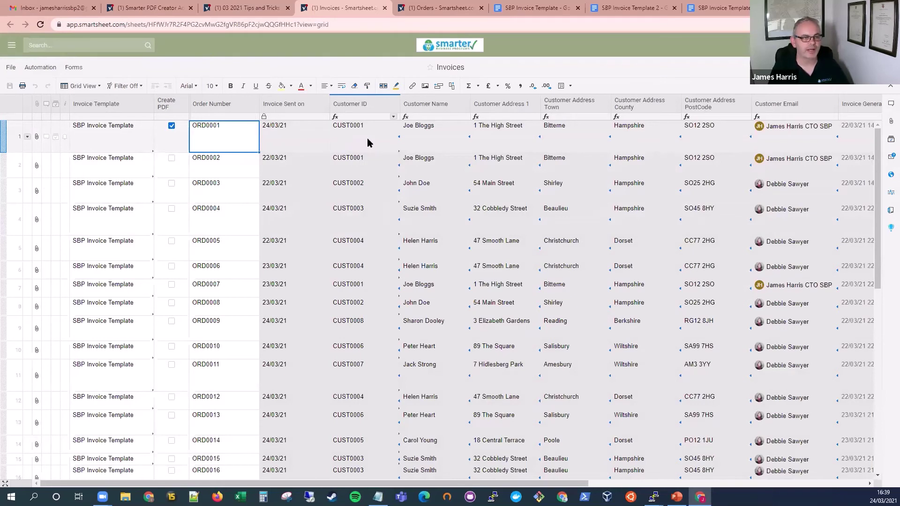
Refresh the sheet, then review the line items in row 1's attached SBP Invoice Example - INV0001.pdf and close it.
click(105, 138)
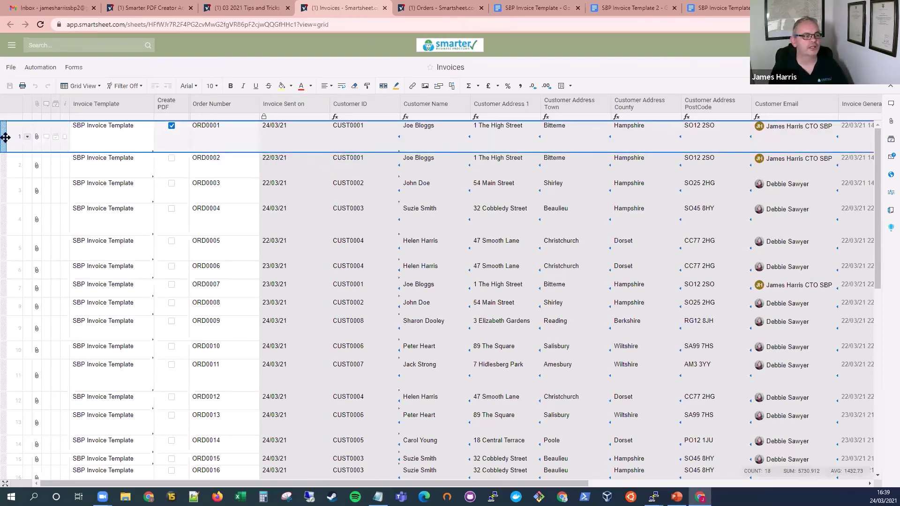
click(300, 137)
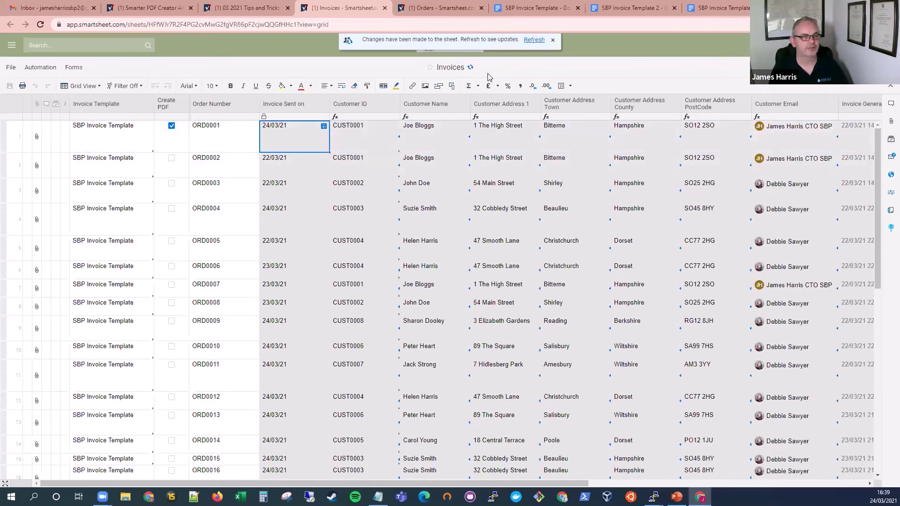
click(534, 42)
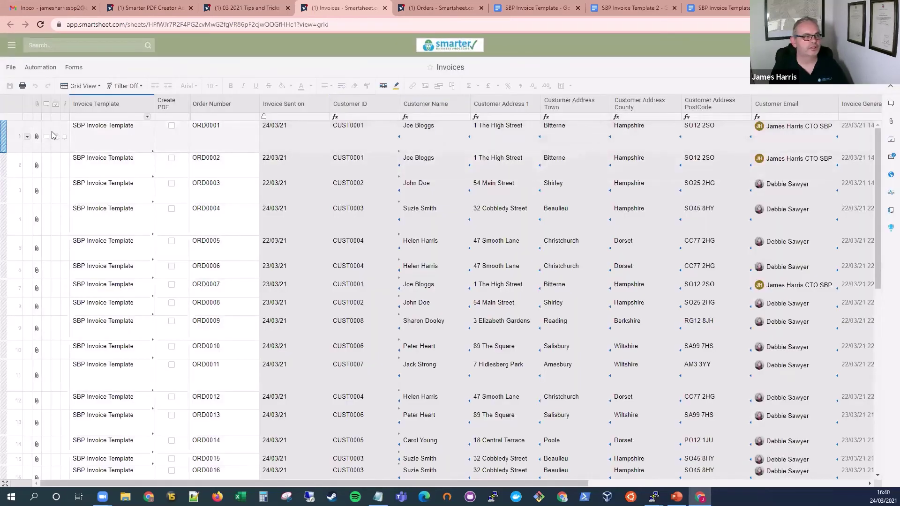
click(36, 136)
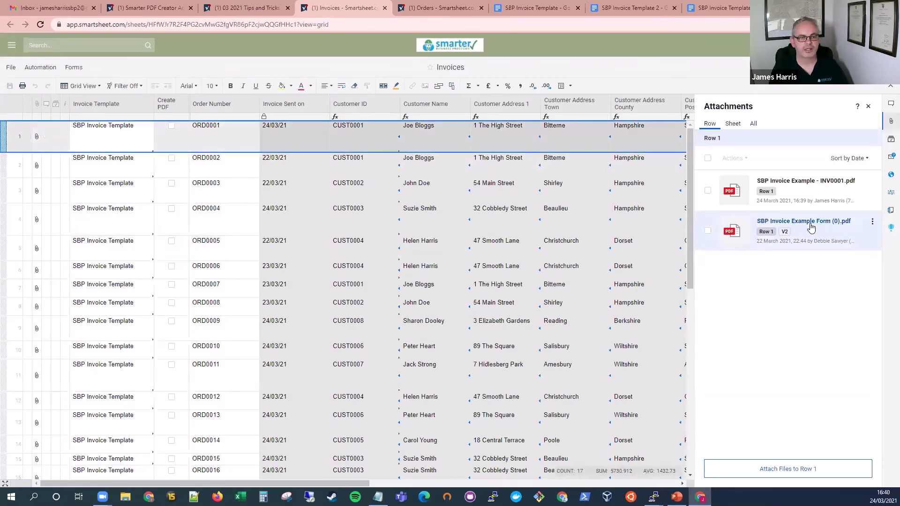
click(805, 182)
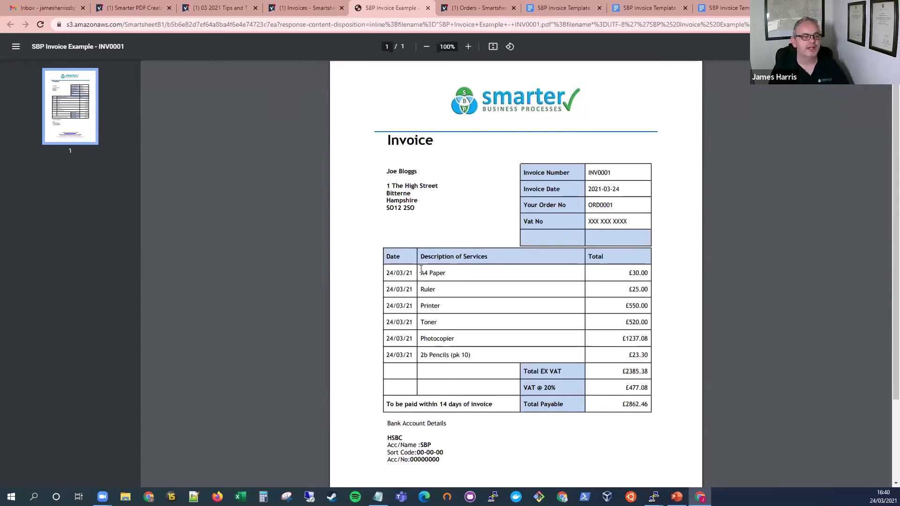
mouse_move(394, 274)
mouse_down()
mouse_move(539, 365)
mouse_move(513, 354)
mouse_up()
click(426, 337)
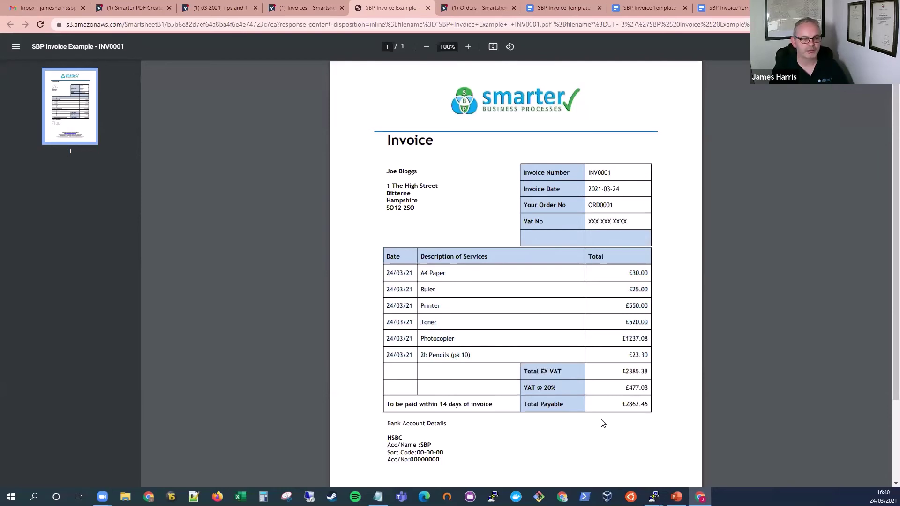
click(427, 8)
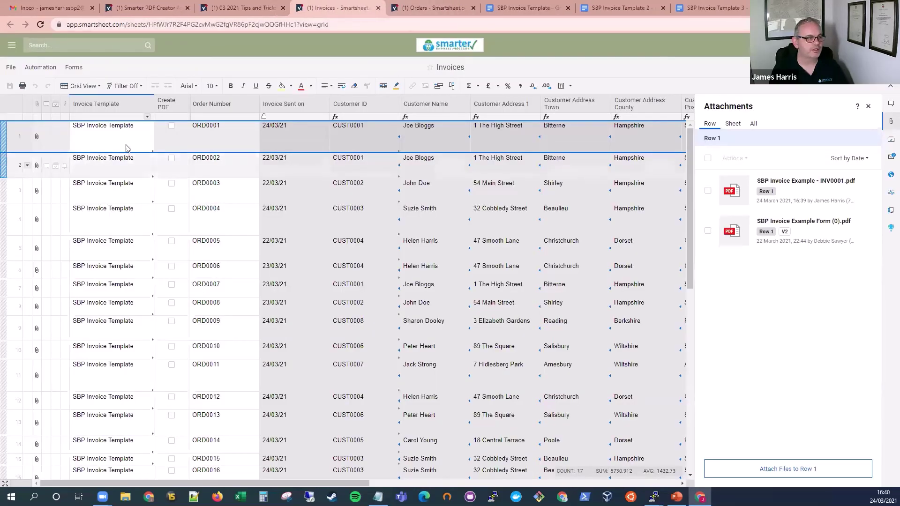
Set ORD0001's invoice template to SBP Invoice Template 2, mark it for PDF creation, and save the sheet.
click(140, 134)
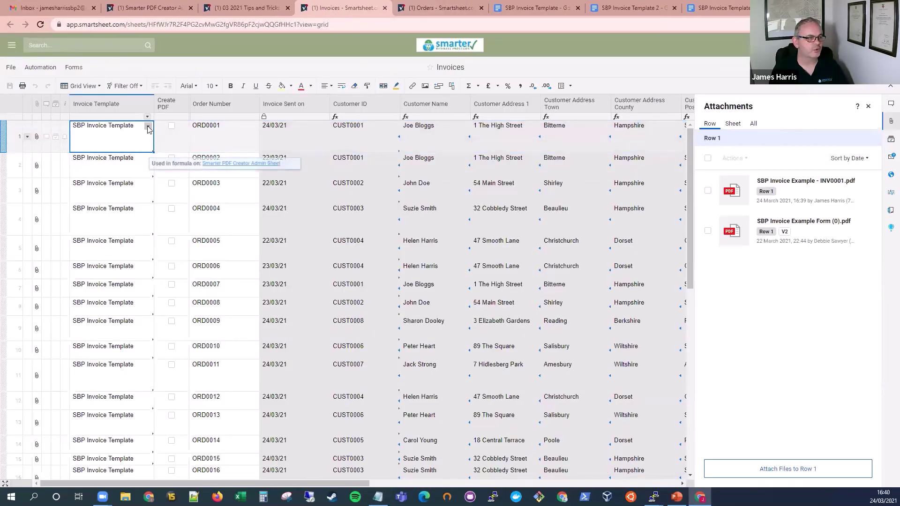
click(148, 127)
click(101, 167)
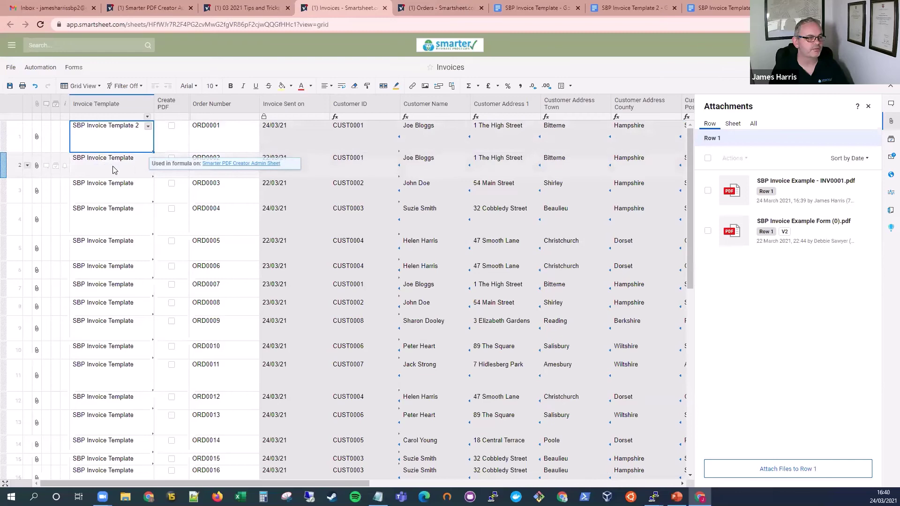
click(172, 126)
click(10, 86)
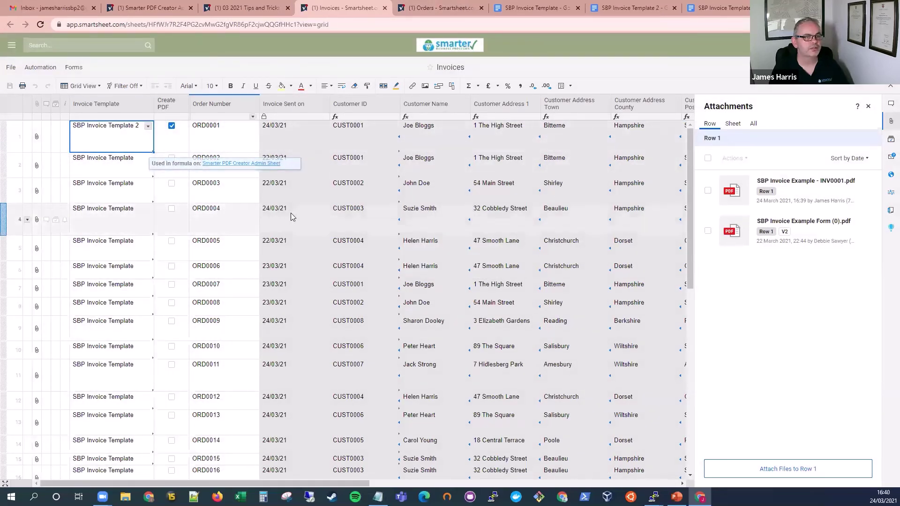
Switch to the SBP Invoice Template document in Google Docs and examine its name, address, invoice number, invoice date and order number placeholders.
click(539, 11)
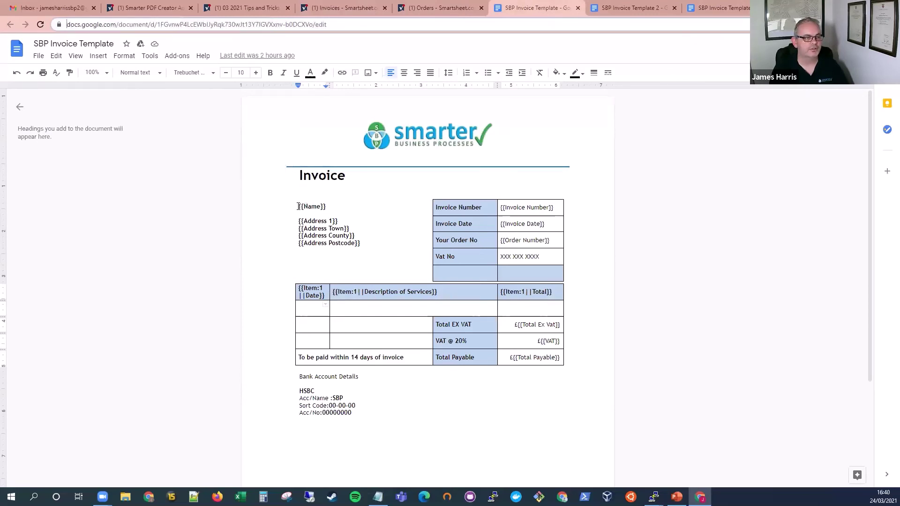
drag(299, 206, 325, 206)
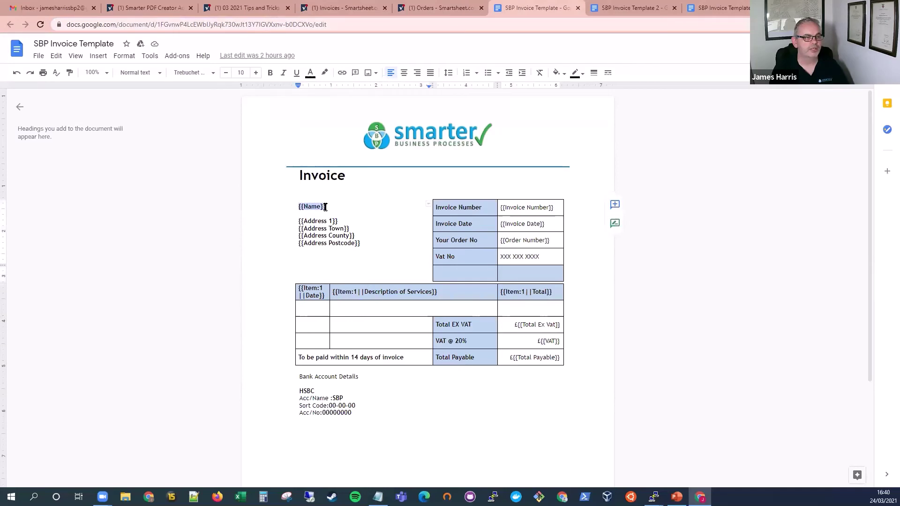
click(325, 207)
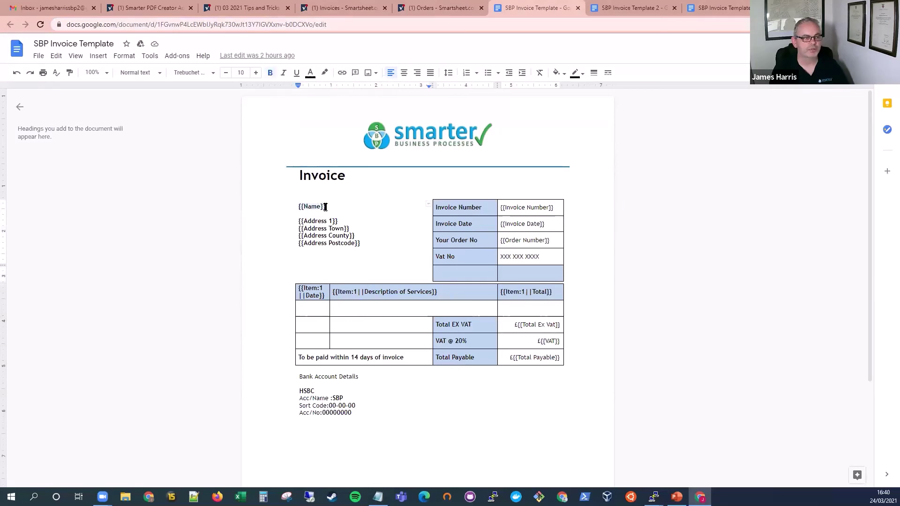
shift+click(295, 206)
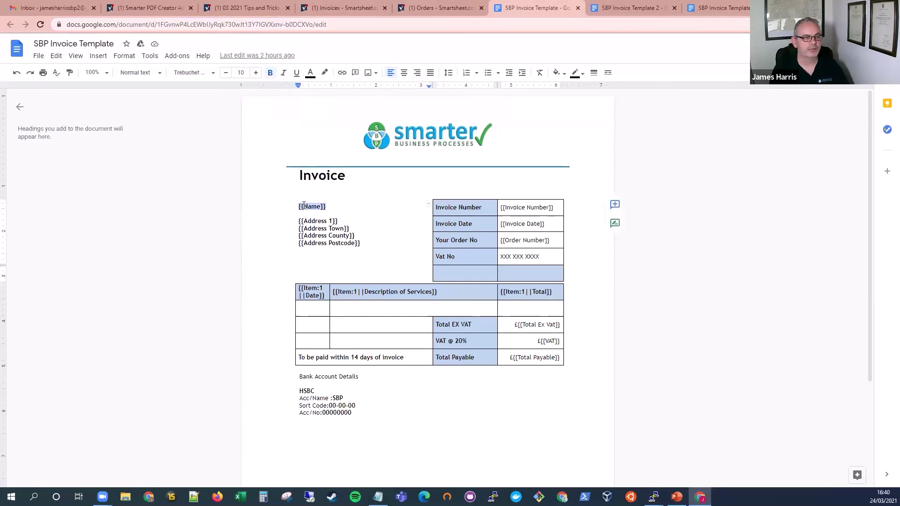
click(303, 207)
shift+click(319, 208)
click(320, 208)
double_click(511, 209)
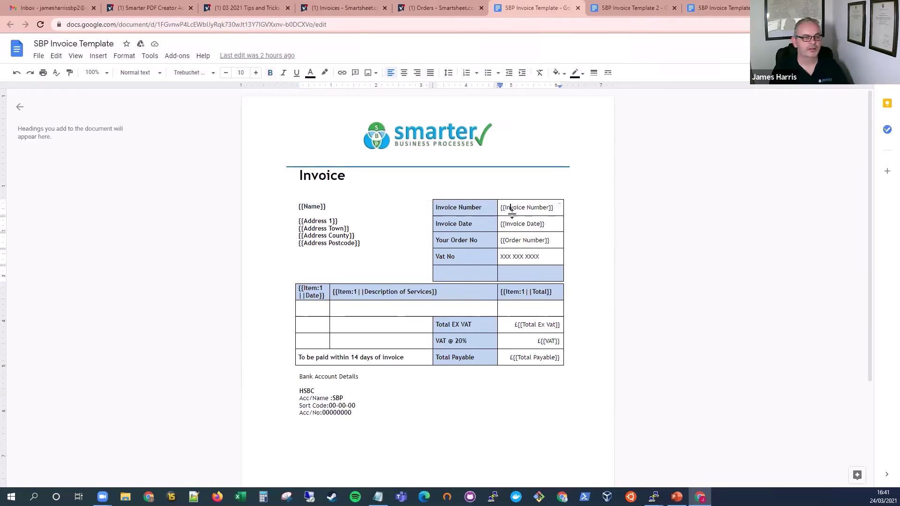
double_click(515, 225)
click(521, 240)
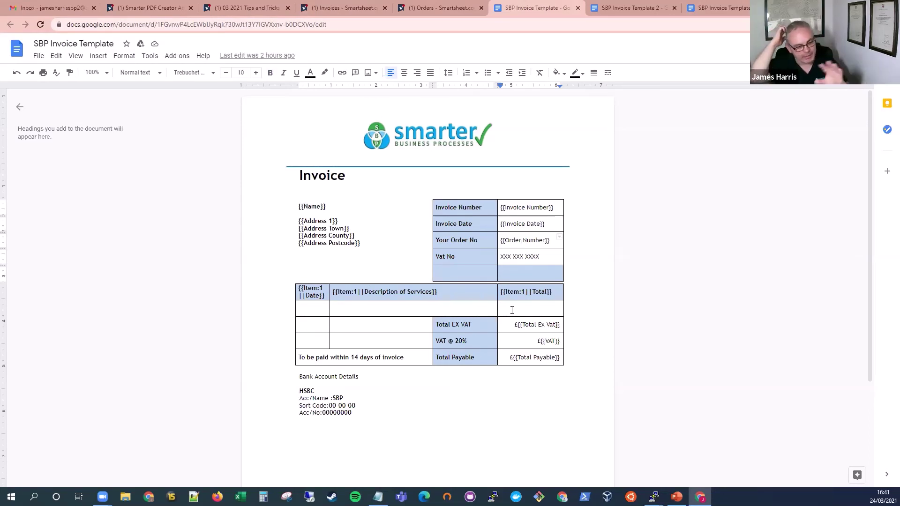
click(328, 221)
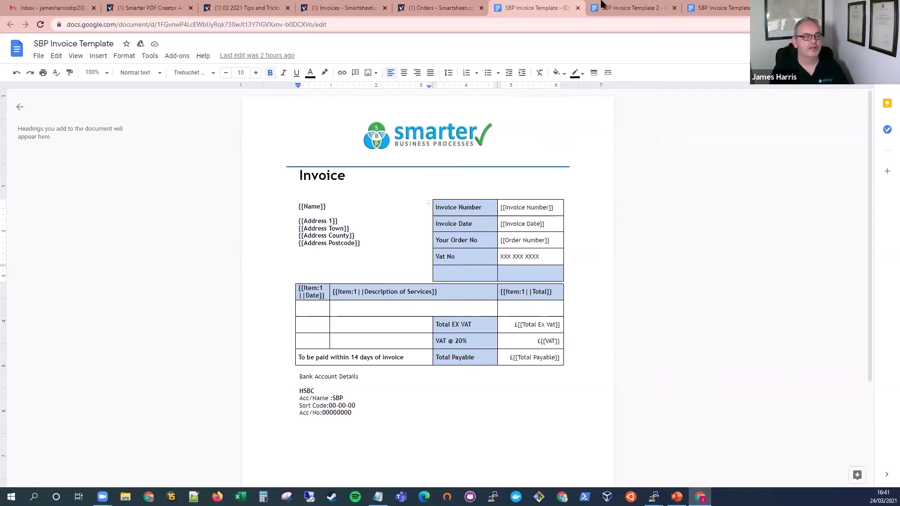
Look over the SBP Invoice Template 2 document, then refresh the Invoices sheet and review row 1's updated SBP Invoice Example - INV0001.pdf.
click(625, 8)
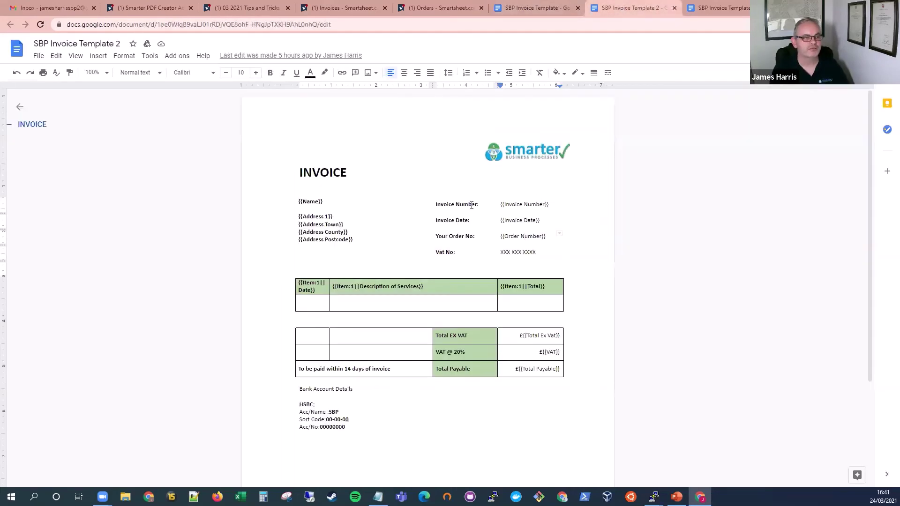
click(335, 8)
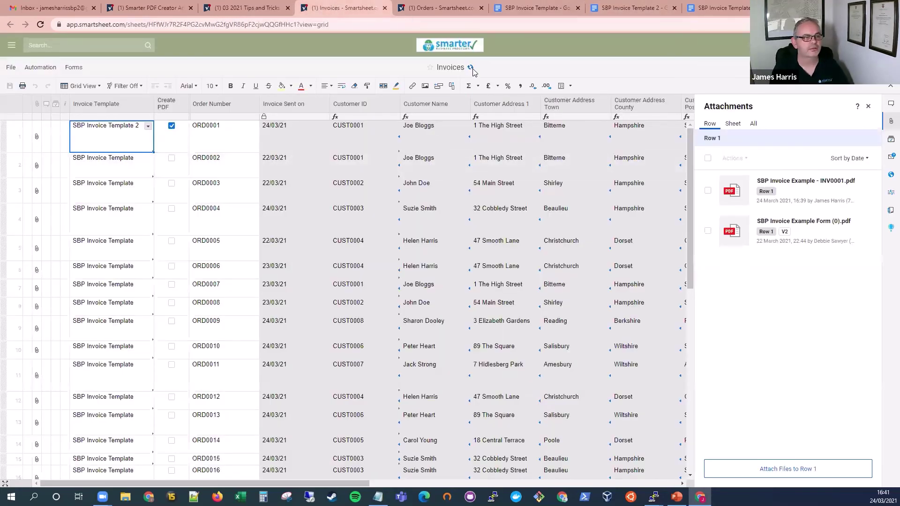
click(471, 67)
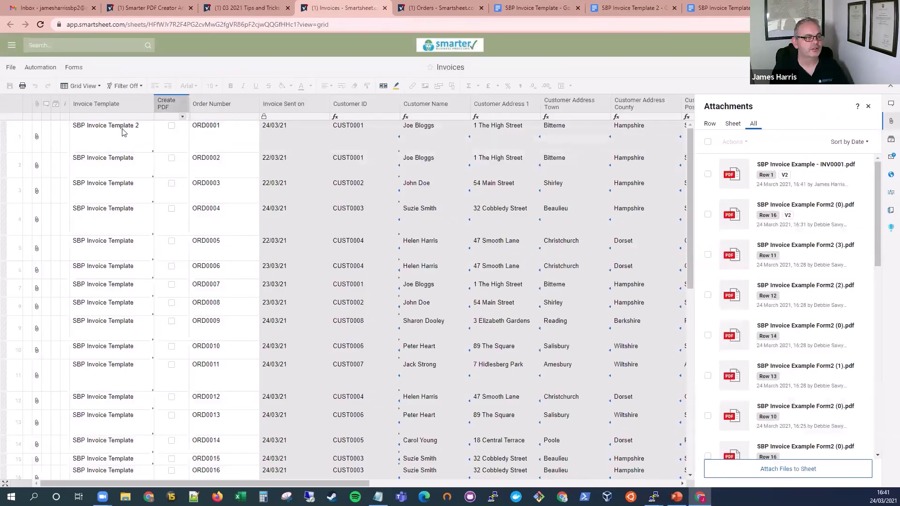
click(37, 139)
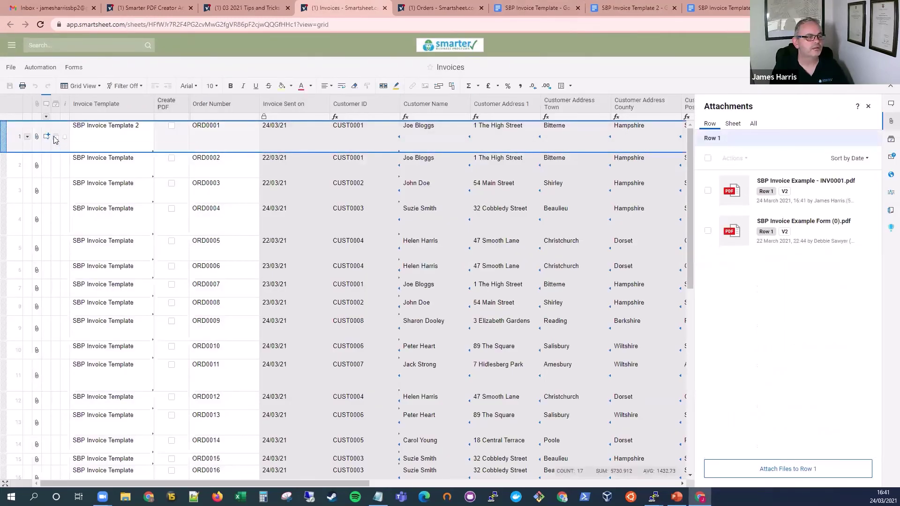
click(803, 182)
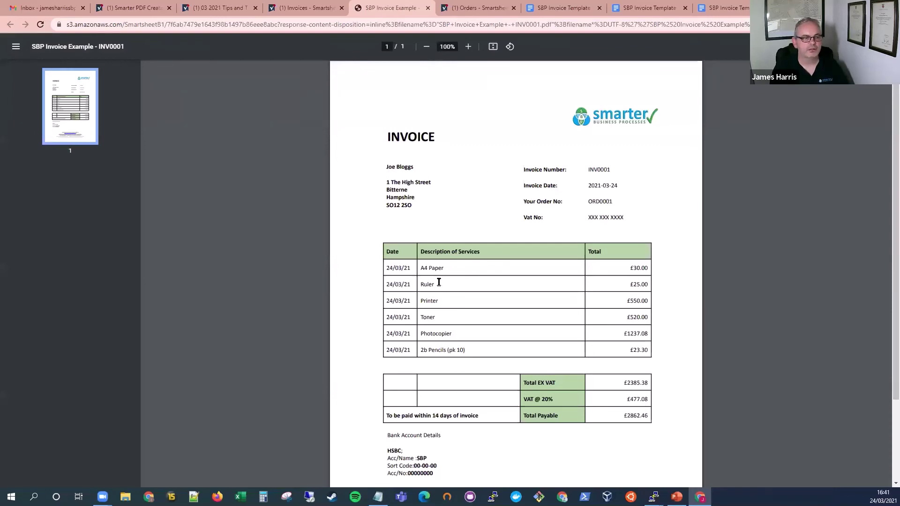
click(427, 8)
Compare the layouts of the SBP Invoice Template and SBP Invoice Template 2 documents in Google Docs.
click(481, 9)
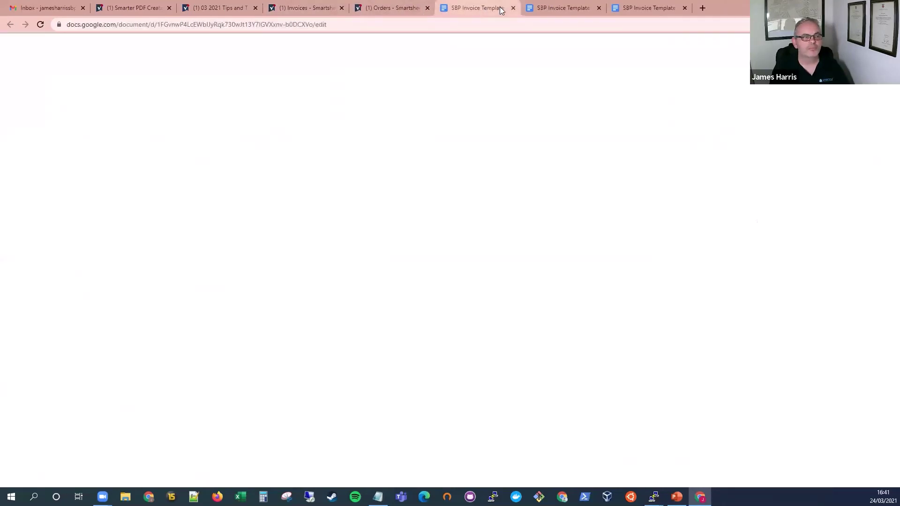
click(556, 9)
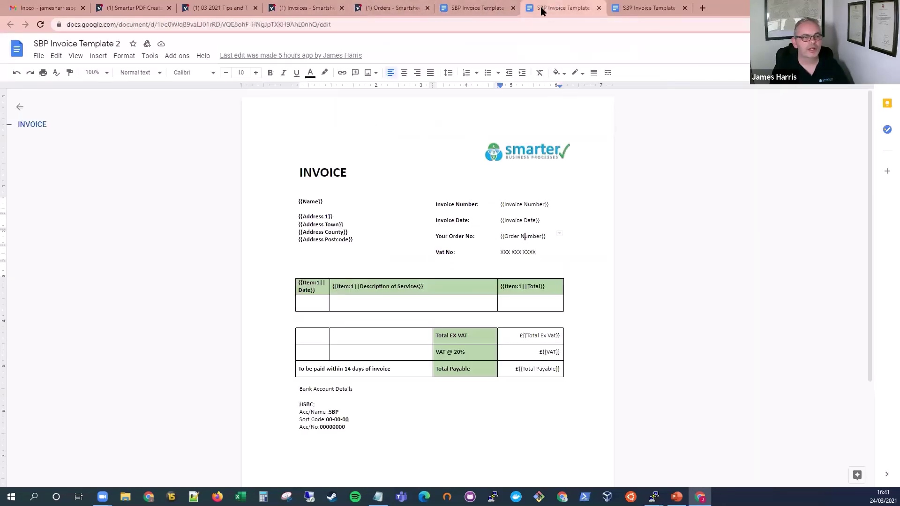
click(478, 8)
Switch to the Smarter PDF Creator Admin Sheet in Smartsheet and review the three SBP invoice templates in the Template Name column.
click(131, 10)
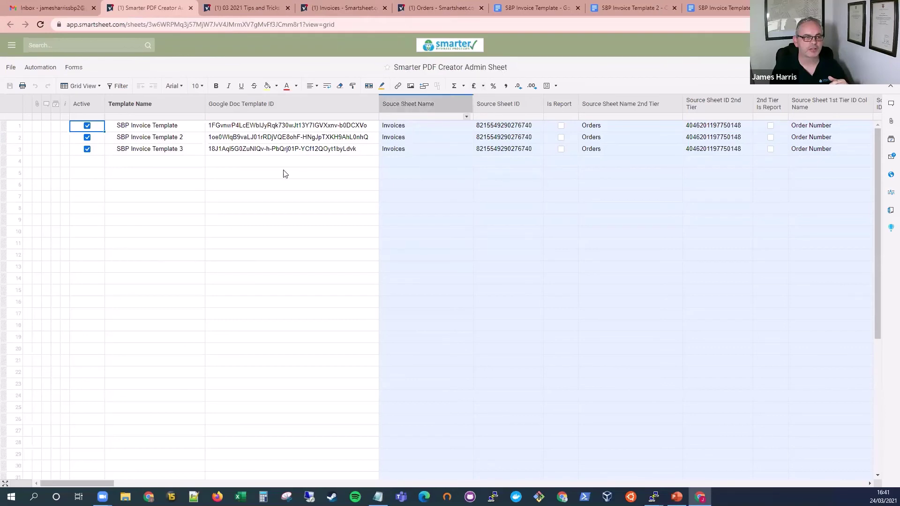
click(275, 161)
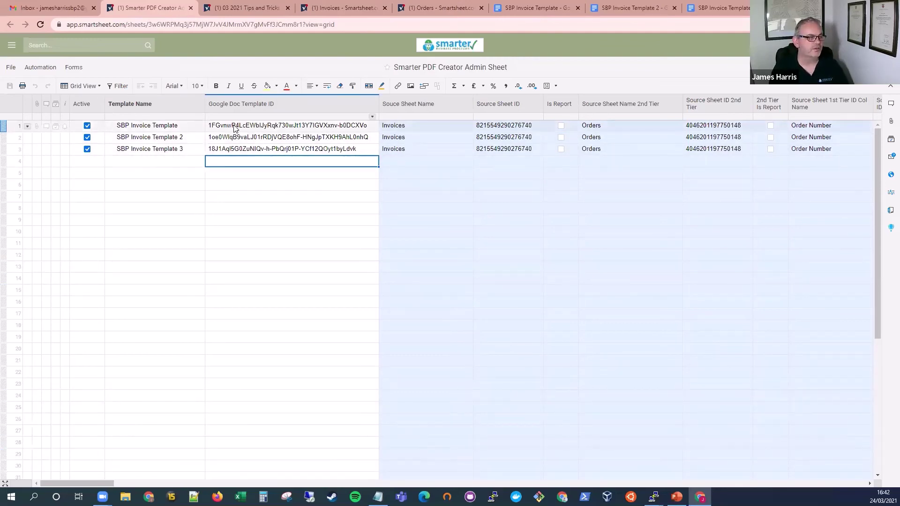
click(164, 128)
click(164, 140)
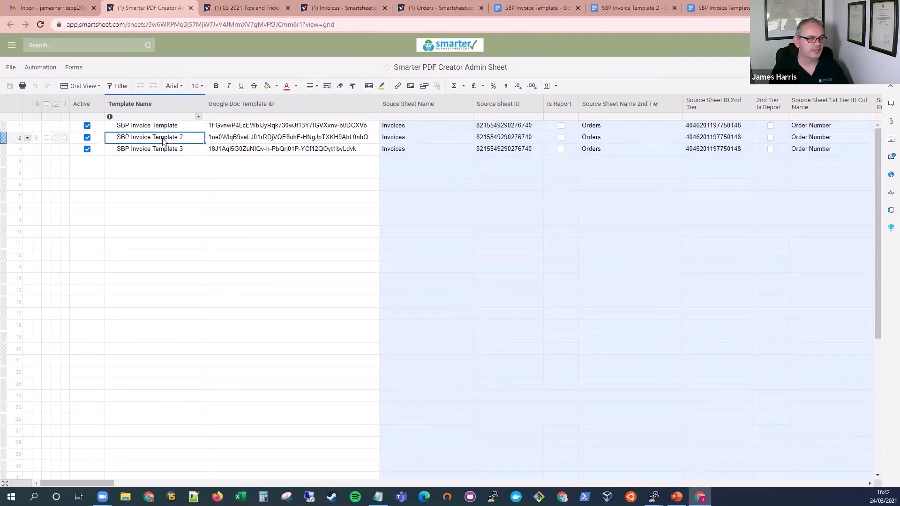
click(165, 150)
click(164, 125)
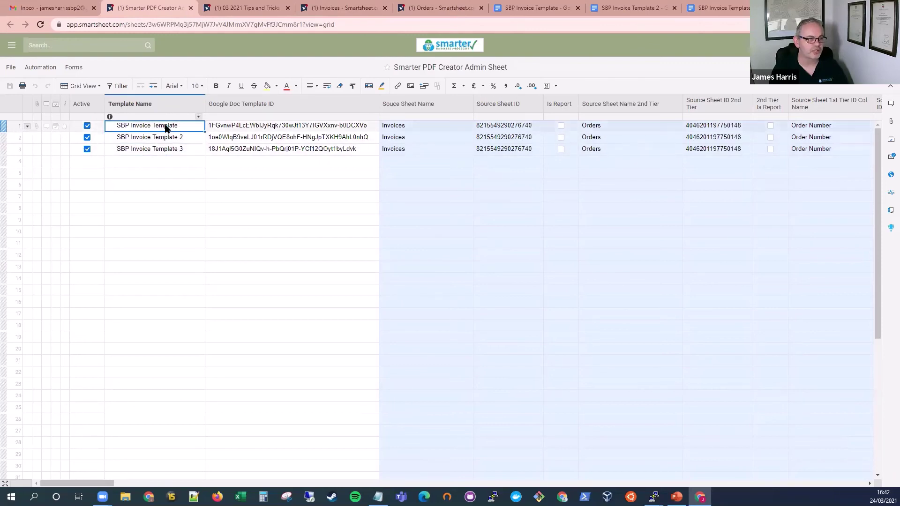
Compare the Google Doc Template ID of SBP Invoice Template with the ID in its document URL, then review the other templates' IDs.
click(265, 128)
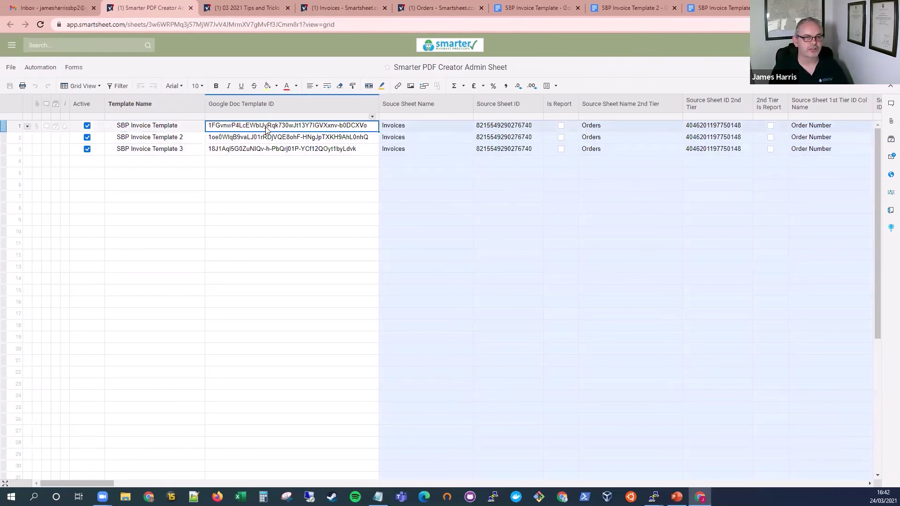
click(534, 11)
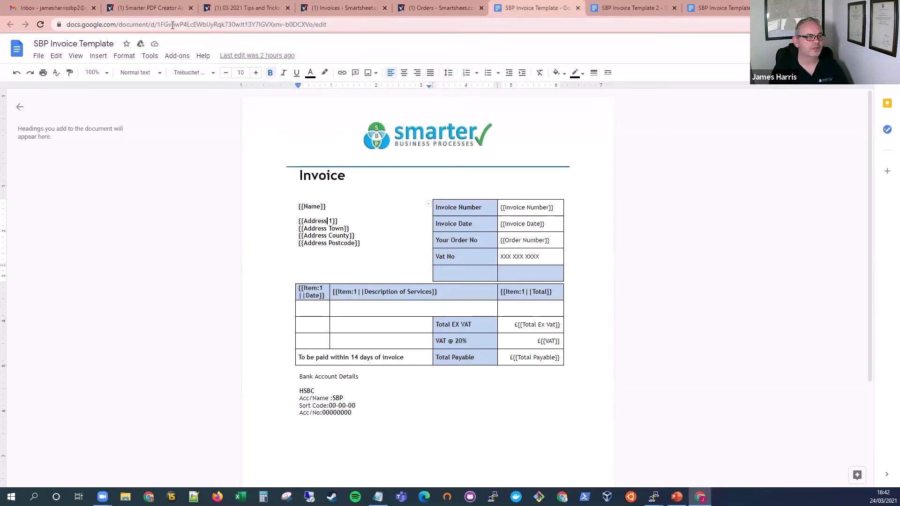
drag(159, 24, 311, 28)
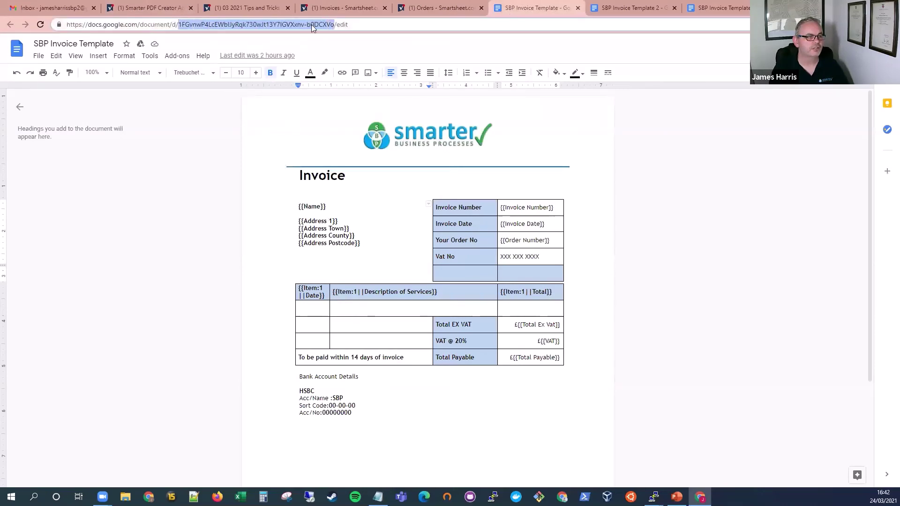
click(155, 8)
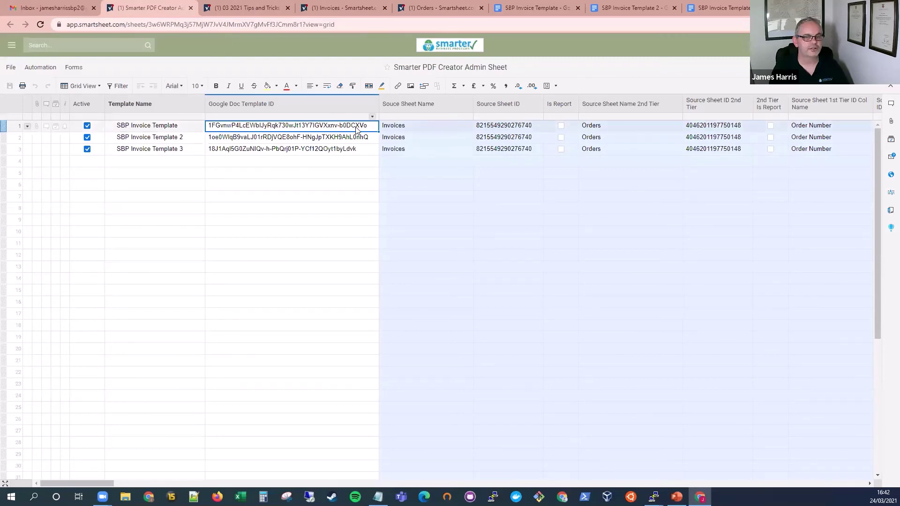
click(350, 137)
click(317, 149)
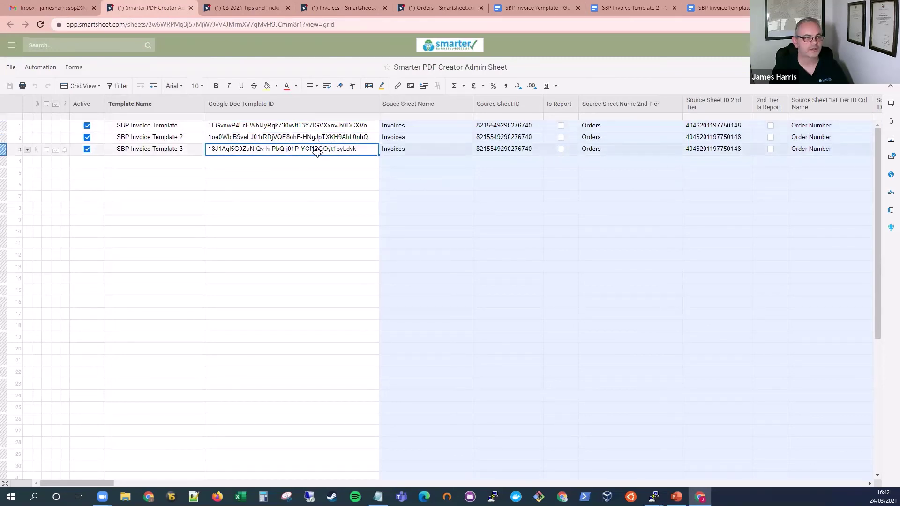
click(316, 125)
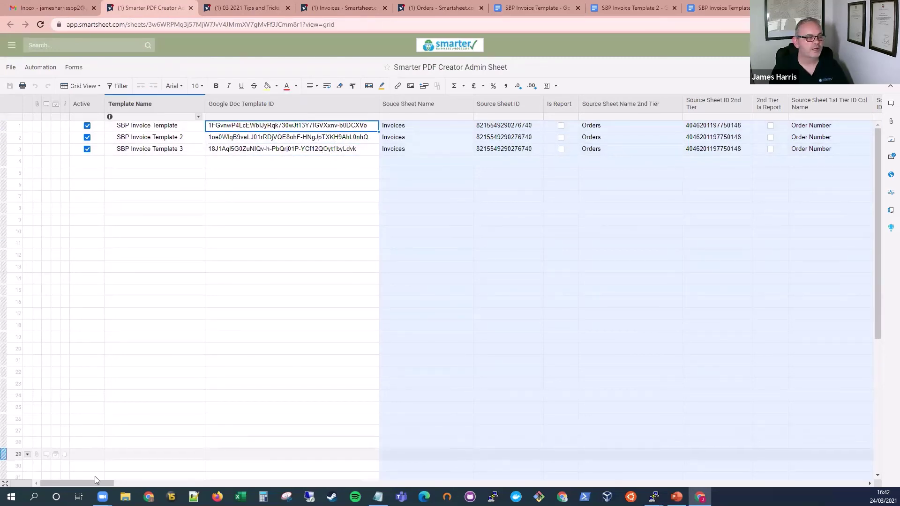
Examine the admin sheet's source settings, from the Invoices and Orders sheet names through the trigger columns to the Drive target folder ID.
drag(96, 483, 118, 482)
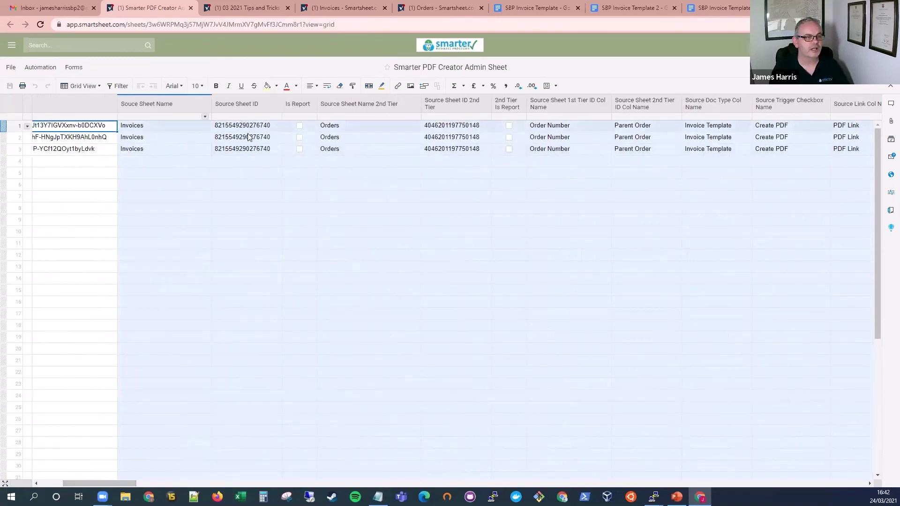
click(157, 125)
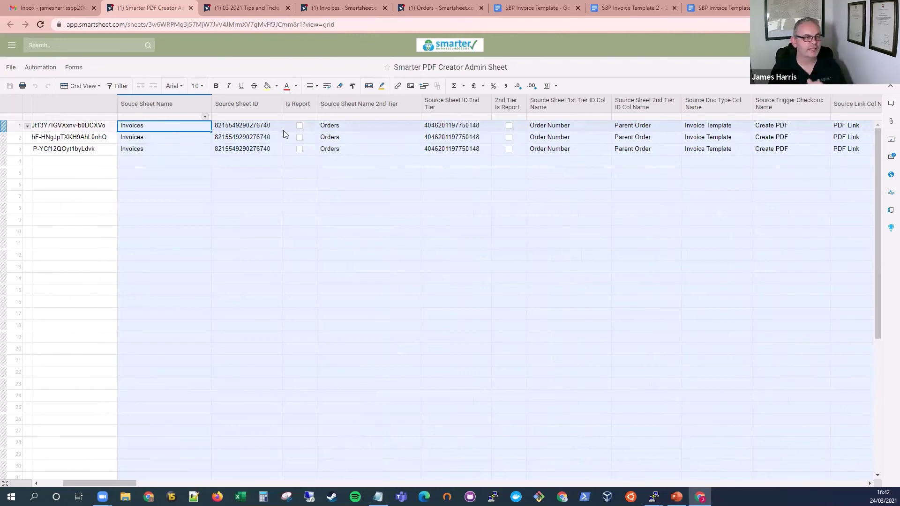
click(376, 128)
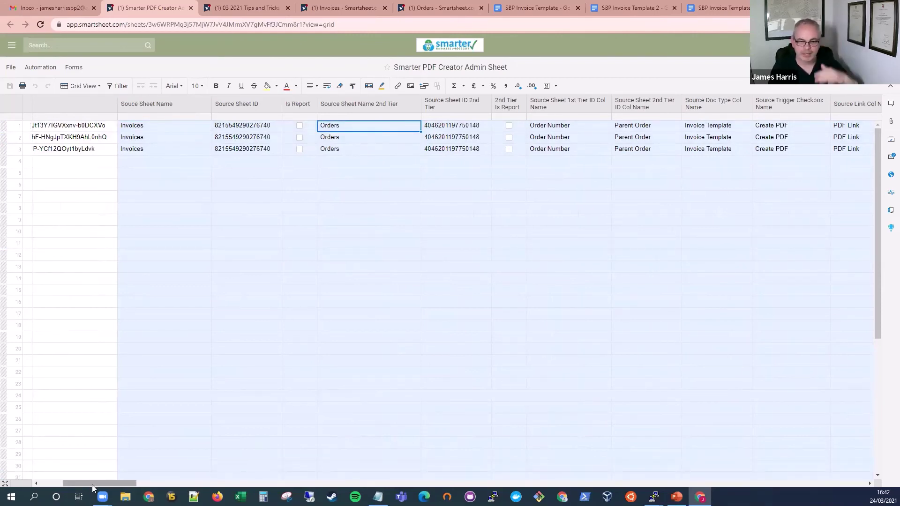
drag(92, 484, 108, 484)
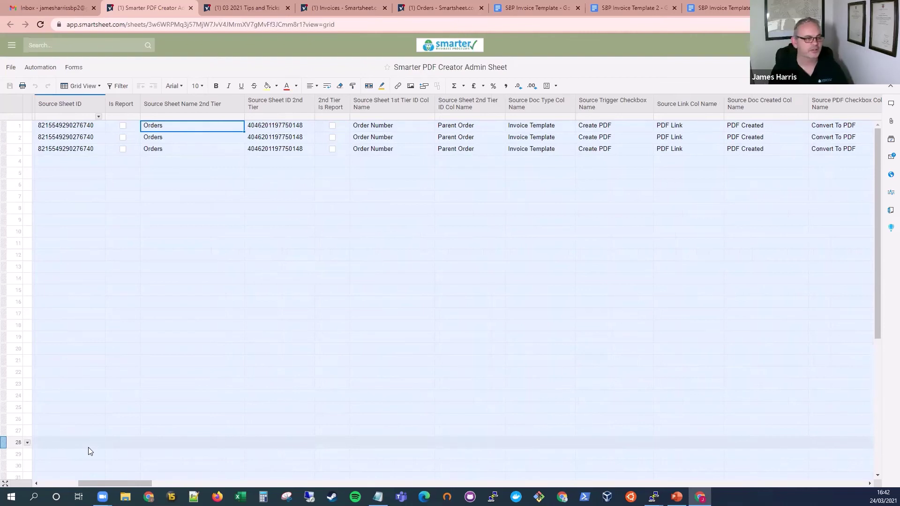
drag(123, 481, 220, 477)
click(342, 125)
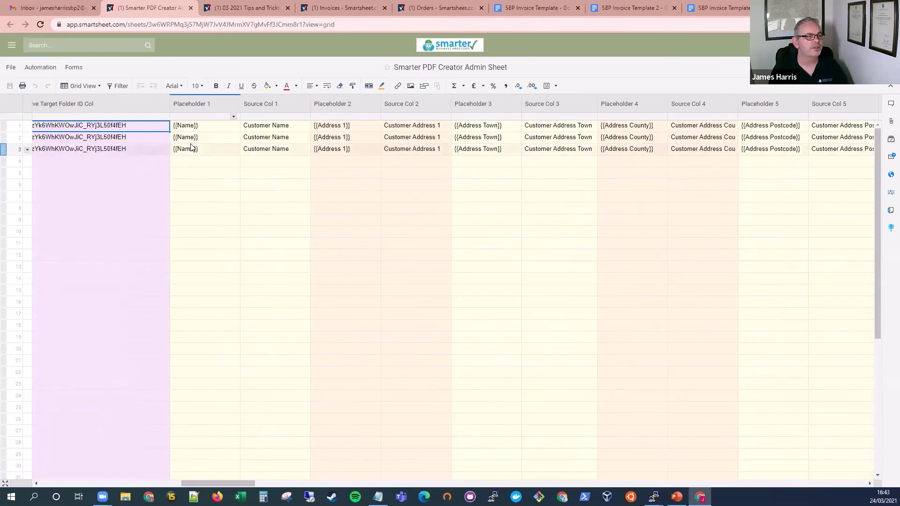
Check how the {{Name}} placeholder maps to the Customer Name source column, comparing it with that column in the Invoices sheet.
click(195, 130)
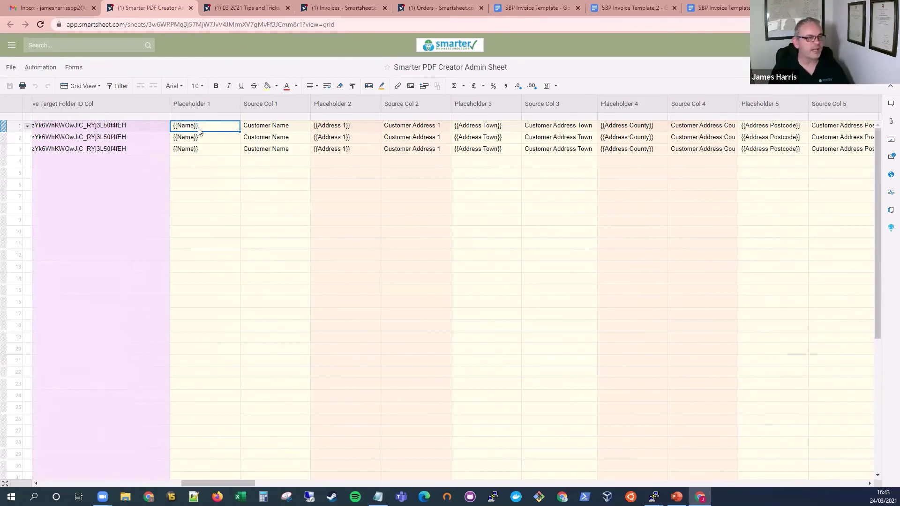
key(Down)
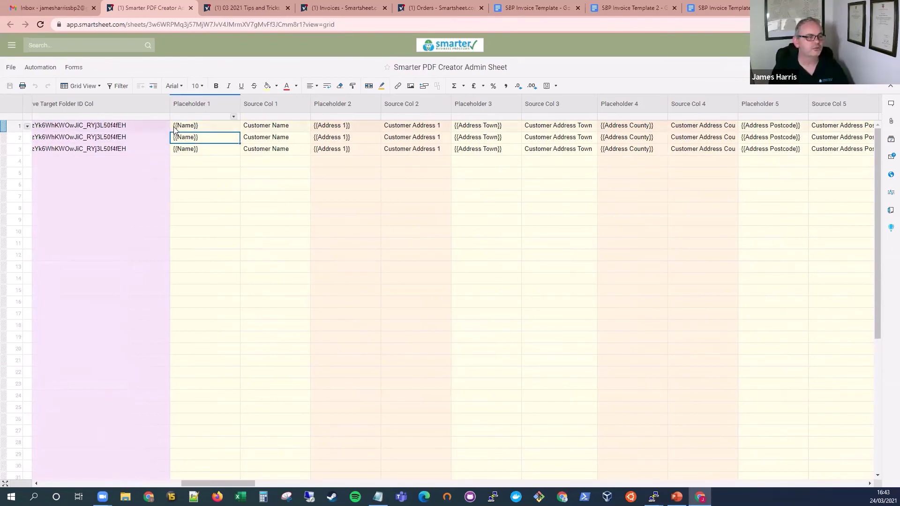
click(195, 129)
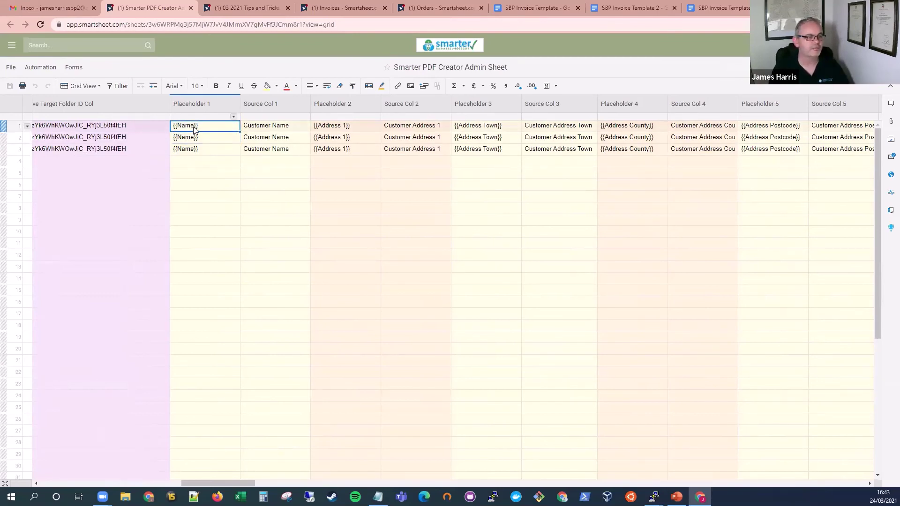
click(277, 130)
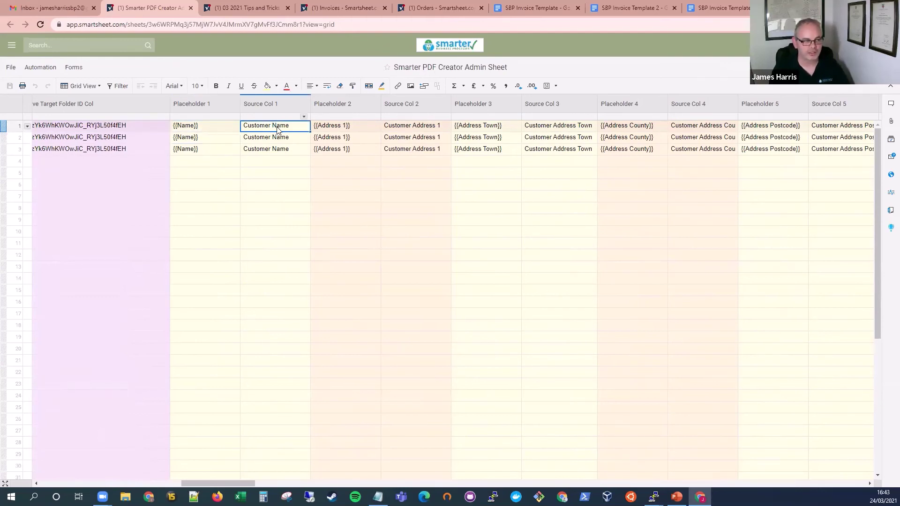
click(340, 7)
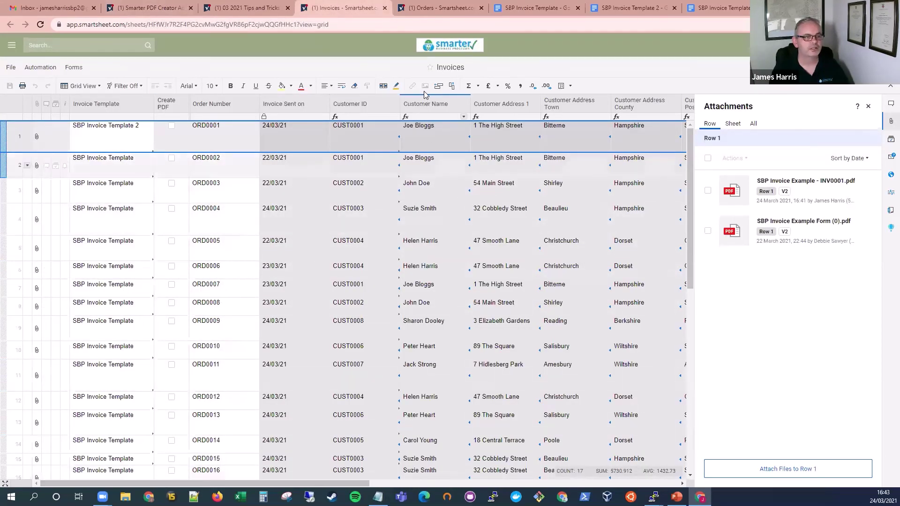
click(428, 135)
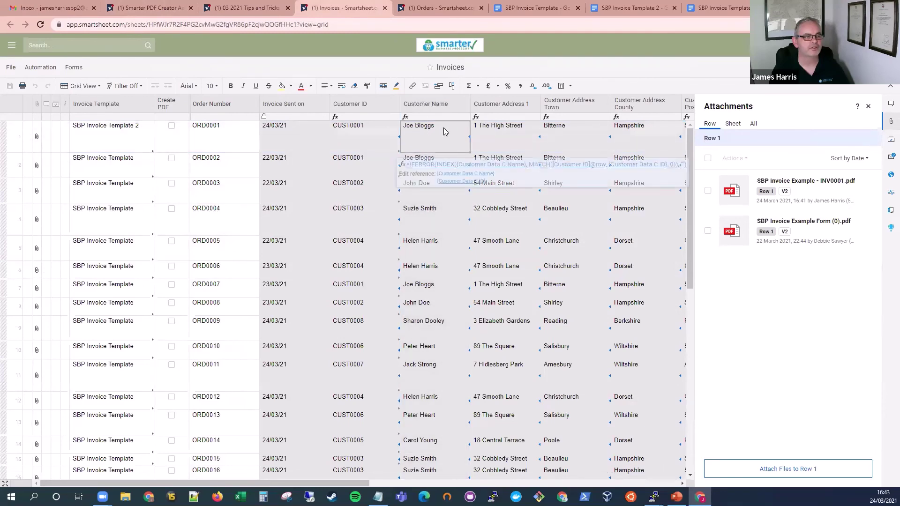
click(156, 7)
click(296, 126)
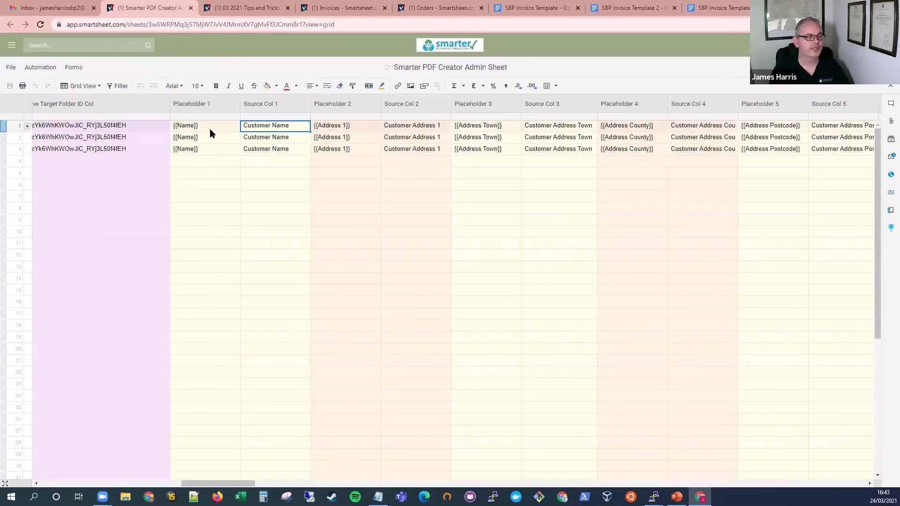
Review the mappings of the name, address, town, county and postcode placeholders to their source columns in row 1.
click(183, 130)
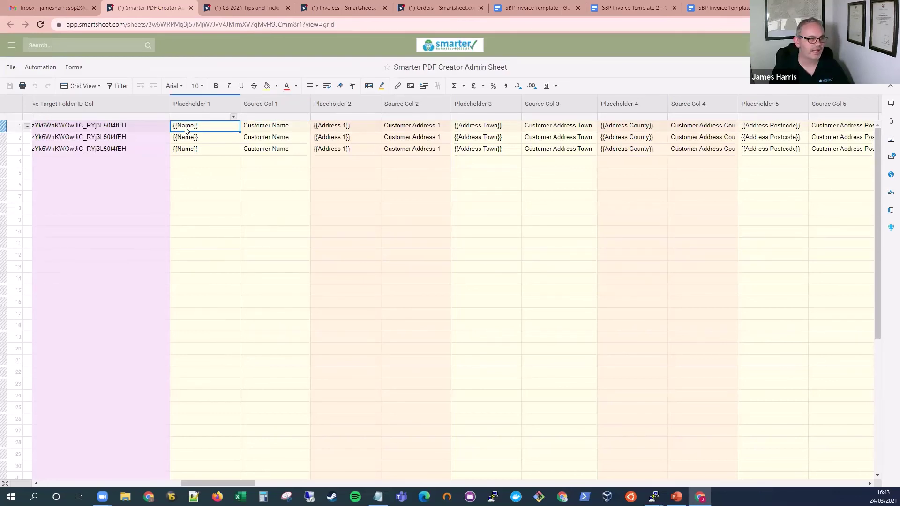
click(330, 130)
click(413, 127)
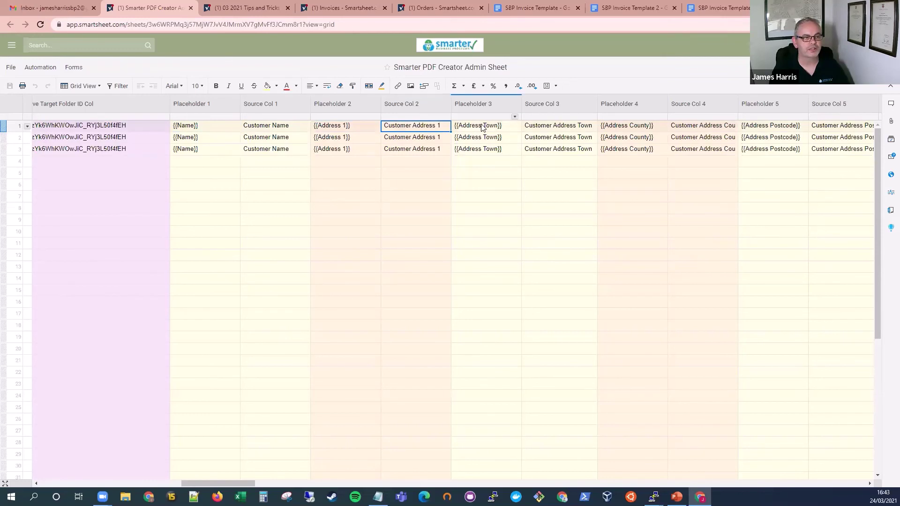
click(483, 127)
click(563, 125)
click(635, 127)
click(699, 126)
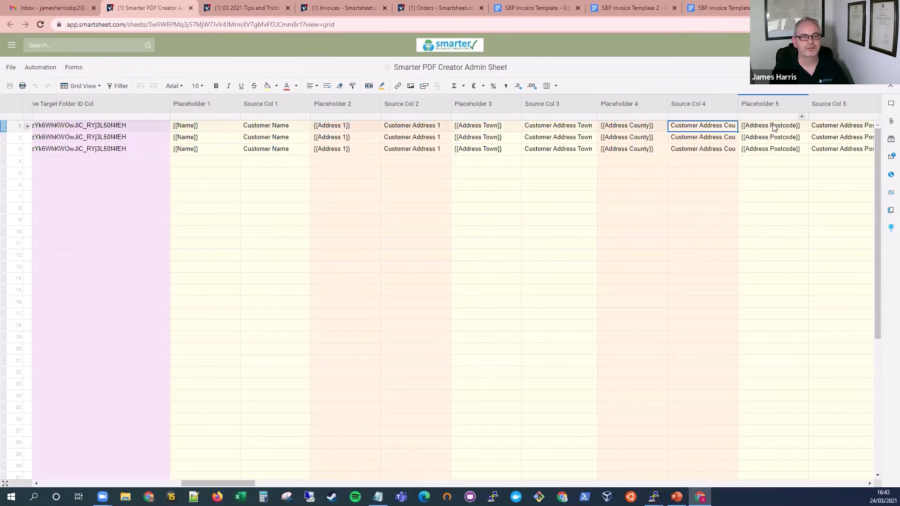
click(773, 128)
click(825, 125)
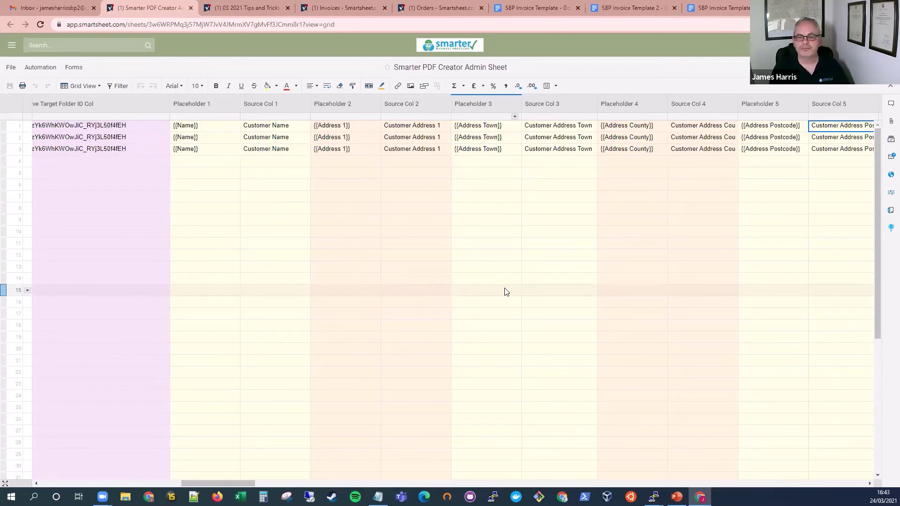
Review the Orders sheet and row 1's invoice template in Invoices, and examine the Hardware and Sundries sections of SBP Invoice Template 3.
click(442, 10)
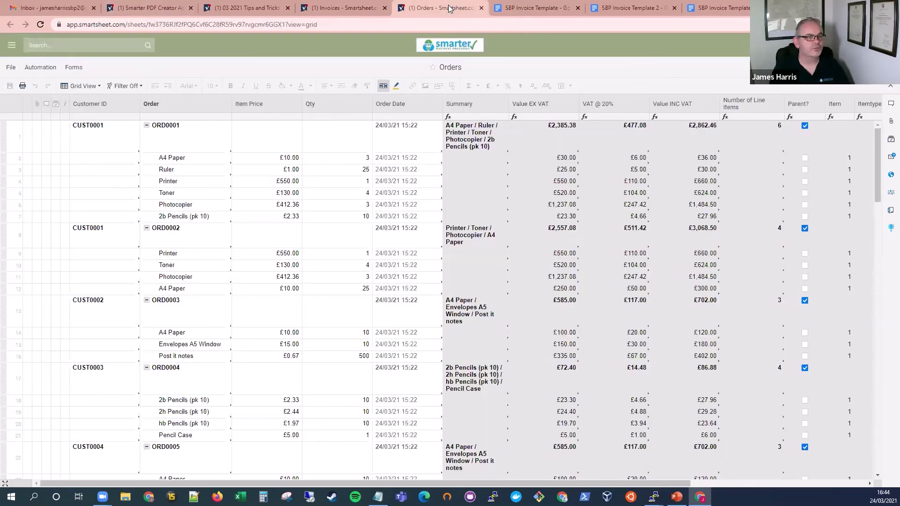
click(346, 9)
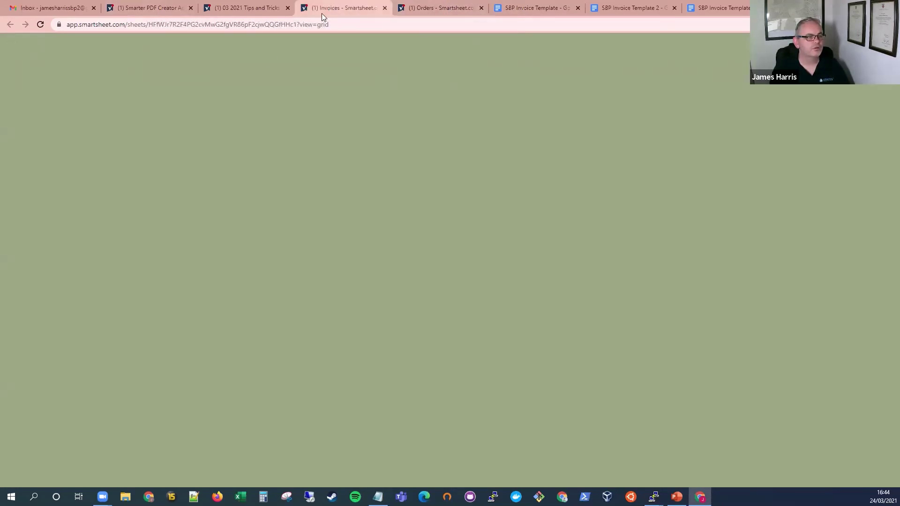
click(139, 132)
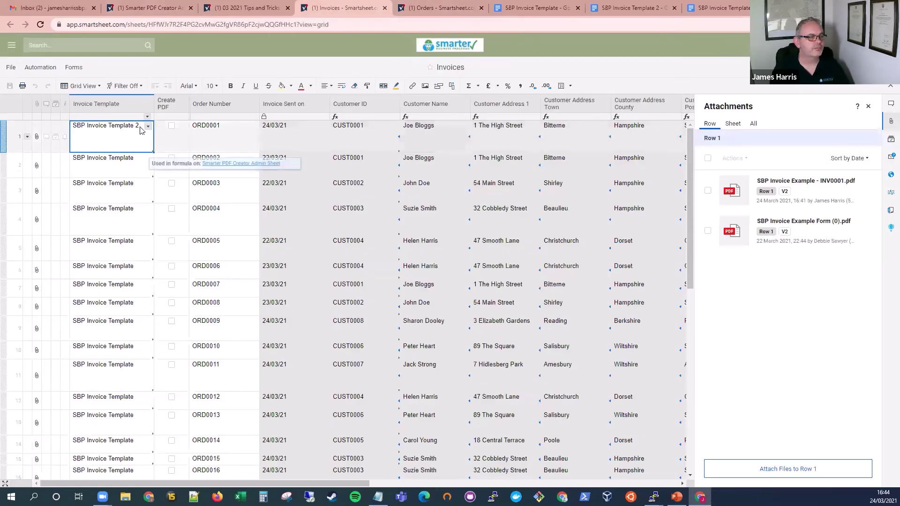
click(727, 7)
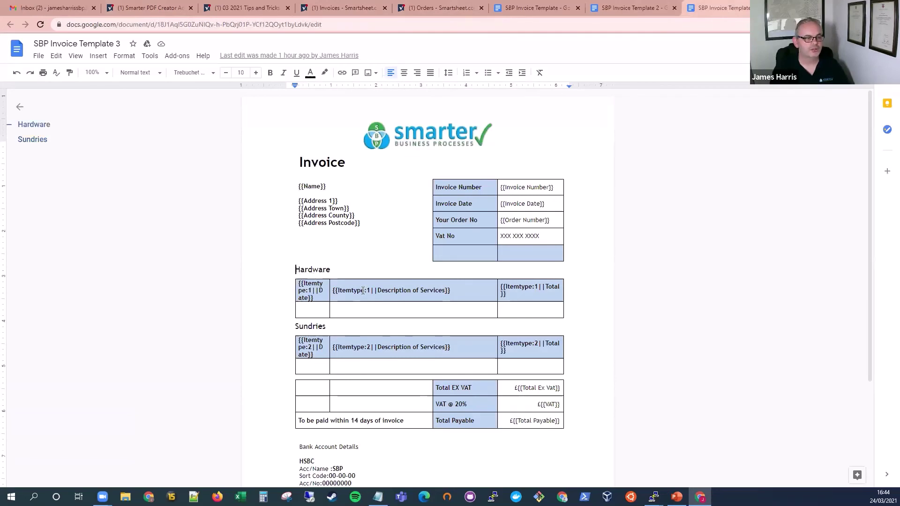
drag(296, 270, 363, 291)
click(345, 256)
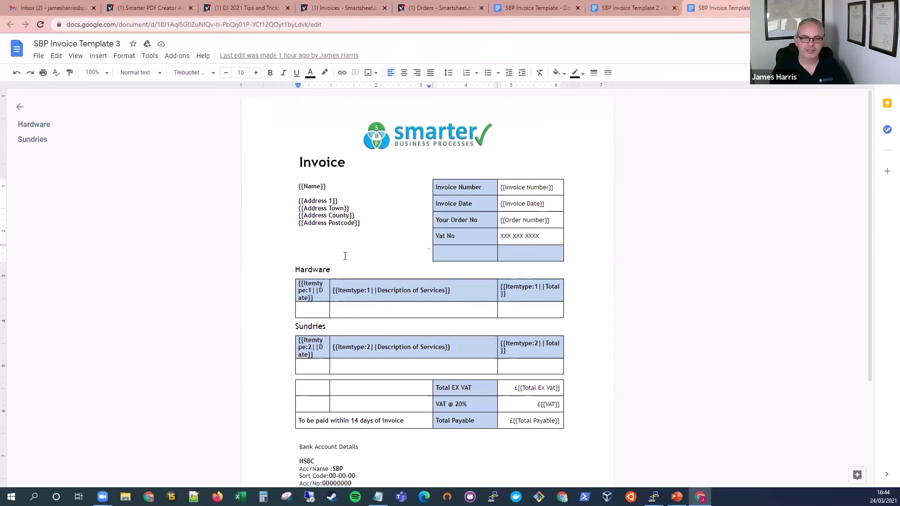
click(310, 269)
double_click(309, 269)
click(319, 269)
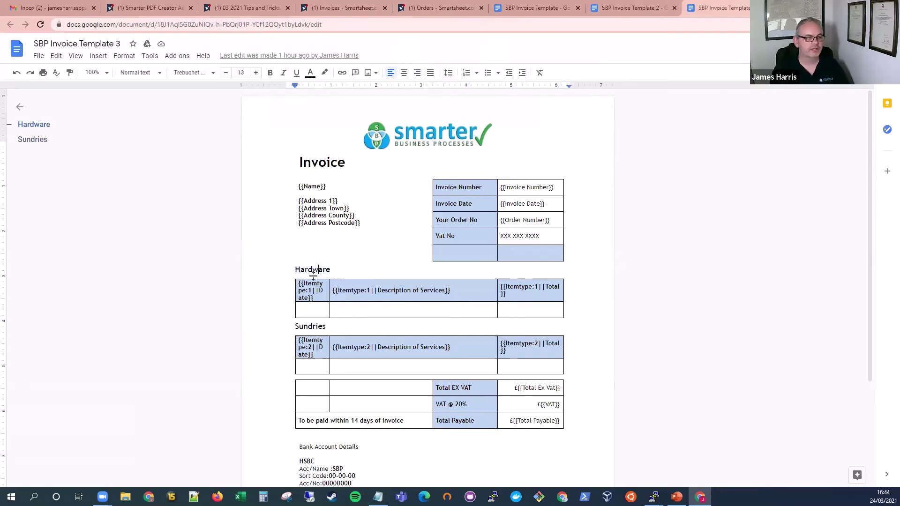
double_click(308, 327)
double_click(319, 271)
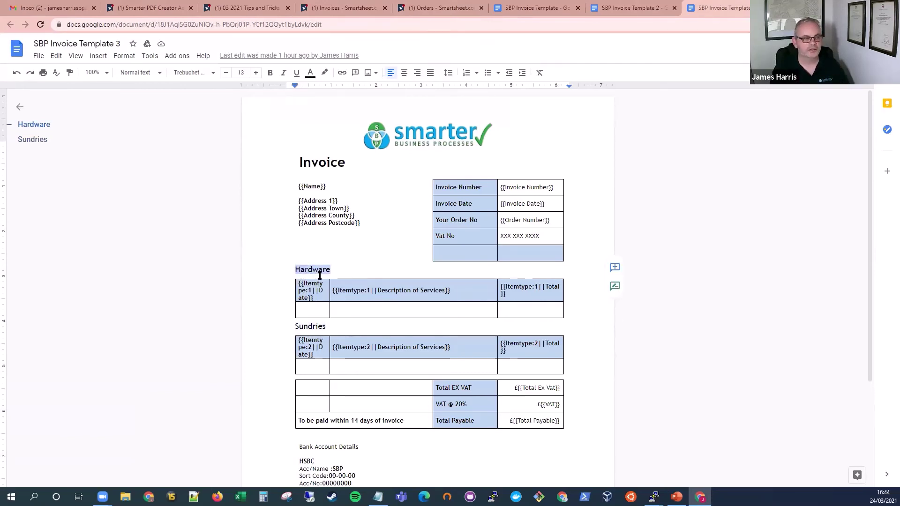
click(310, 269)
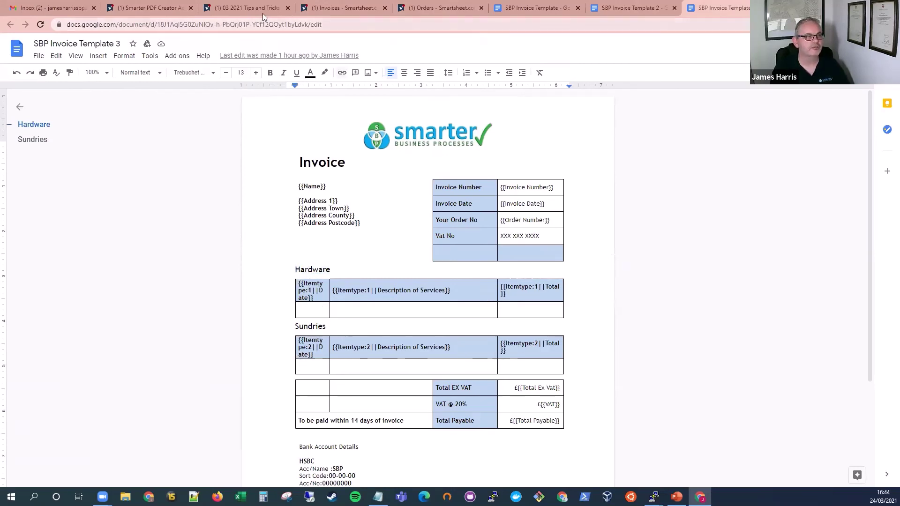
In Invoices row 1, set the invoice template to SBP Invoice Template 3, enable Create PDF and save the sheet.
click(339, 9)
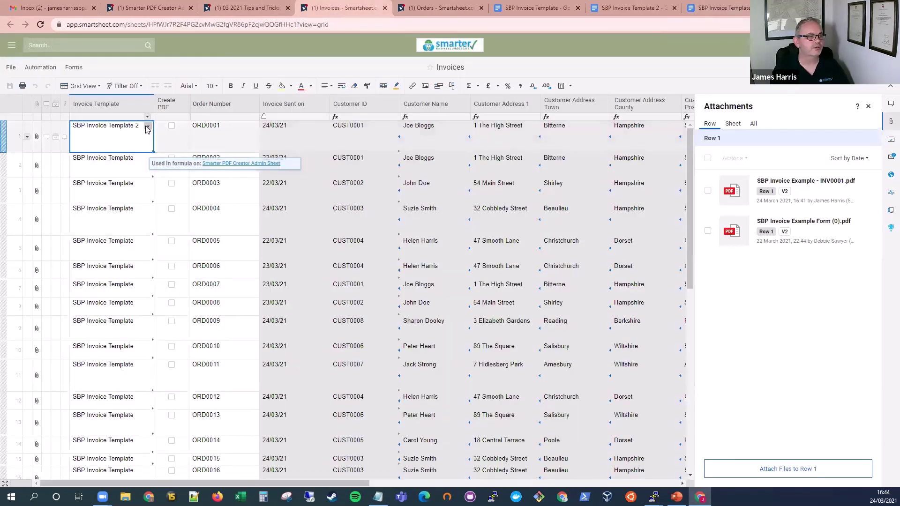
click(148, 128)
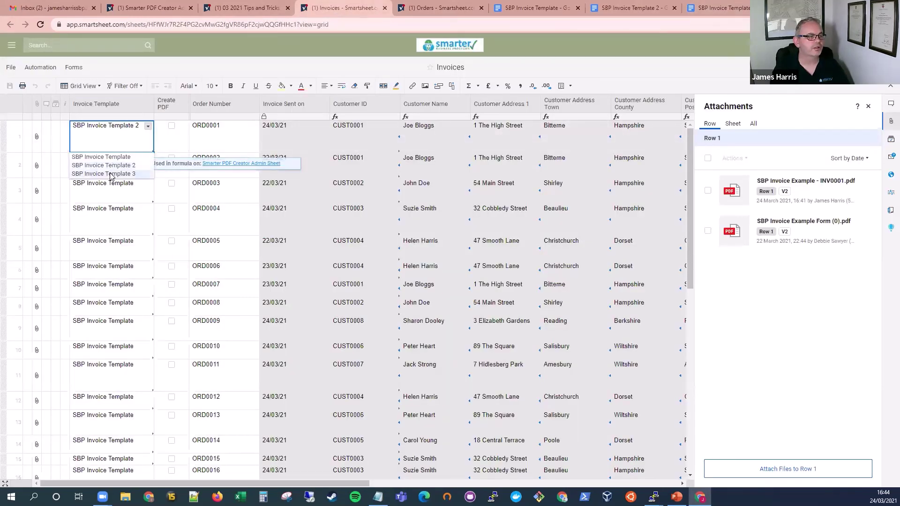
click(112, 175)
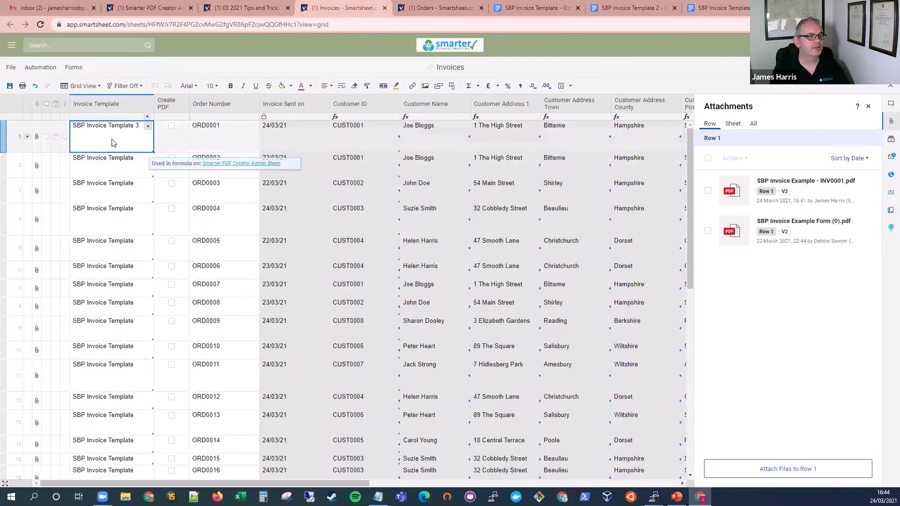
click(172, 125)
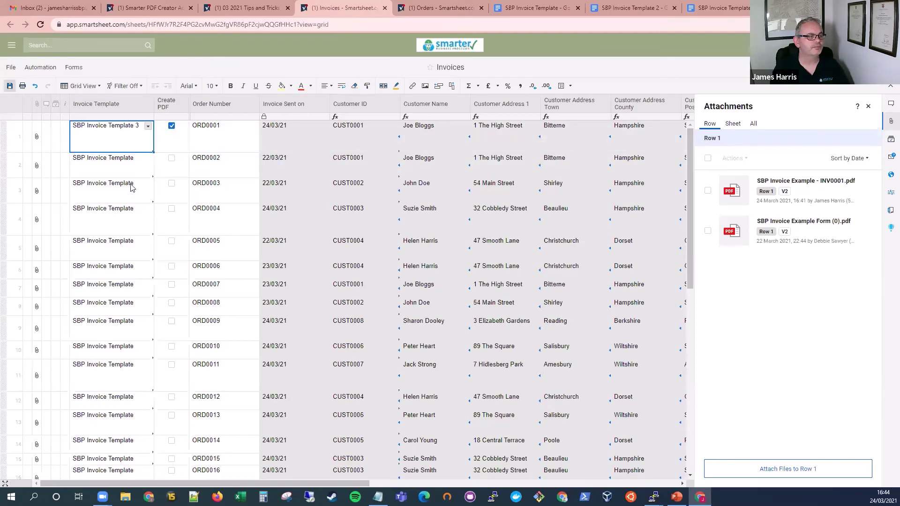
key(ctrl+s)
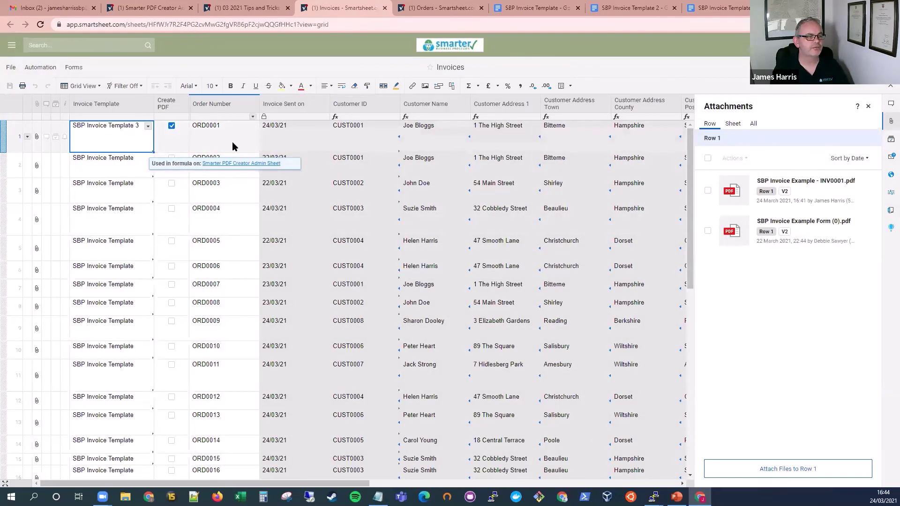
click(232, 142)
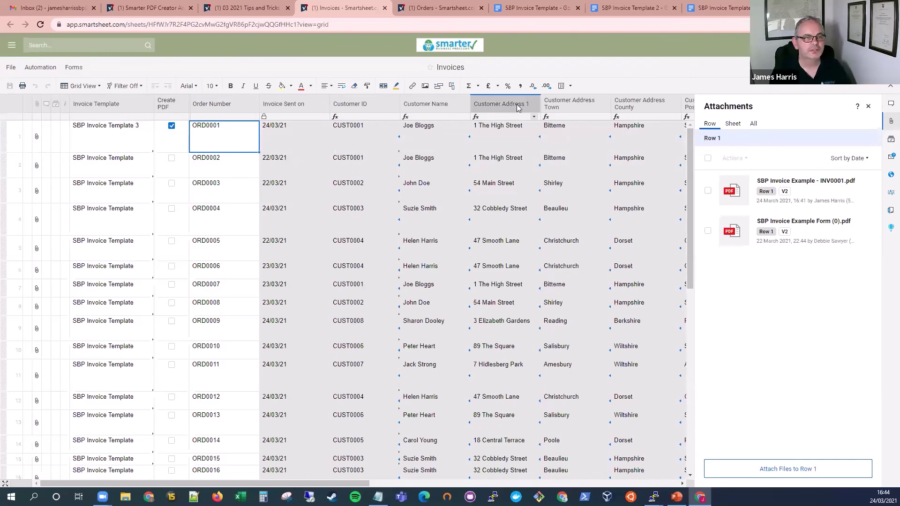
Compare the Itemtype:1 and Itemtype:2 placeholders in SBP Invoice Template 3 with the Itemtype column and its formula in the Orders sheet.
click(722, 7)
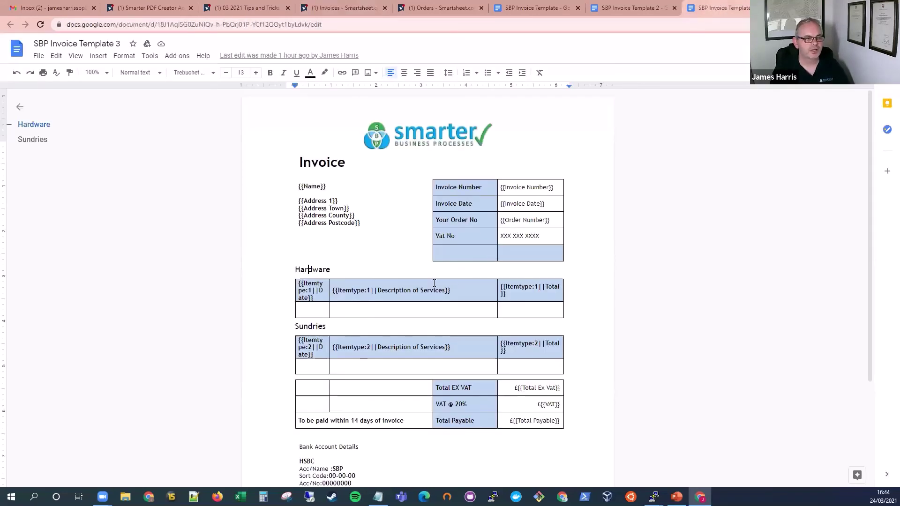
click(302, 283)
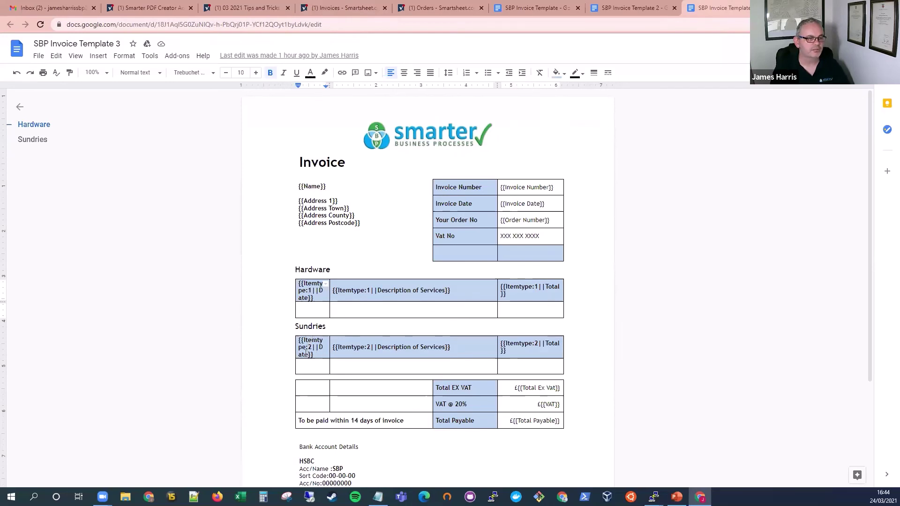
click(423, 10)
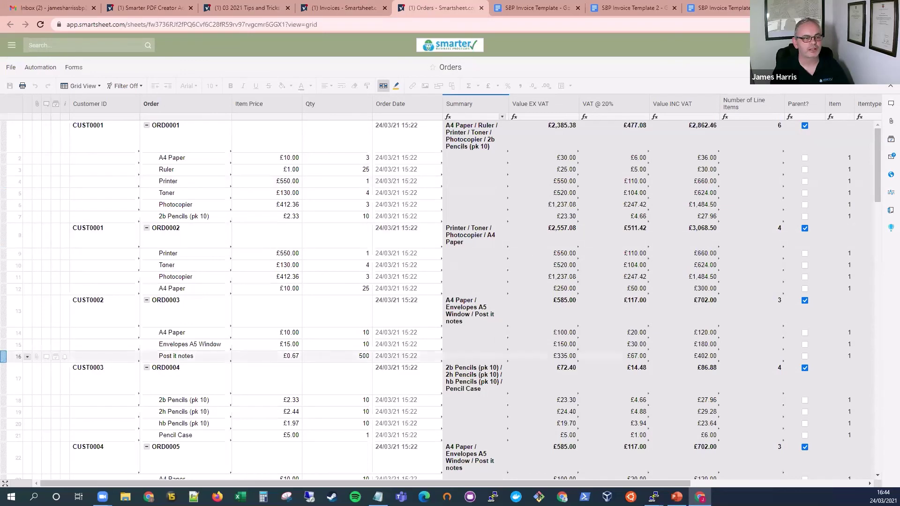
drag(573, 483, 748, 487)
click(643, 103)
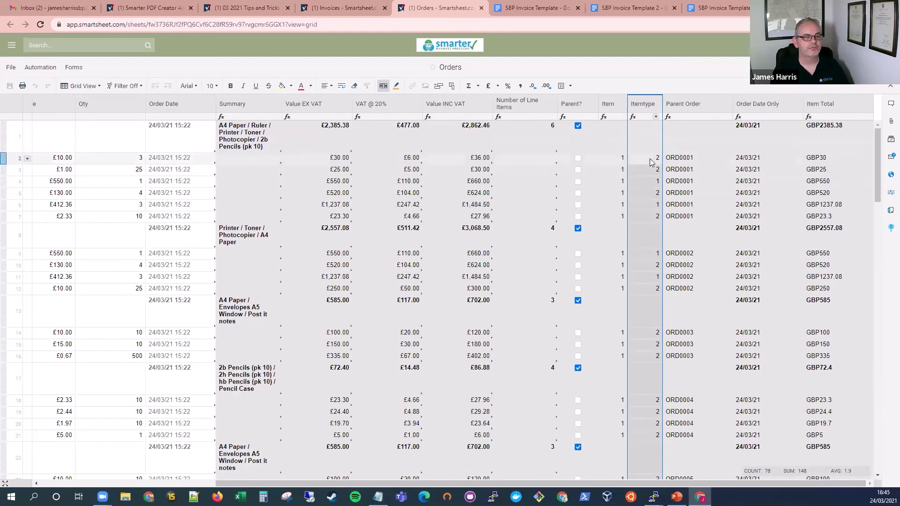
click(650, 160)
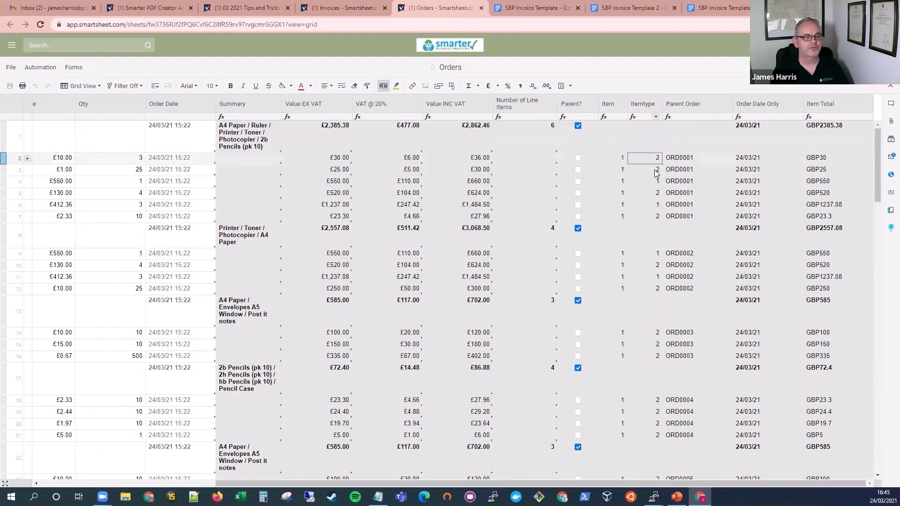
click(640, 195)
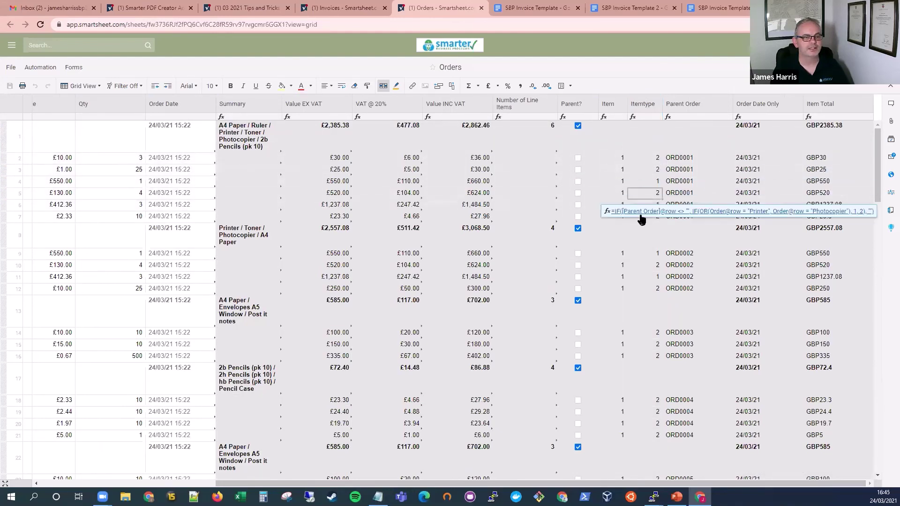
click(641, 278)
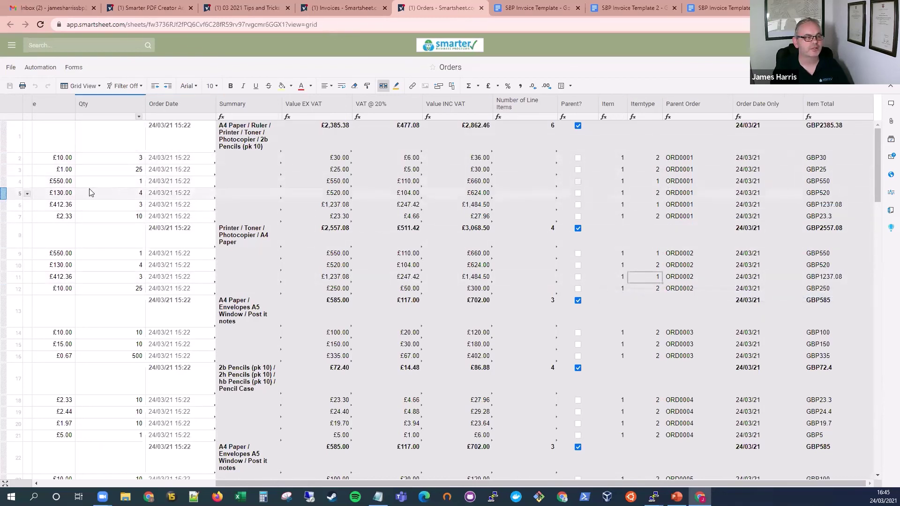
Check the Printer and Photocopier line items of the first order against their item types in the Orders sheet.
drag(235, 484, 158, 482)
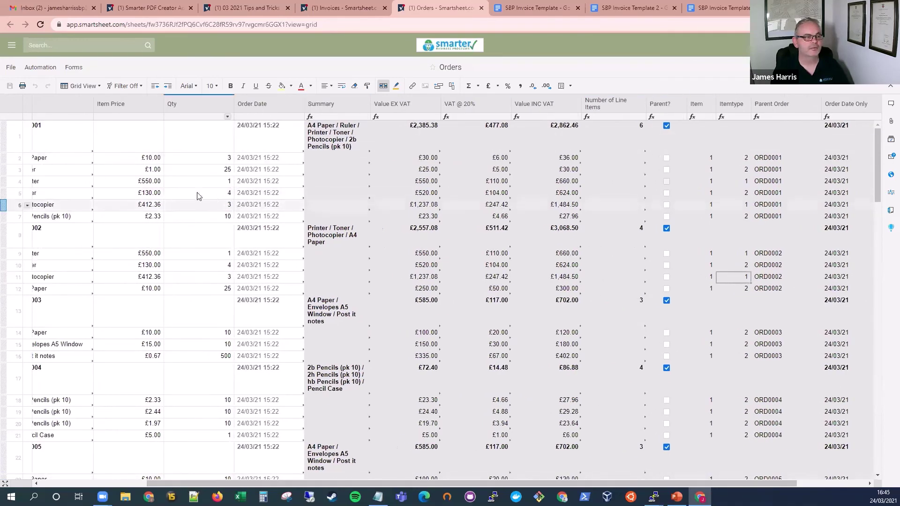
click(59, 183)
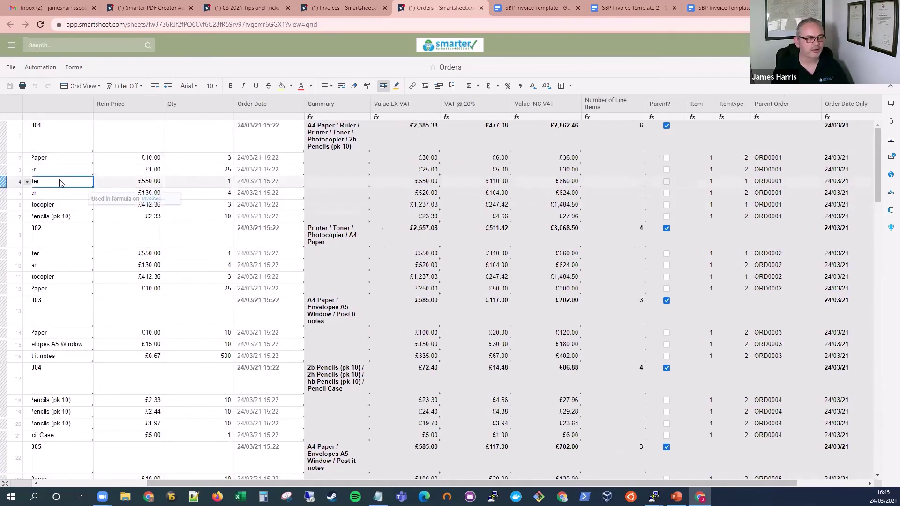
key(Left)
click(190, 205)
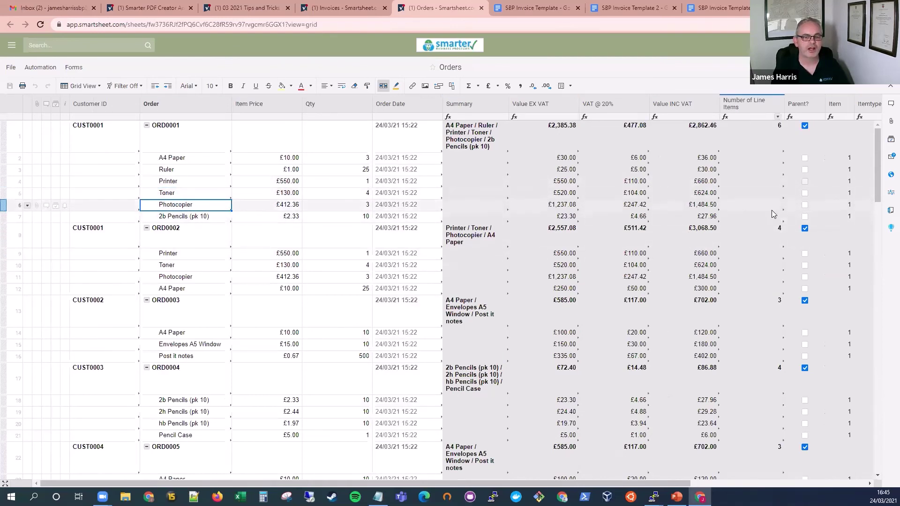
Refresh the Invoices sheet and open the newest invoice PDF attached to row 1.
click(338, 11)
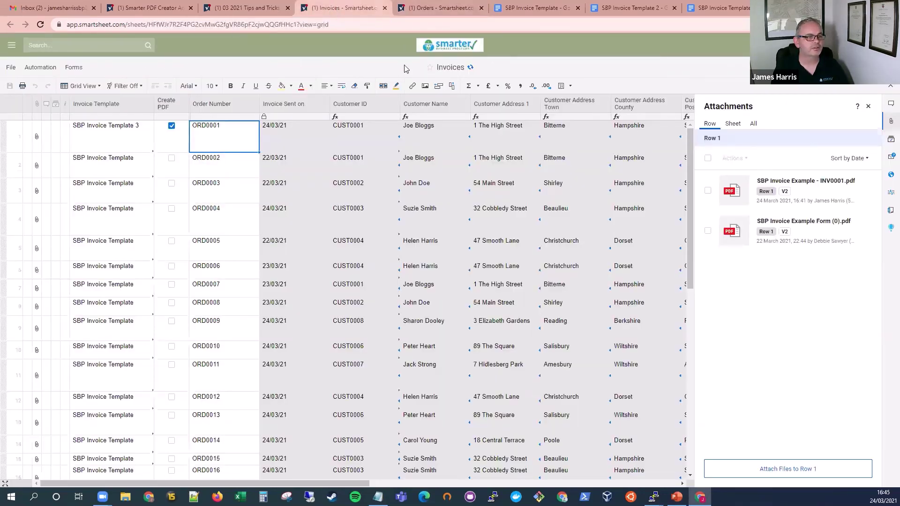
click(470, 68)
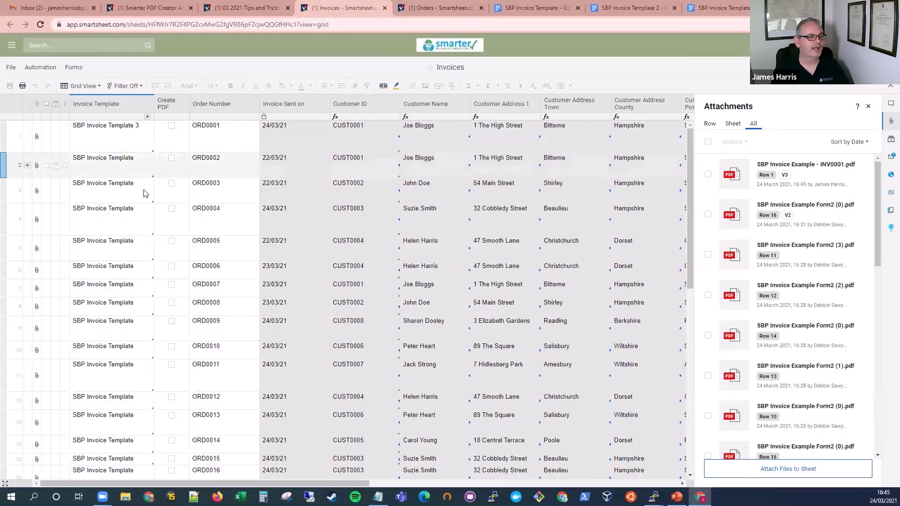
click(36, 137)
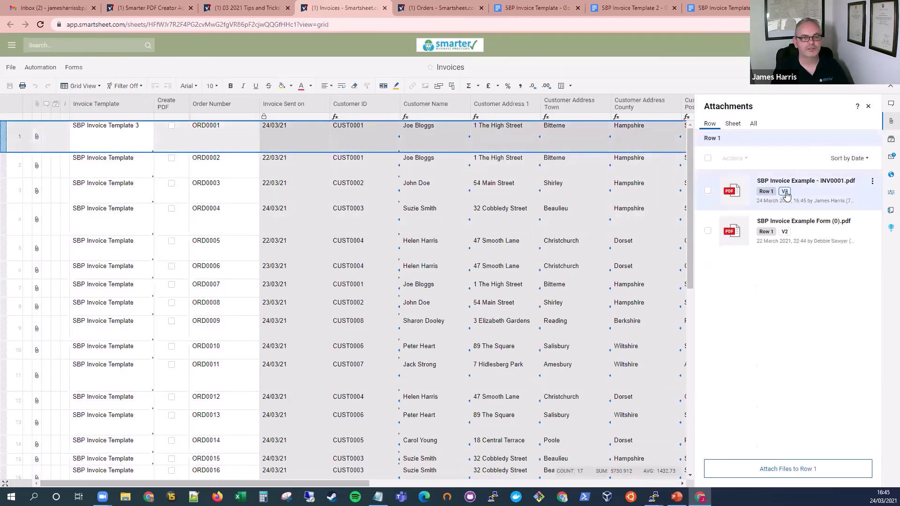
click(811, 183)
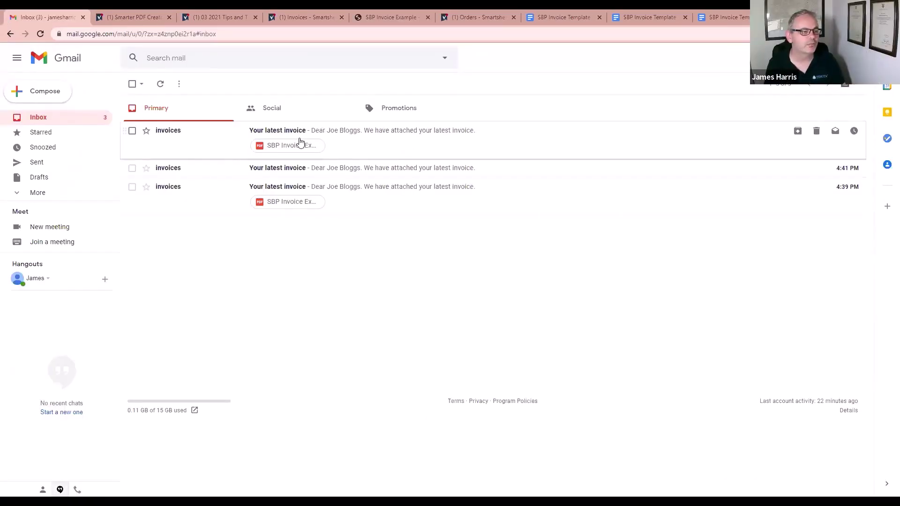
Open the latest invoice email in the Gmail inbox and preview its attached PDF invoice.
click(371, 148)
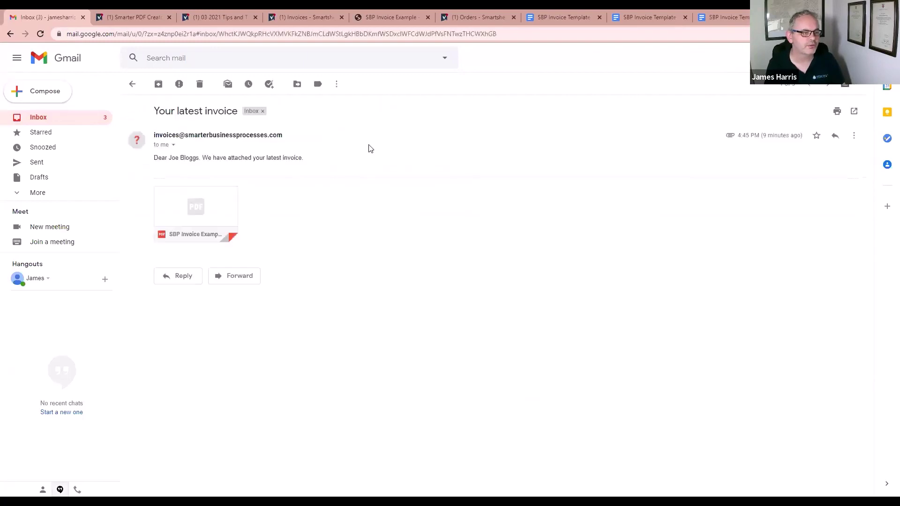
click(194, 213)
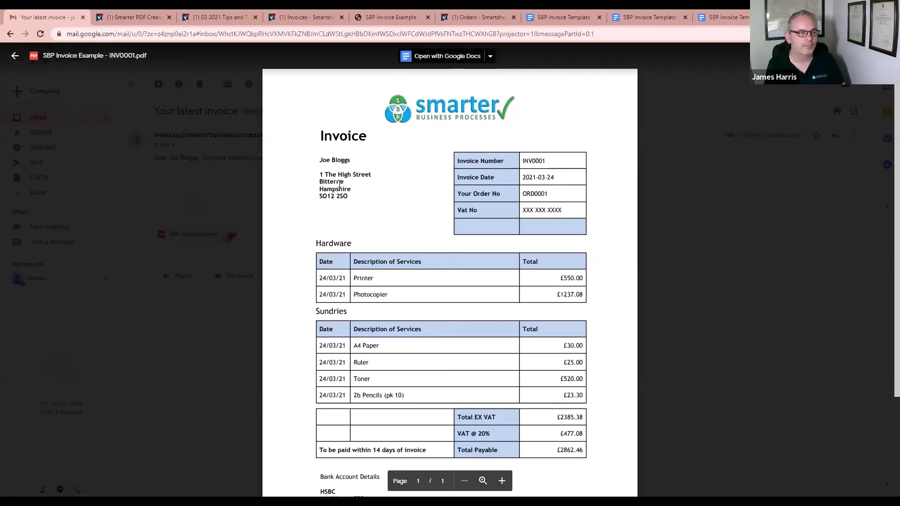
key(Escape)
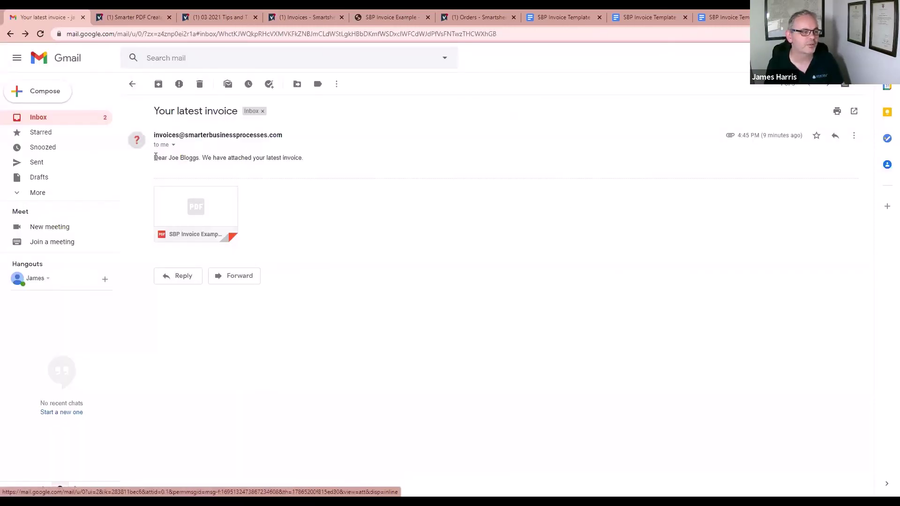
Examine the message text and the sender's address in the Your latest invoice email.
drag(154, 158, 320, 161)
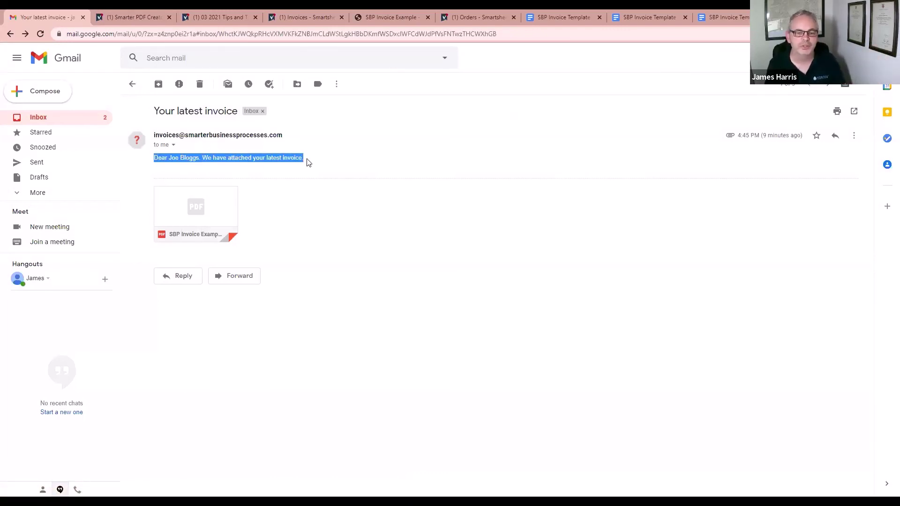
click(295, 159)
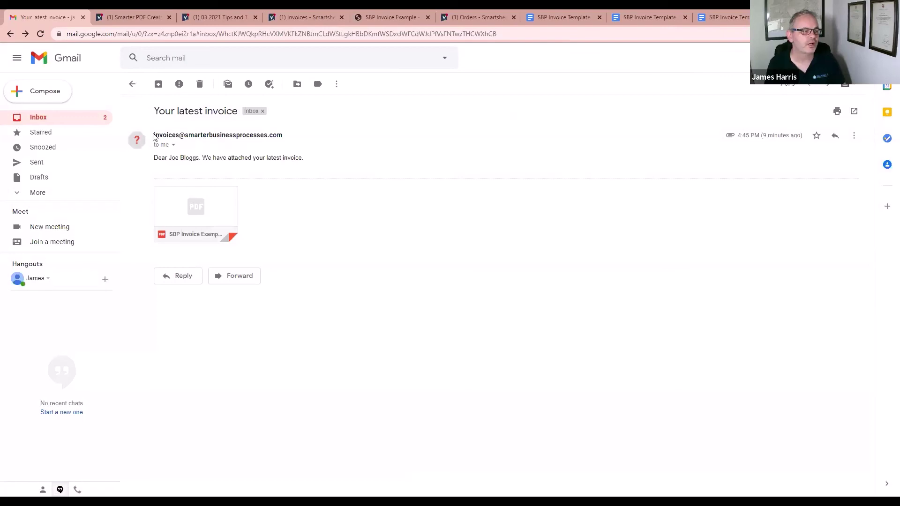
drag(156, 135, 281, 135)
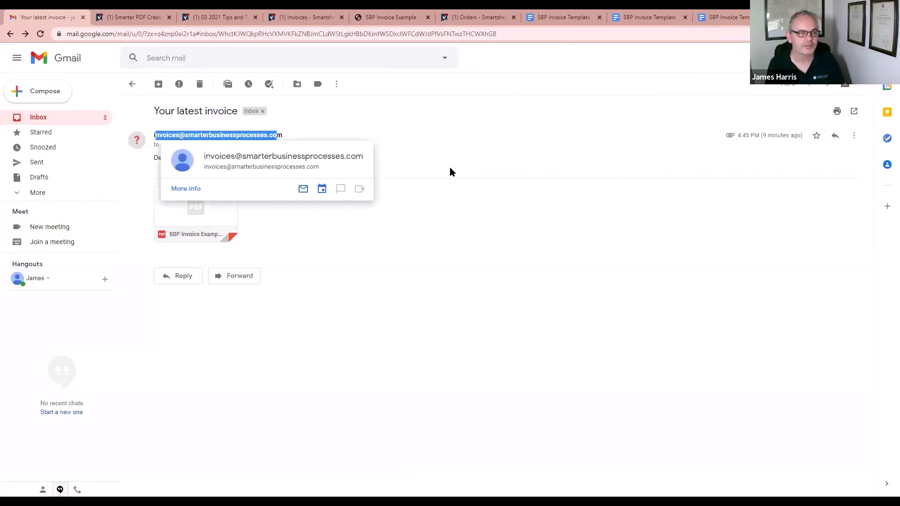
click(326, 144)
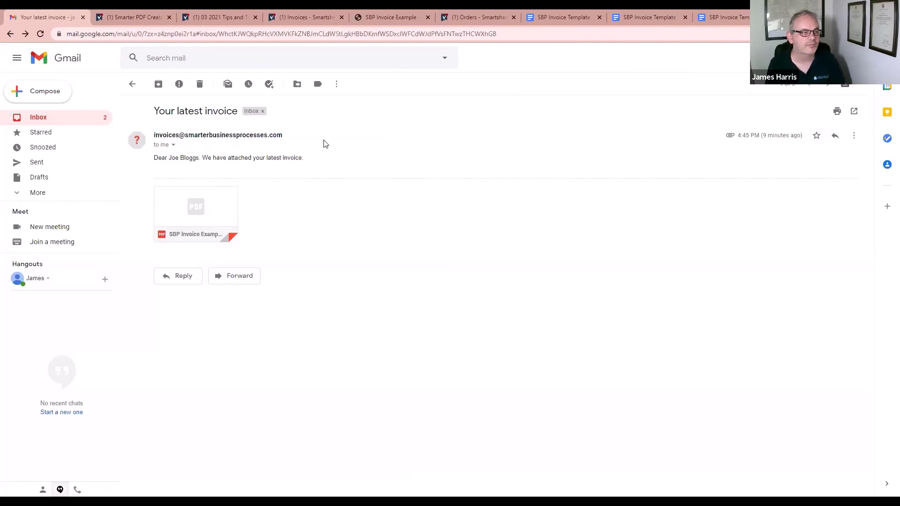
drag(282, 135, 161, 137)
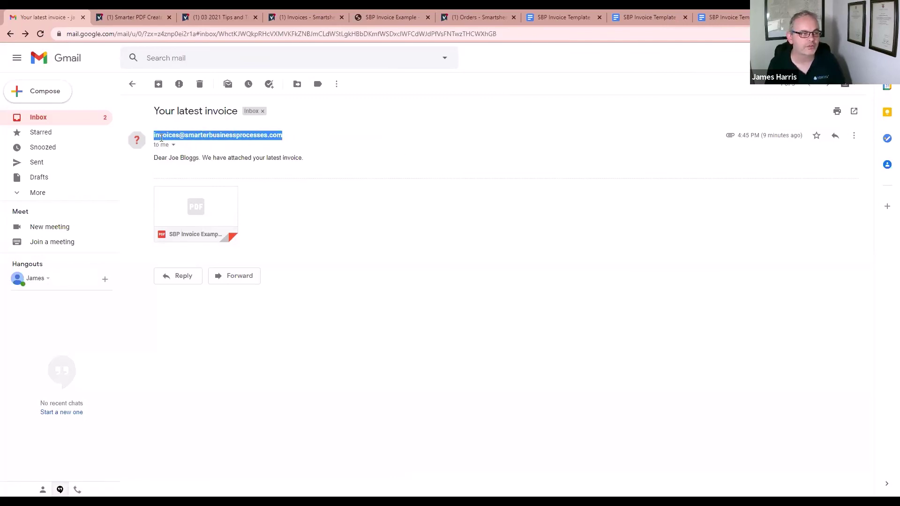
click(355, 167)
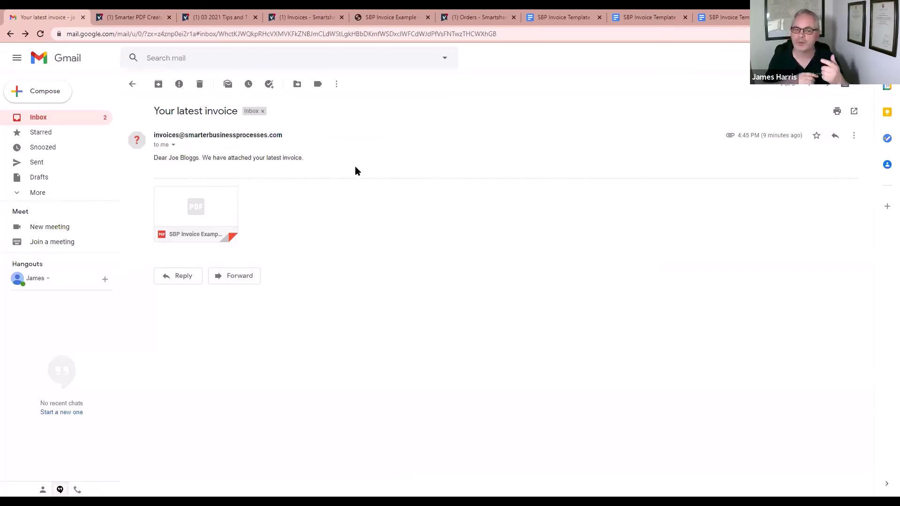